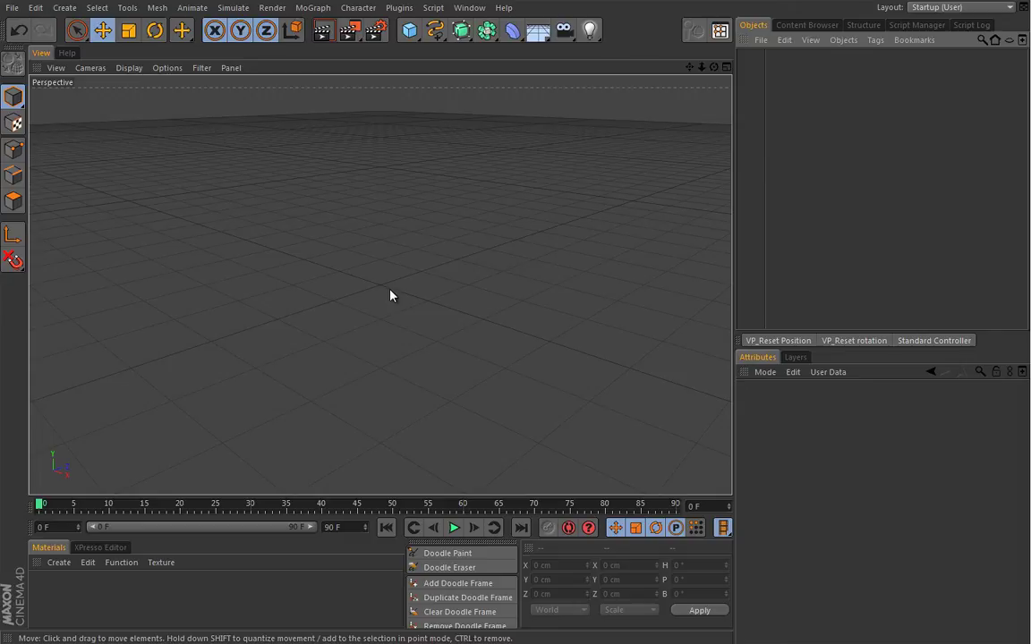
Step: Add a Sphere primitive (radius 100 cm) and raise its Segments to 50
left_click_drag(385, 304, 425, 299, "alt")
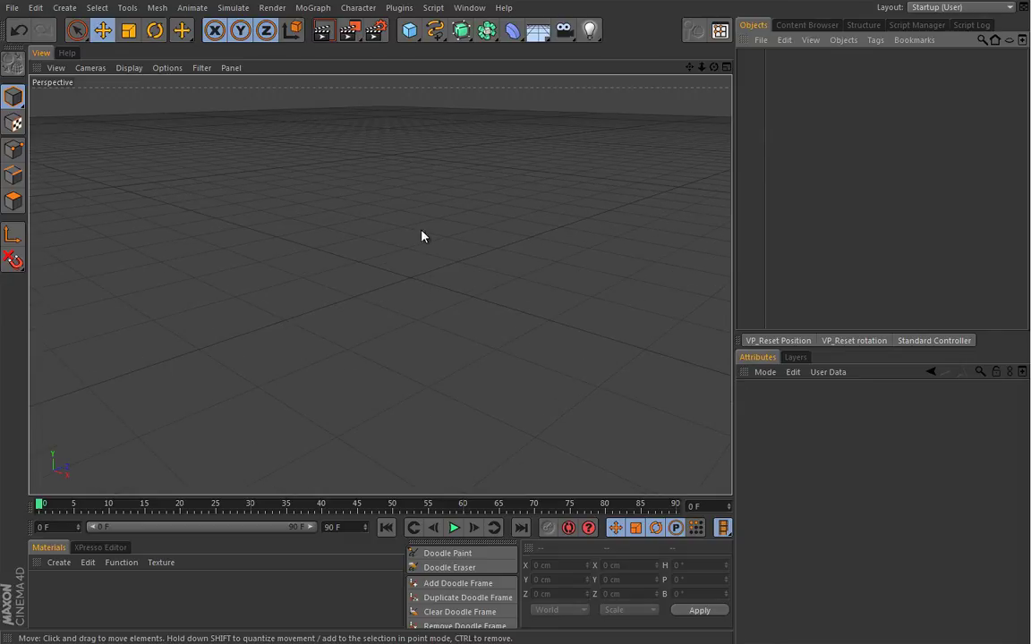
left_click(409, 30)
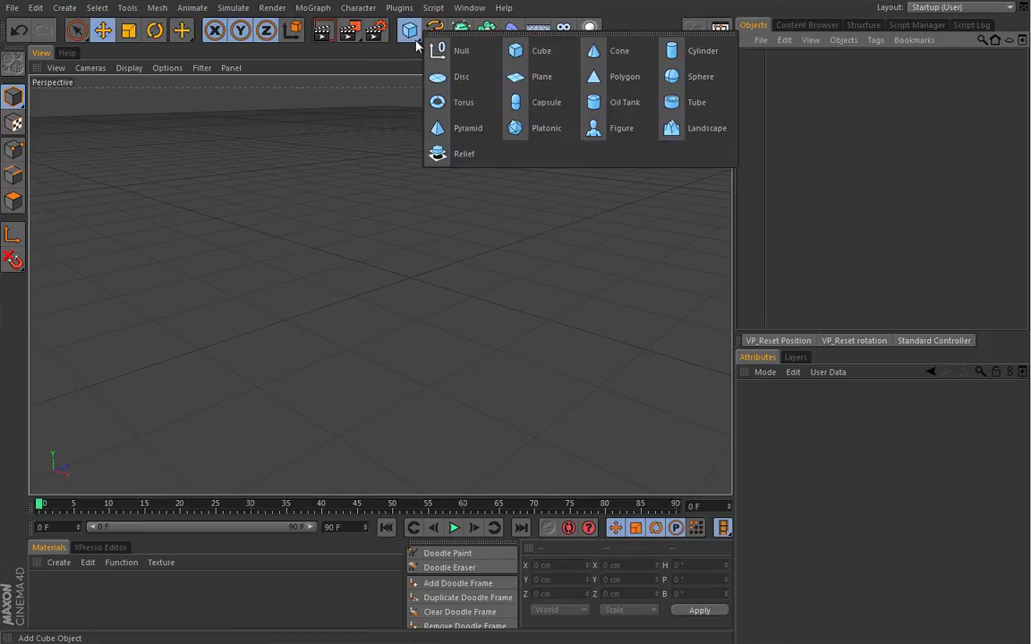
left_click(684, 77)
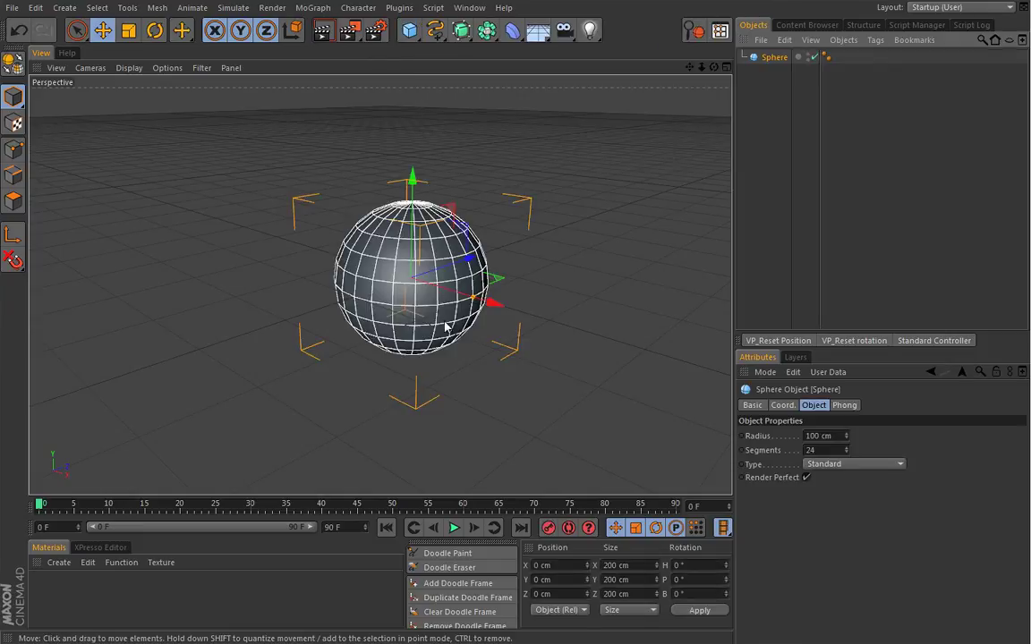
double_click(822, 450)
type("50")
key("Return")
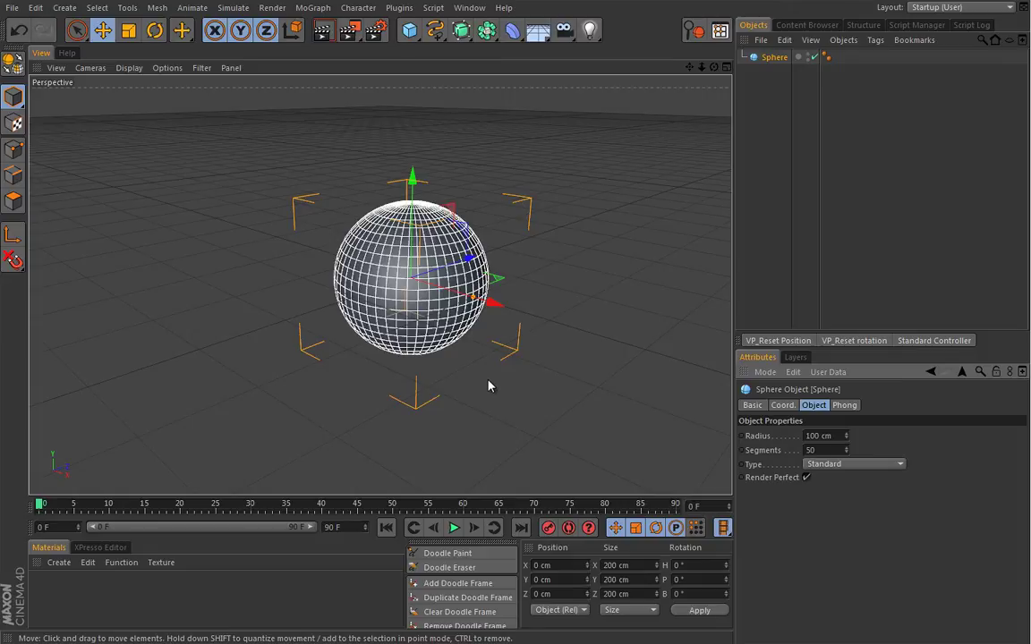
Step: Nest an Explosion FX deformer under the Sphere and zoom out to see the scattered fragments
left_click(512, 31)
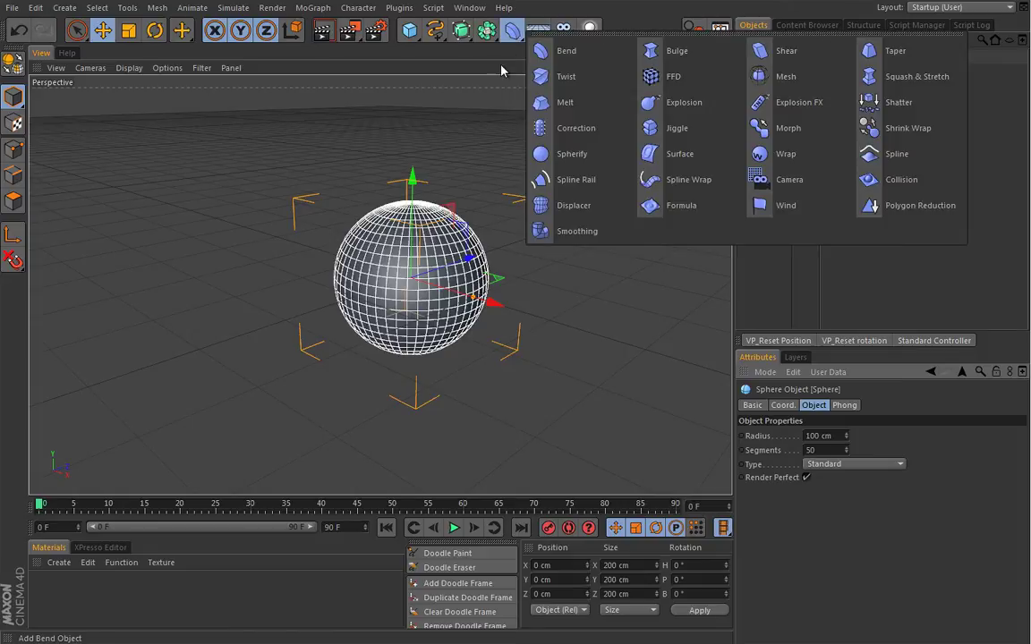
left_click(791, 104)
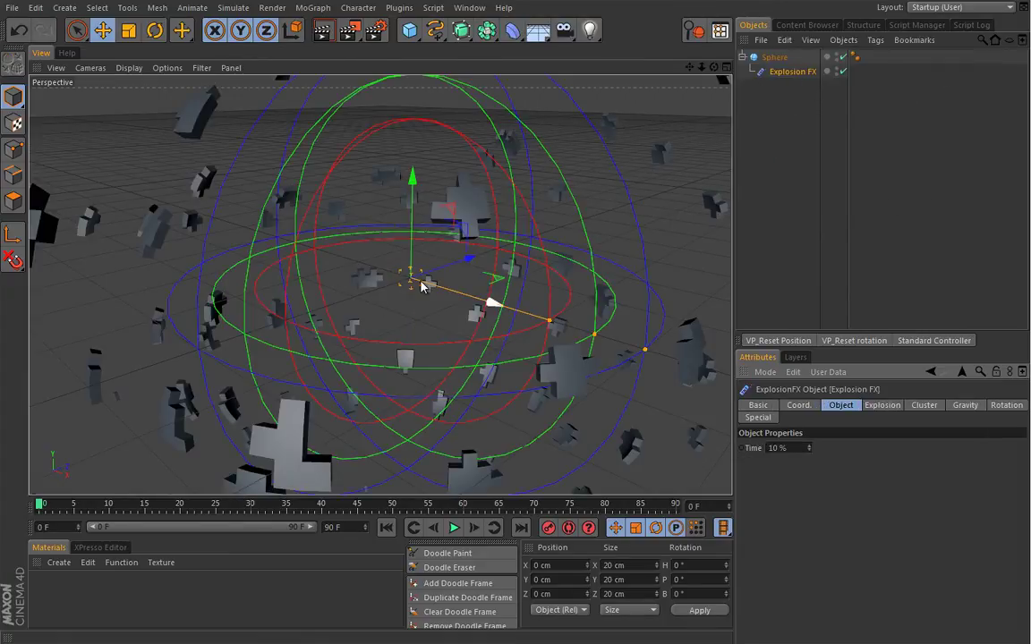
right_click_drag(505, 315, 355, 322, "alt")
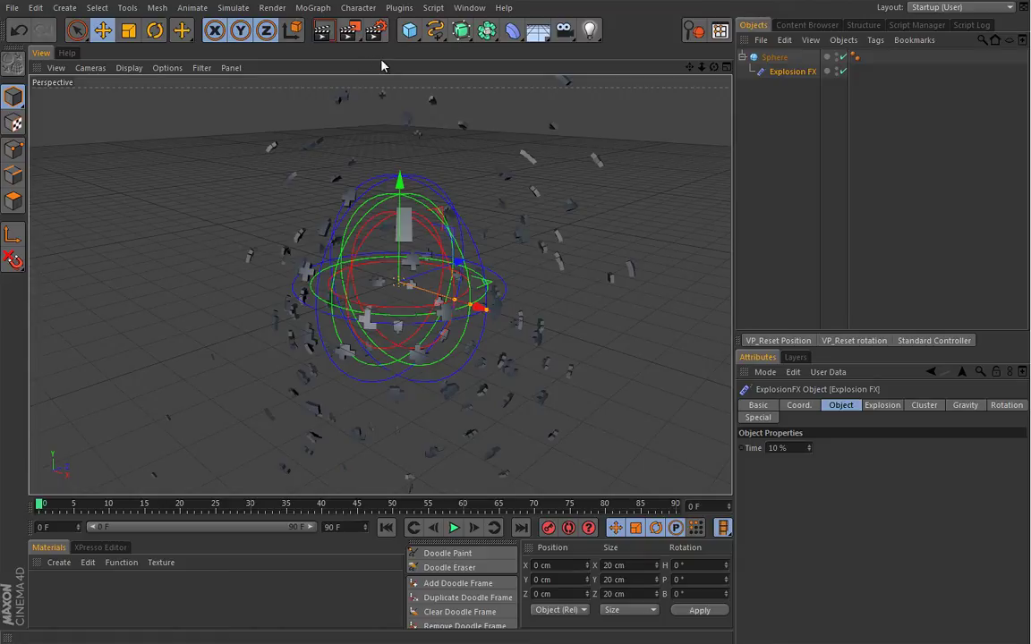
left_click(315, 8)
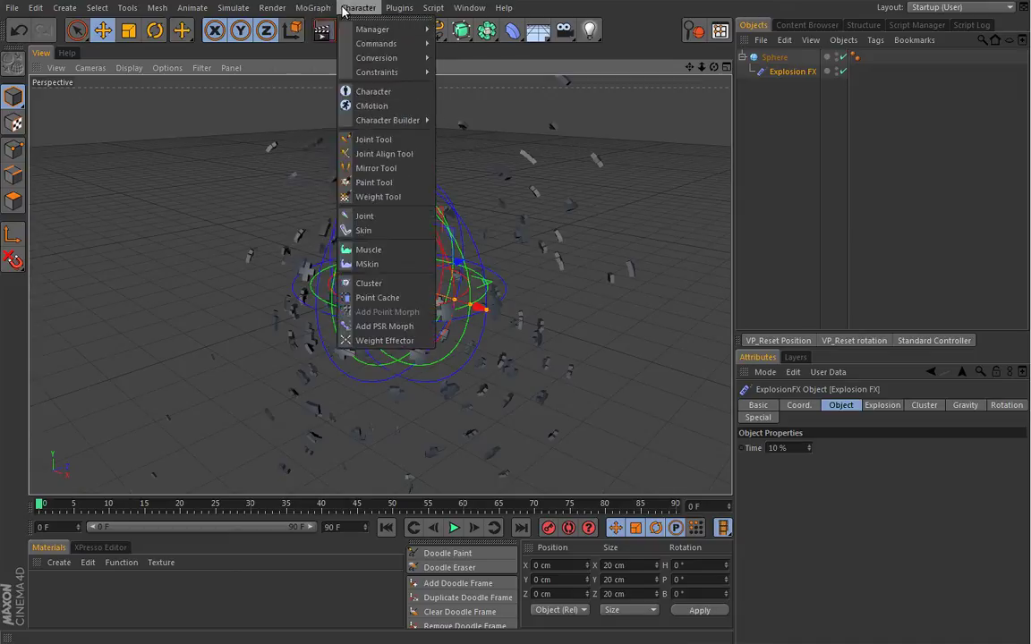
left_click(252, 152)
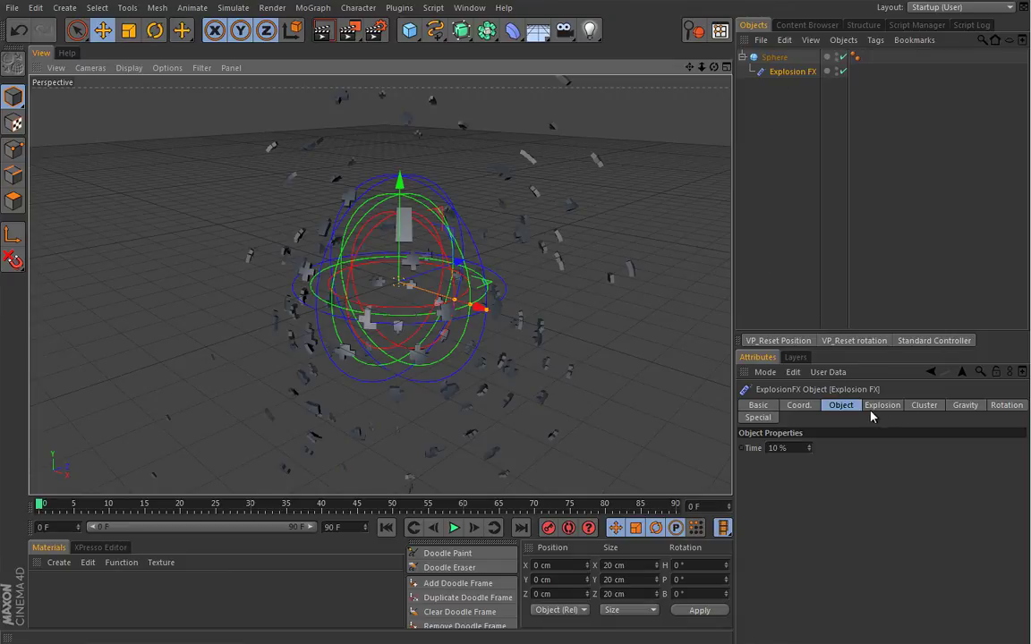
Step: Set the Explosion FX cluster Min Polys to 1 and Max Polys to 2, then preview the animation
left_click(925, 406)
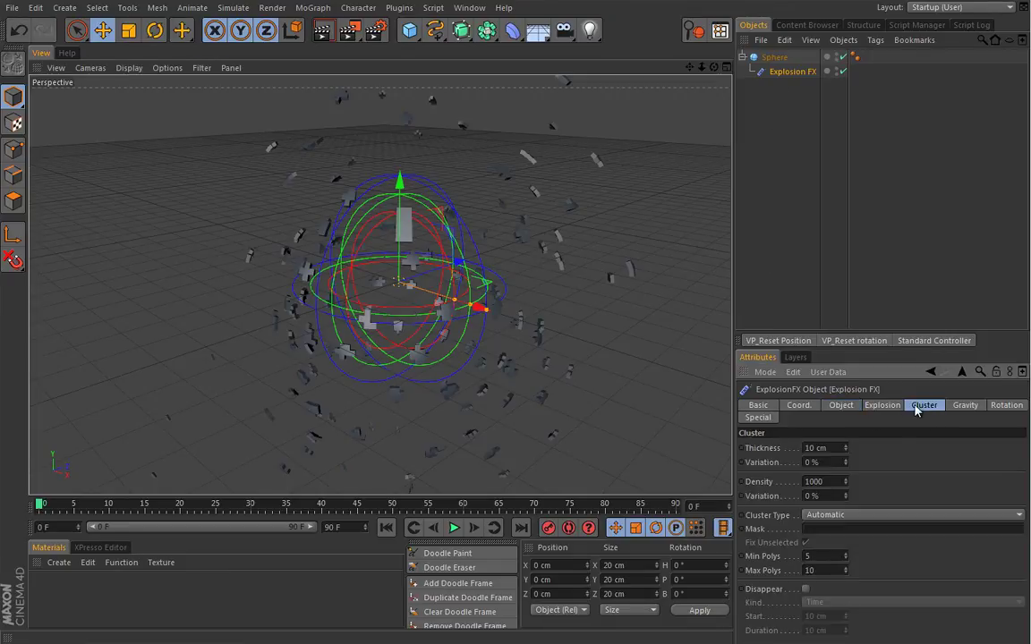
double_click(825, 557)
type("1")
key("Return")
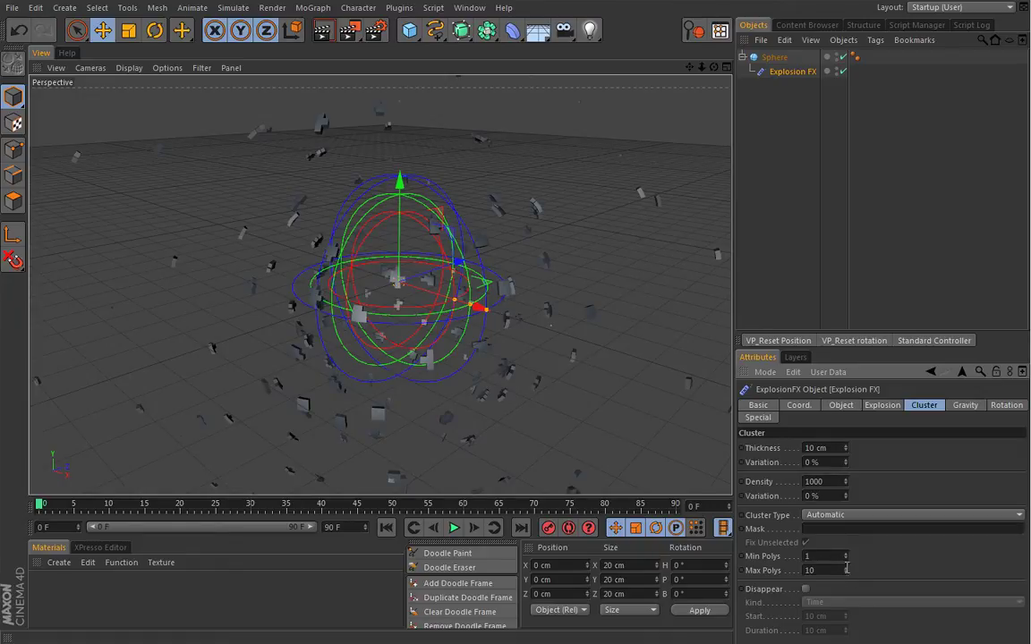
left_click_drag(847, 576, 846, 591)
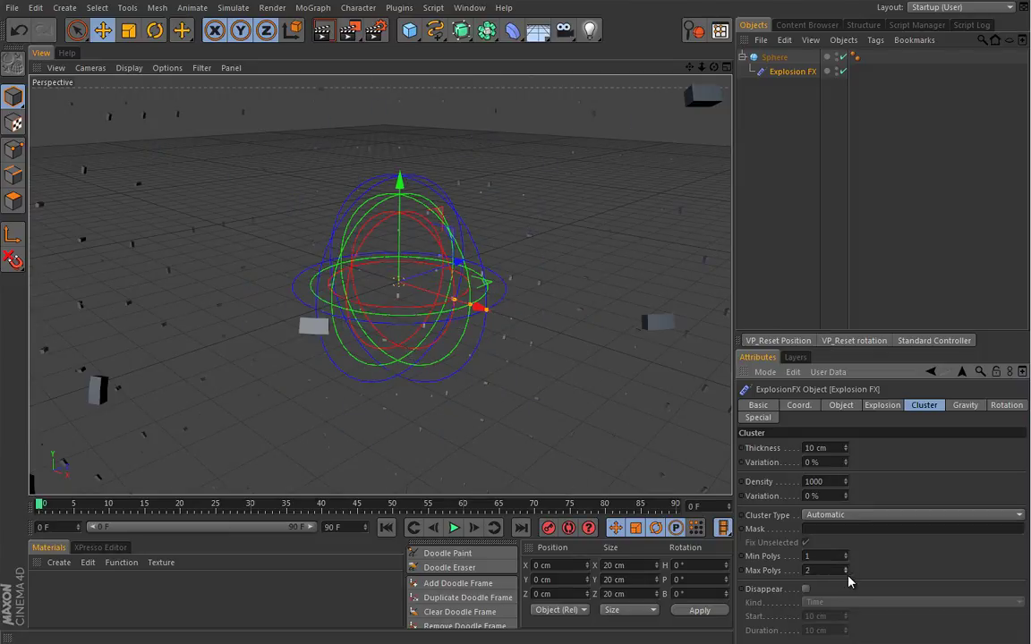
left_click(453, 528)
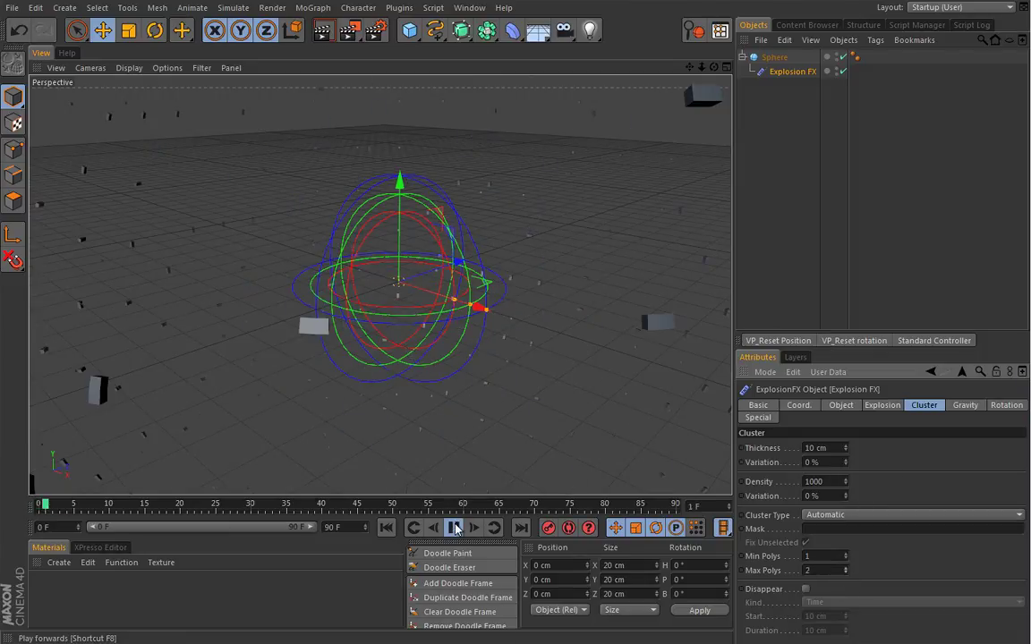
left_click_drag(559, 349, 484, 357, "alt")
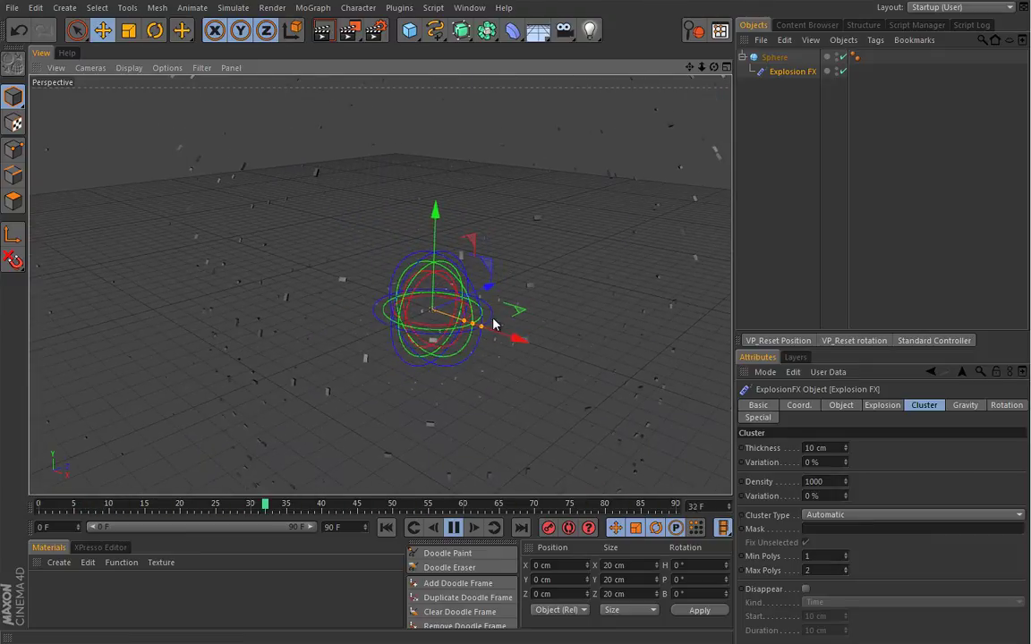
Step: Rewind to frame 0 and lower the Explosion FX Time to 3.7% so the sphere reassembles
left_click(454, 528)
left_click(385, 528)
left_click(841, 405)
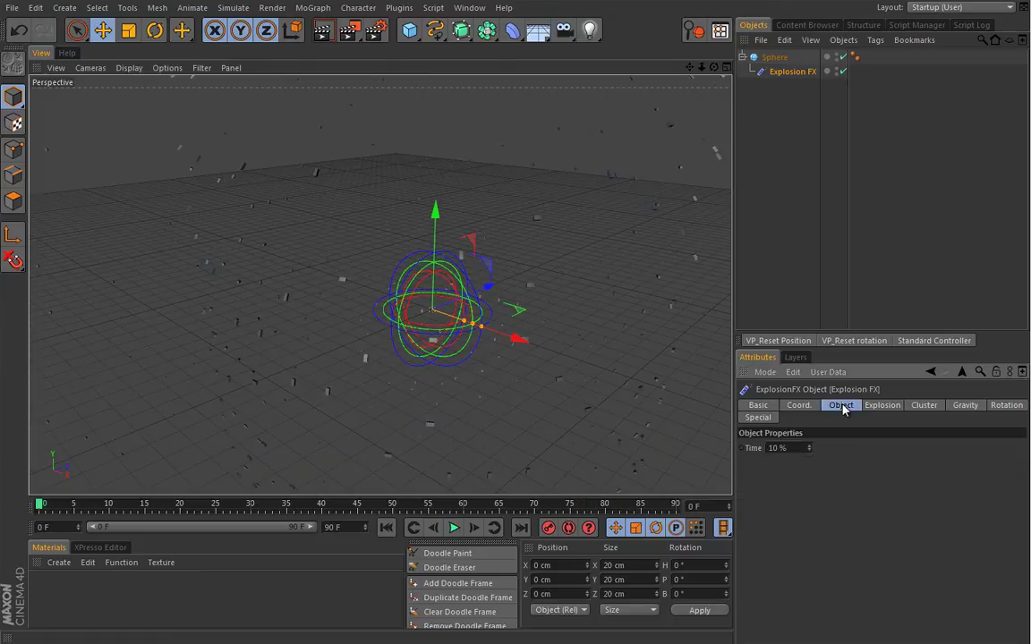
left_click_drag(809, 448, 811, 458)
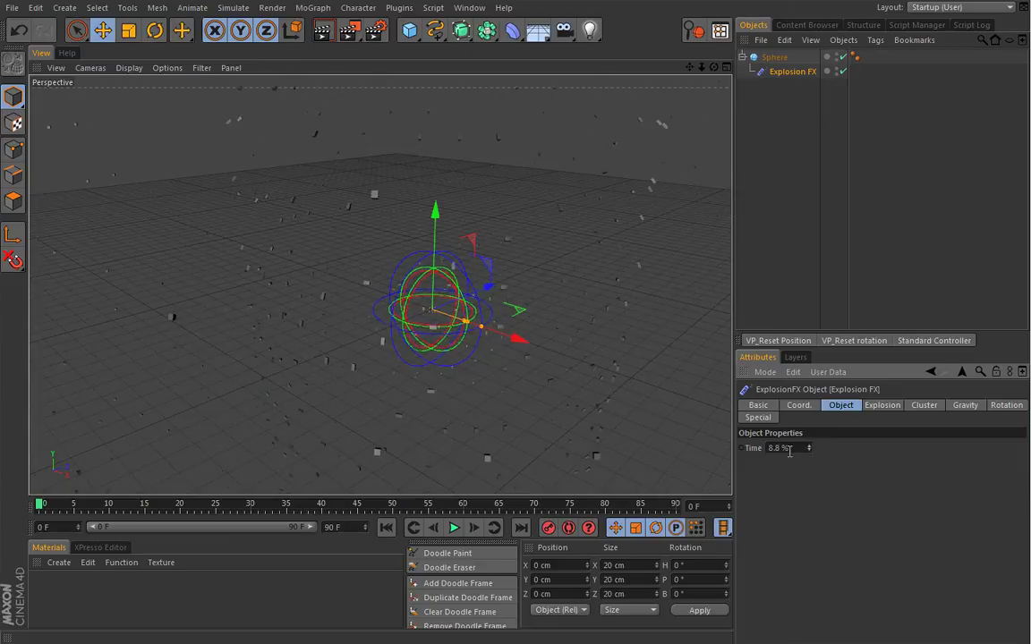
left_click_drag(810, 451, 809, 453)
scroll(480, 375, "up", 5)
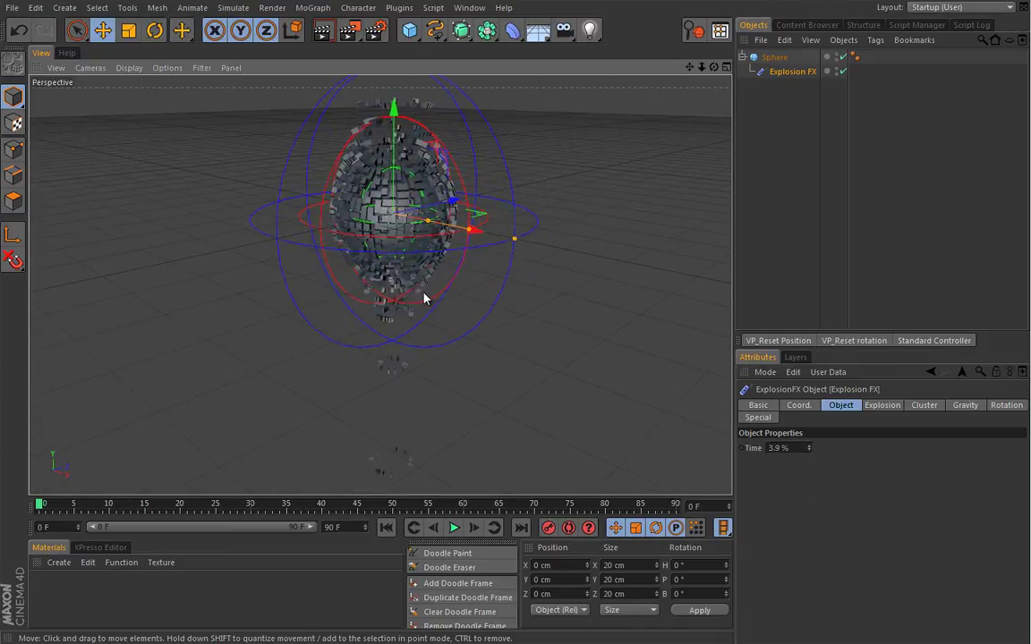
left_click(808, 450)
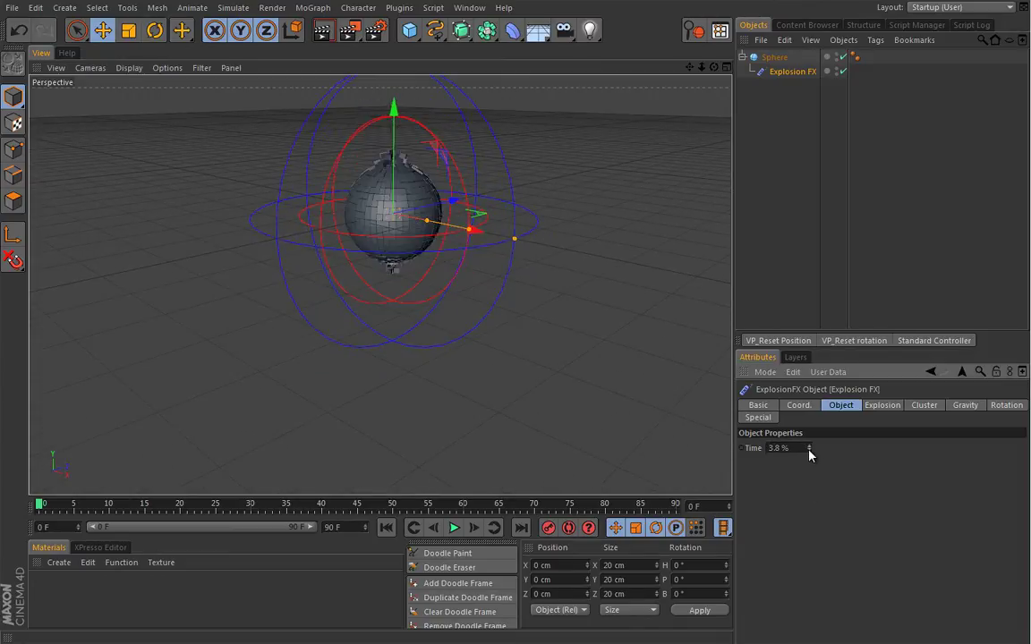
left_click(809, 451)
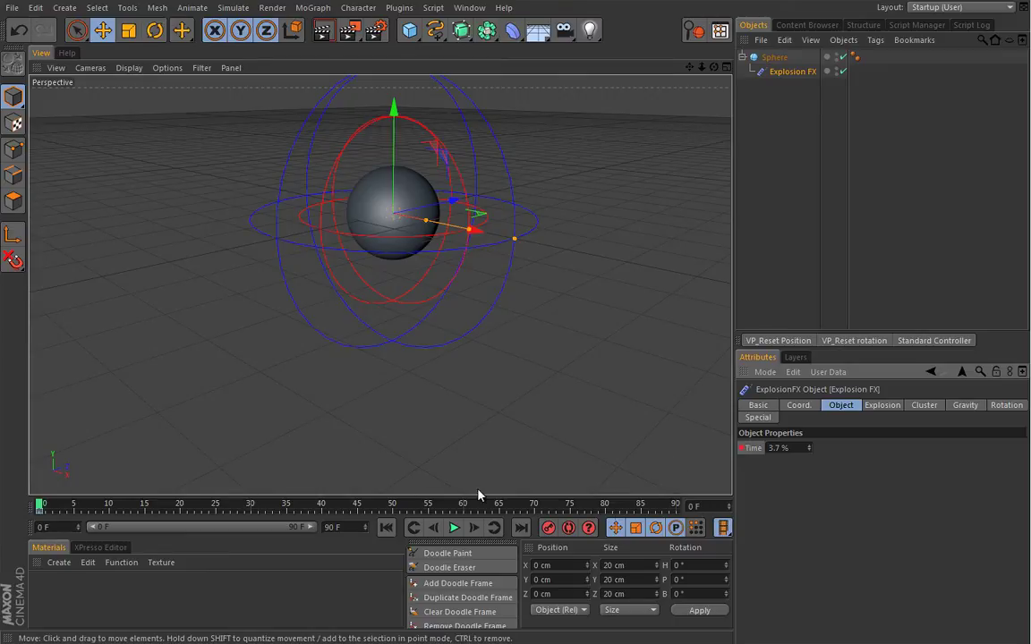
Step: At frame 90, set the Explosion FX Time to 20% so the debris spreads widely
left_click(677, 507)
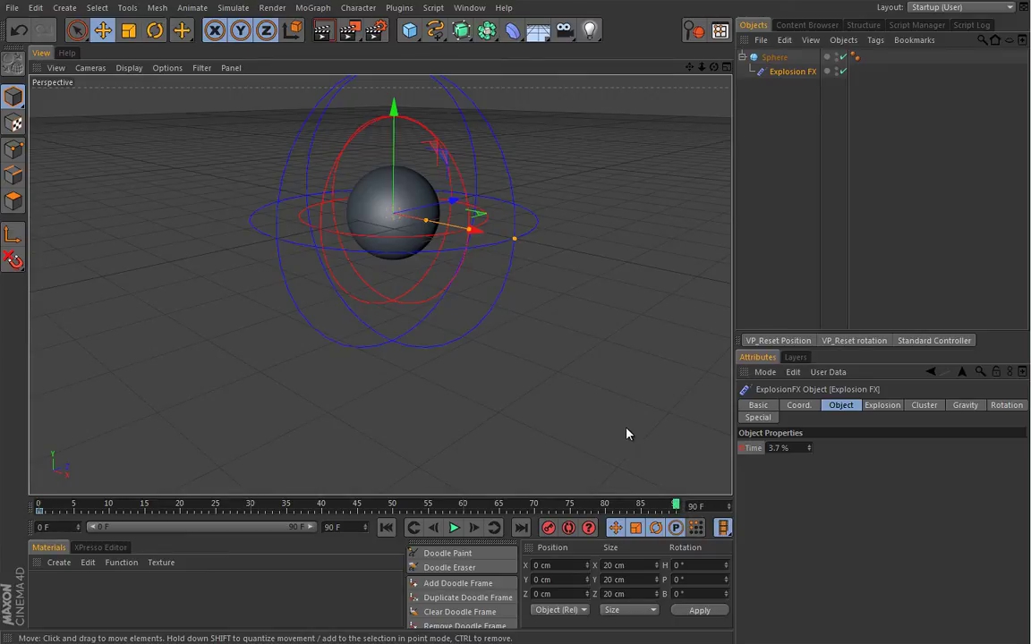
right_click_drag(536, 363, 488, 350, "alt")
left_click_drag(815, 448, 811, 425)
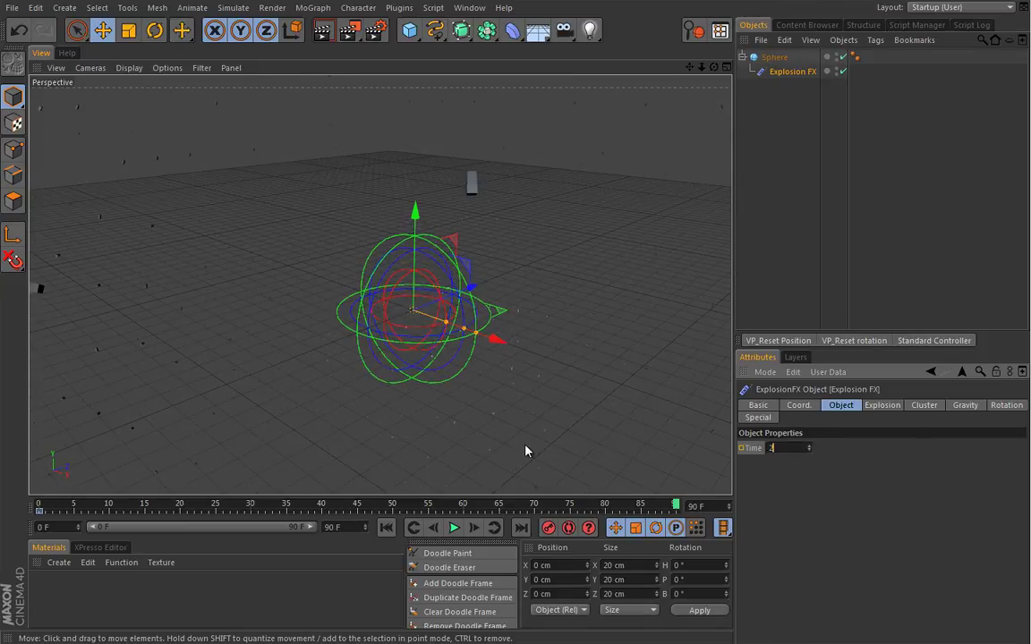
type("20")
key("Return")
left_click_drag(428, 405, 432, 374, "alt")
right_click_drag(431, 374, 384, 382, "alt")
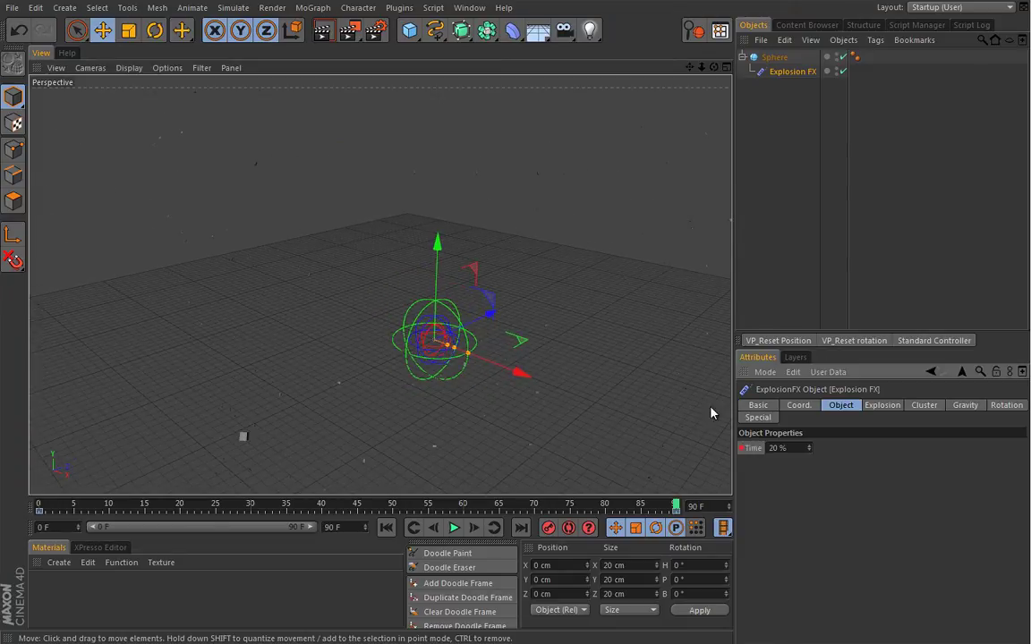
Step: Switch the viewport to Gouraud Shading (Lines) and replay the explosion from frame 0
left_click(129, 67)
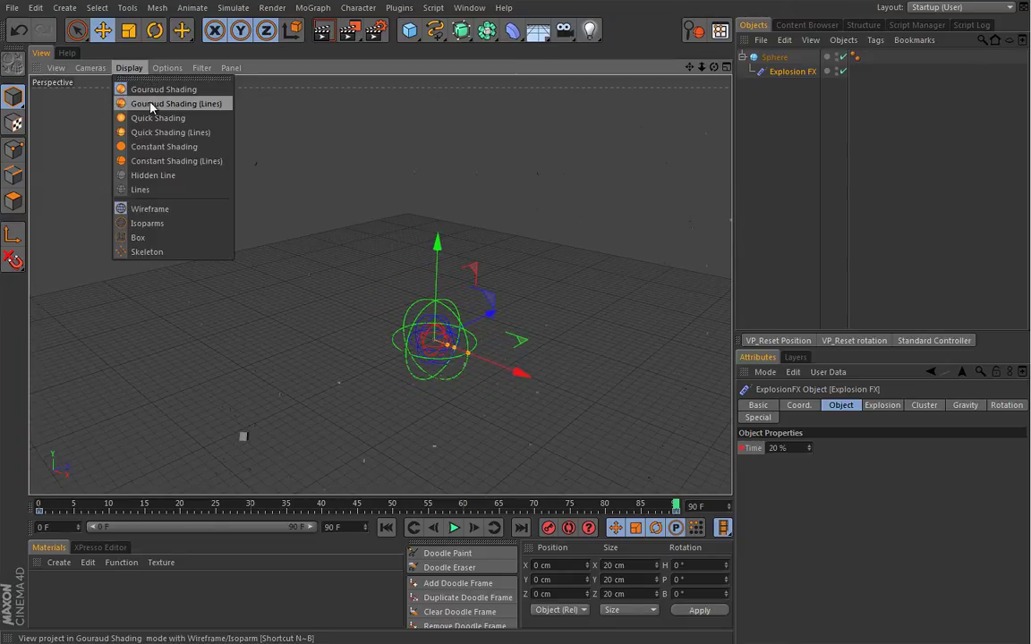
left_click(151, 105)
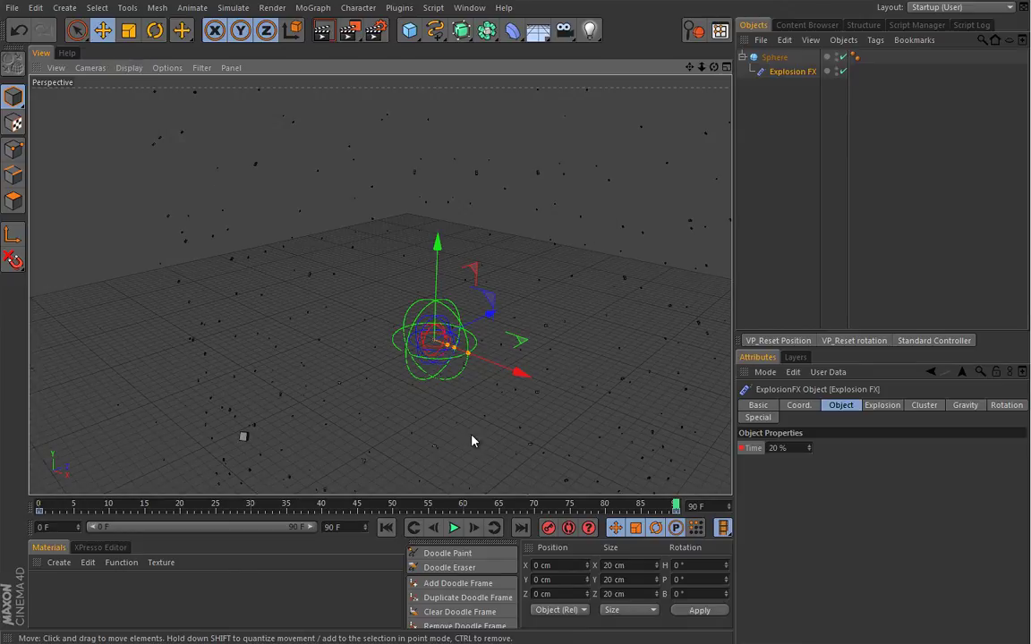
left_click(387, 528)
left_click(454, 528)
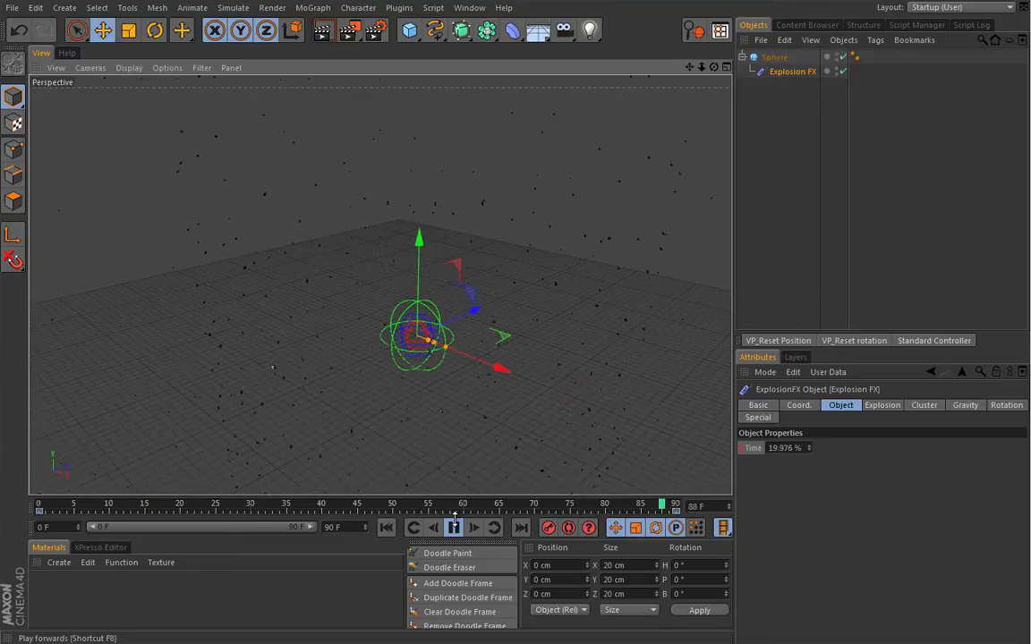
Step: Set the Explosion FX cluster Thickness to 0 cm and play the animation with flat fragments
left_click(386, 527)
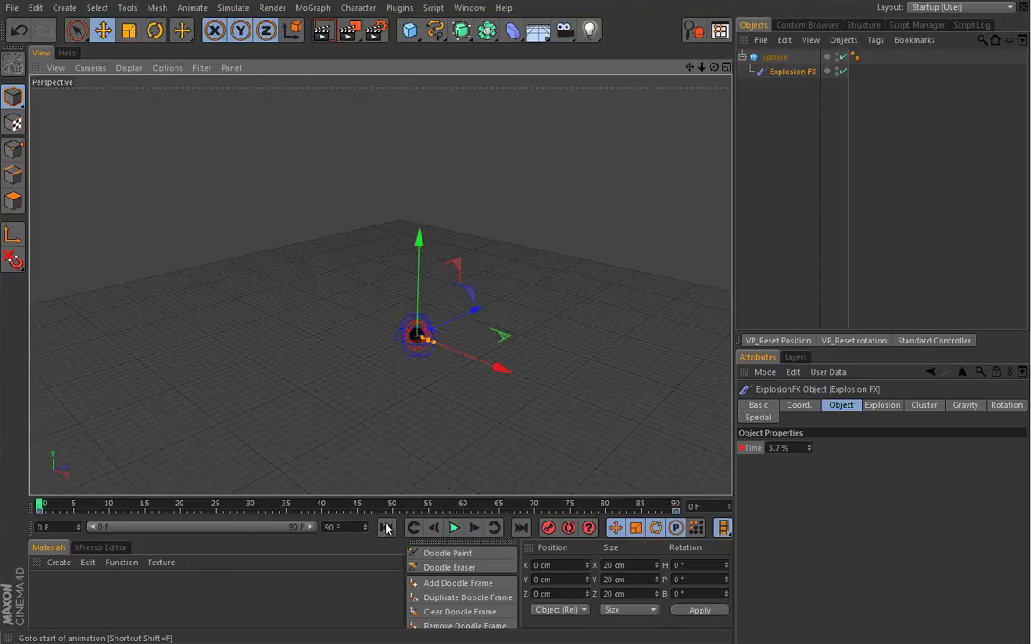
left_click(927, 406)
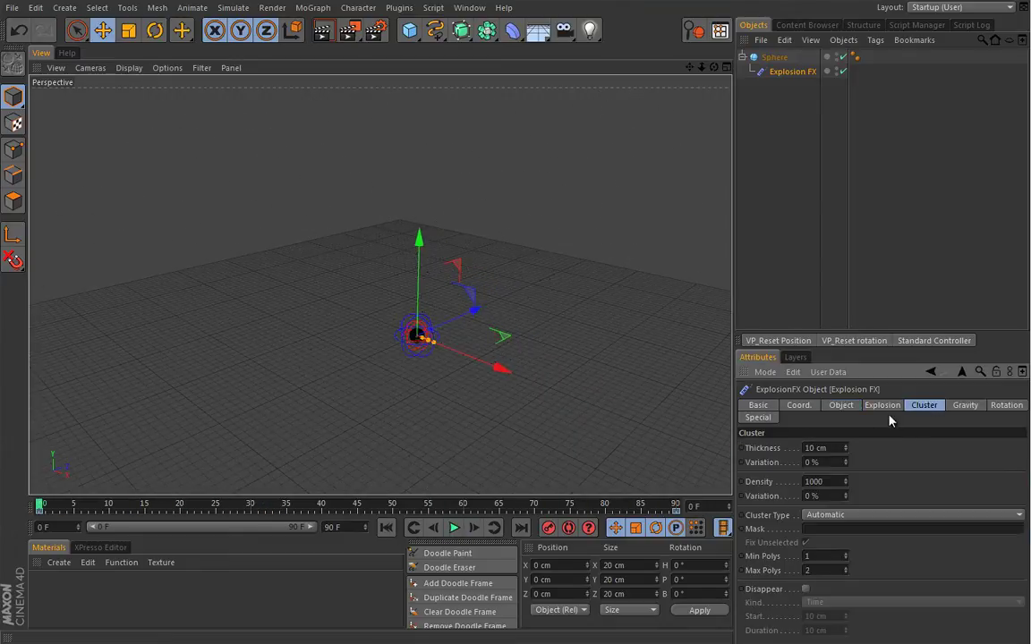
left_click(835, 447)
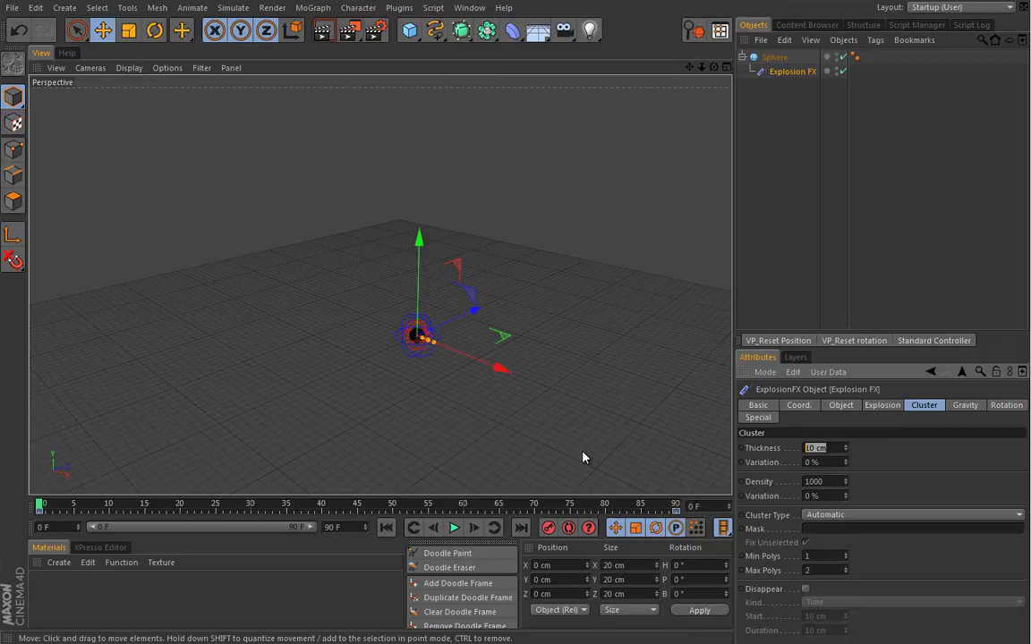
type("0")
key("Return")
scroll(438, 362, "up", 2)
left_click(453, 528)
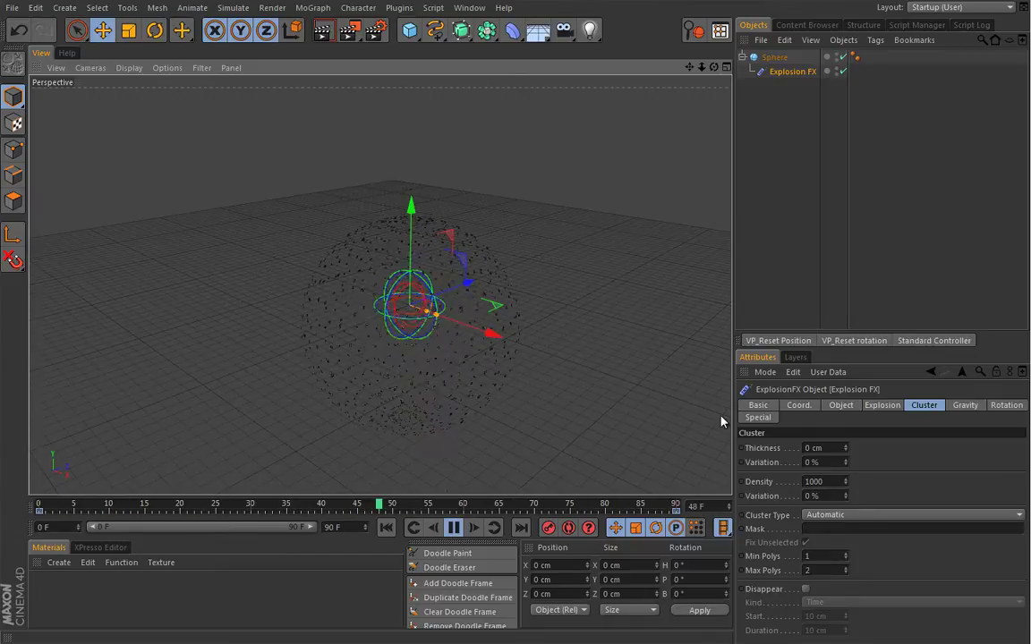
Step: Review the Gravity settings, stop and rewind to frame 0, and return to the Cluster settings
left_click(963, 405)
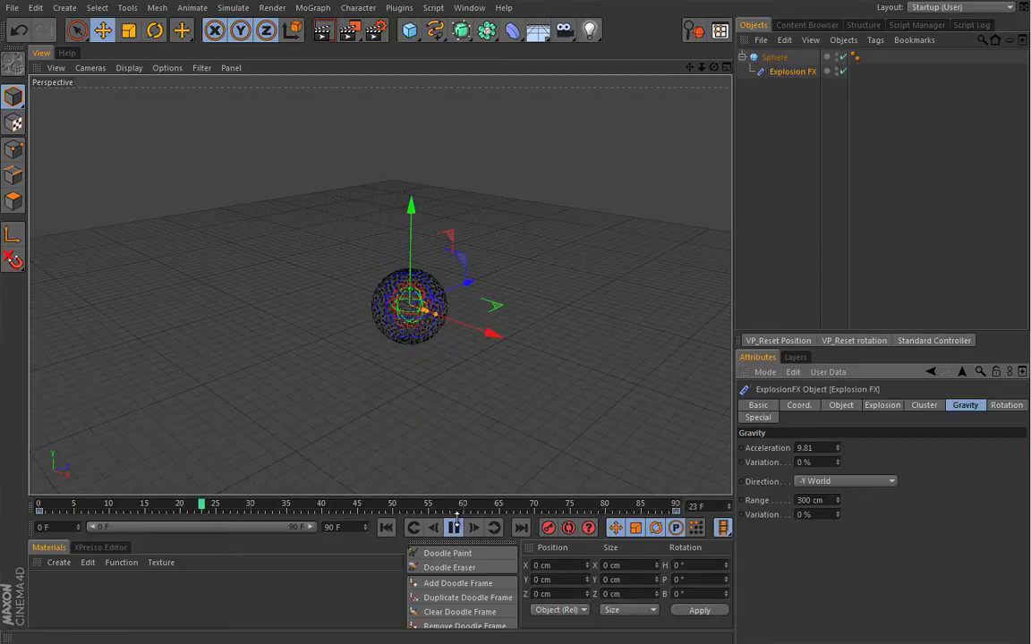
left_click(454, 527)
left_click(386, 528)
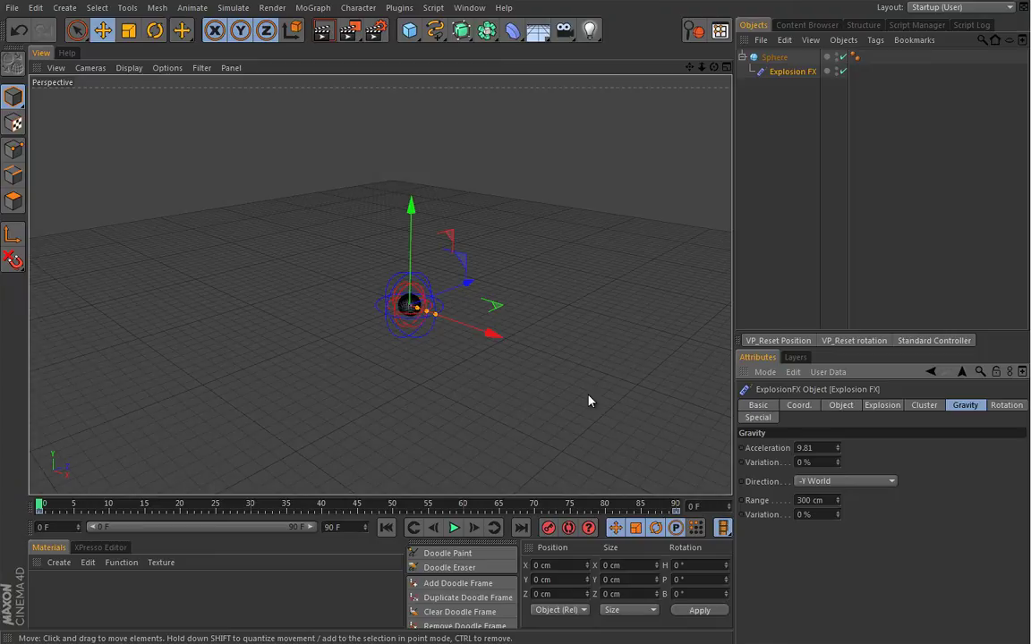
left_click(922, 406)
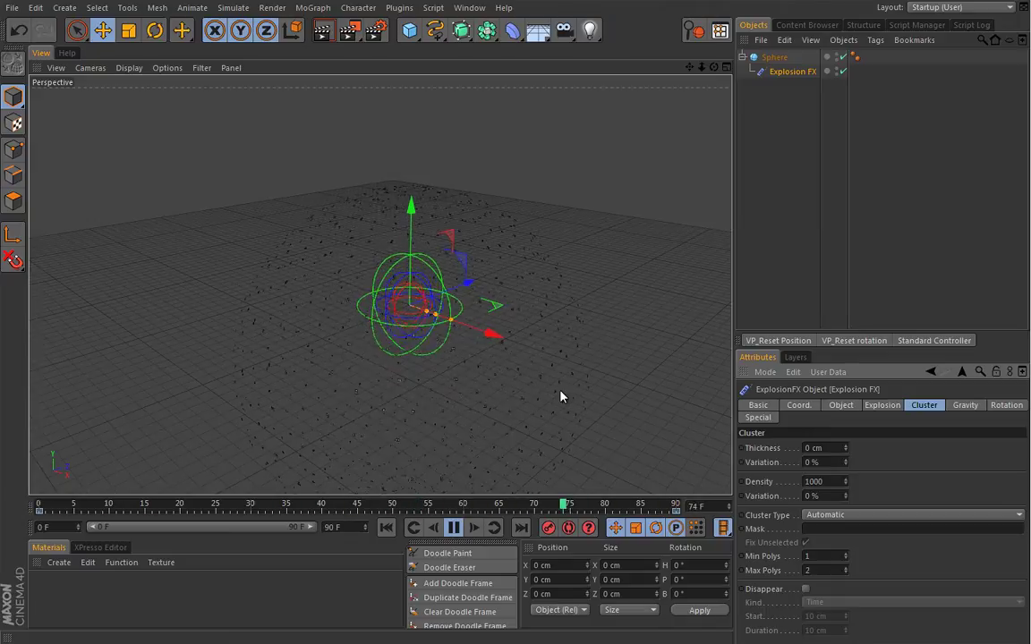
Step: Enable Disappear (Kind Time, Start 10 cm, Duration 10 cm) and bring up the Explosion settings
left_click(806, 589)
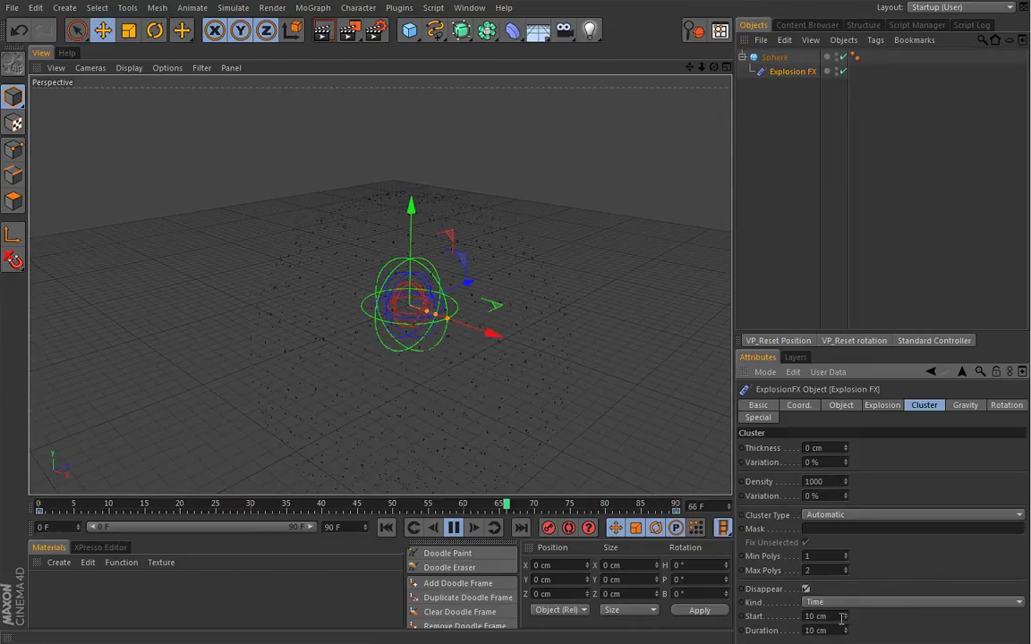
left_click(884, 408)
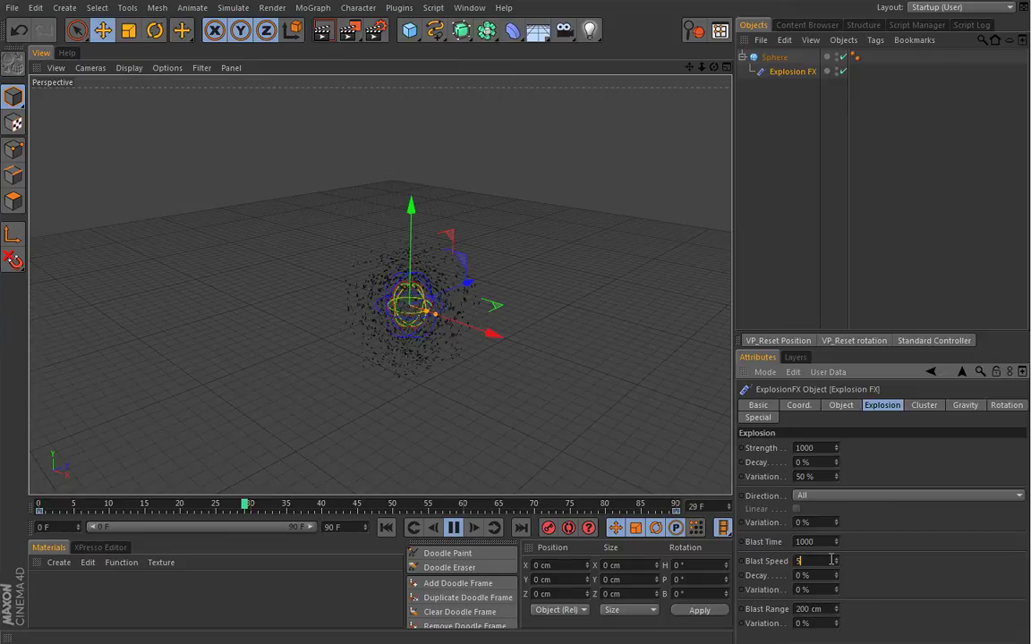
Step: Lower the Blast Speed from 500 to 50 with Blast Range Variation 50%, rewinding to frame 0
key("Return")
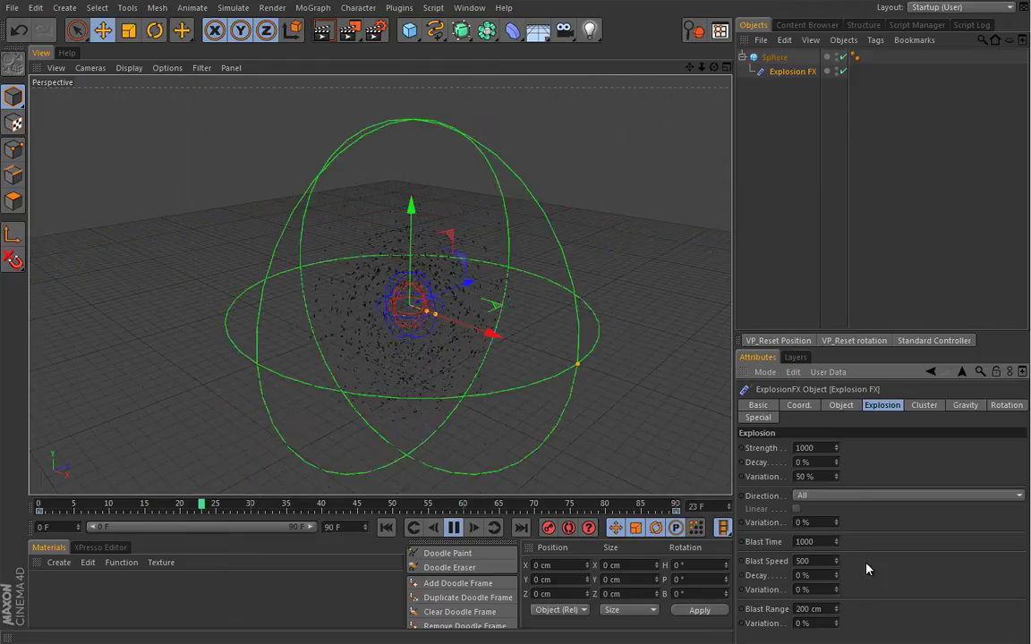
left_click(453, 527)
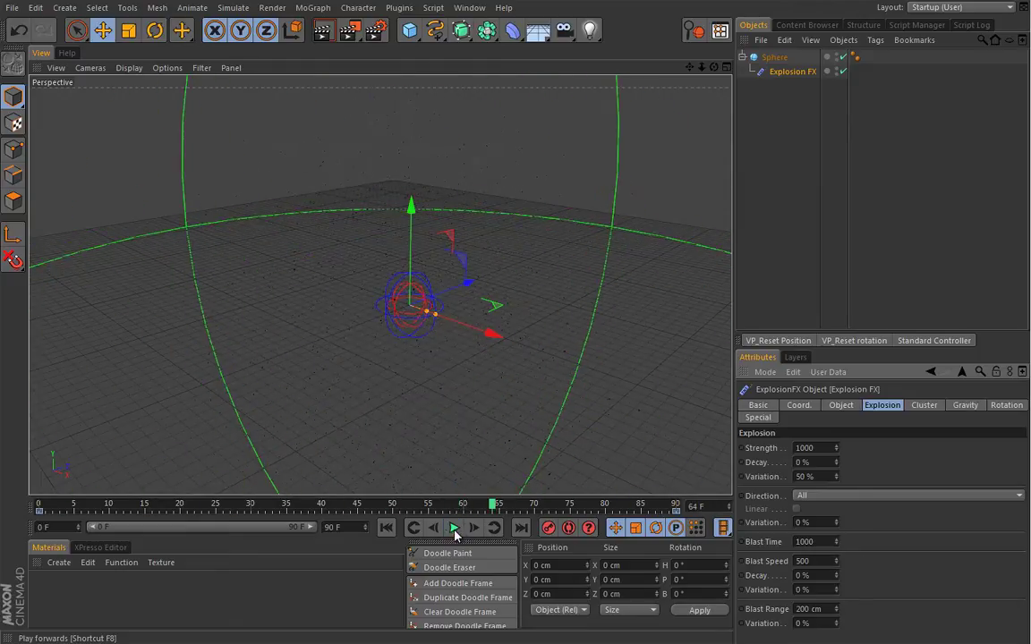
left_click(385, 527)
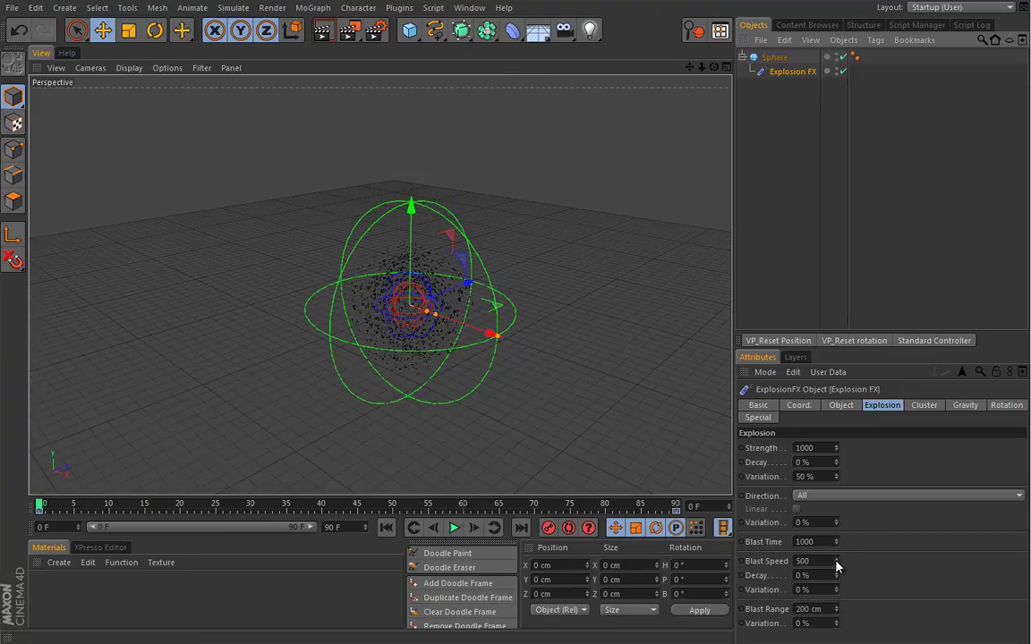
key("BackSpace")
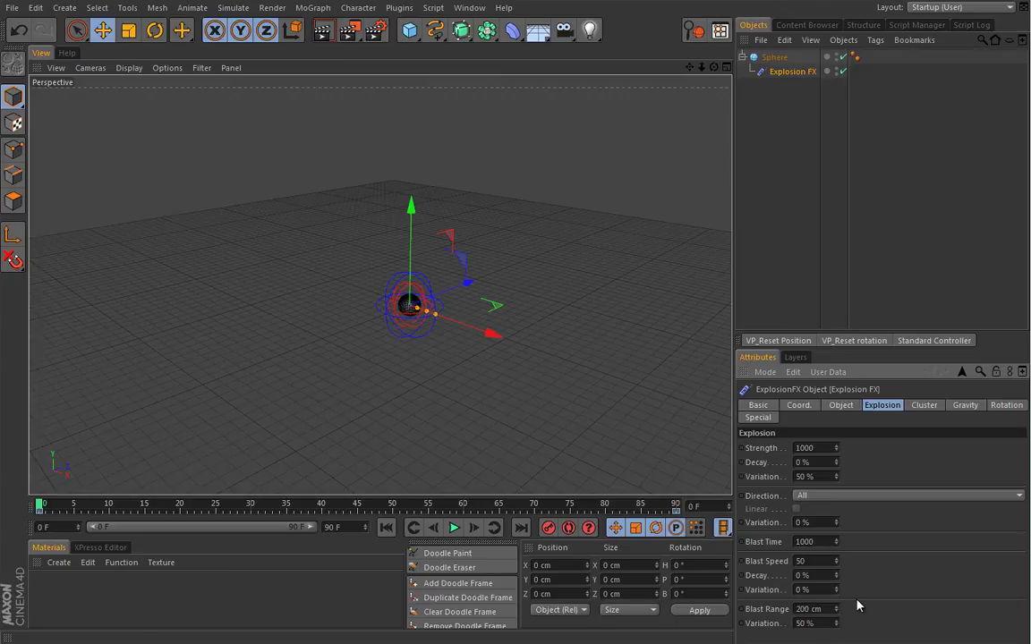
Step: Preview the blast with fragments thinning out, then stop back at frame 0
left_click(453, 527)
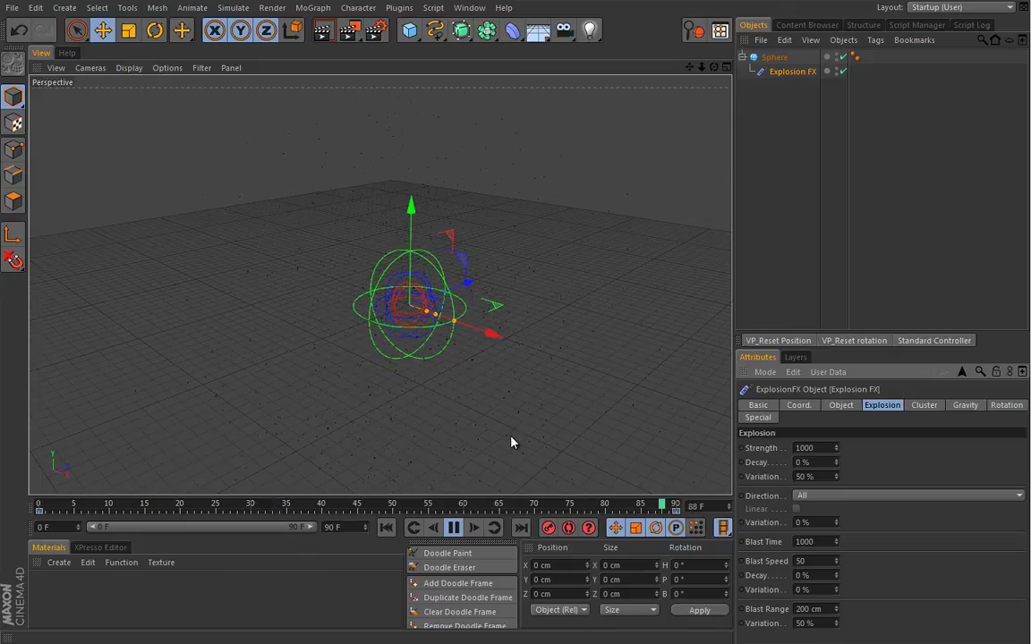
left_click(454, 528)
left_click(390, 528)
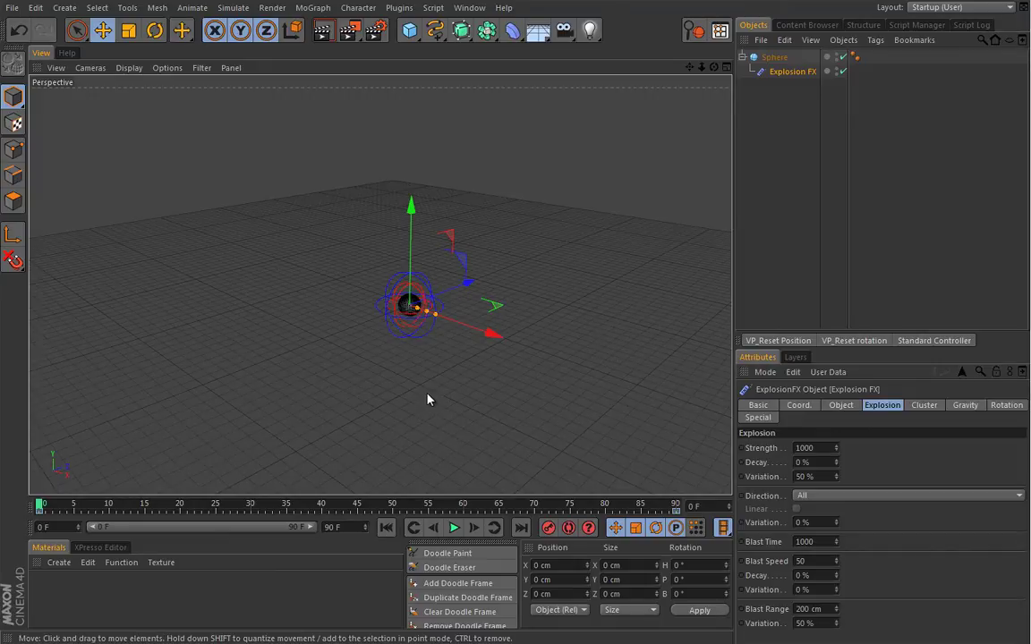
scroll(428, 365, "up", 3)
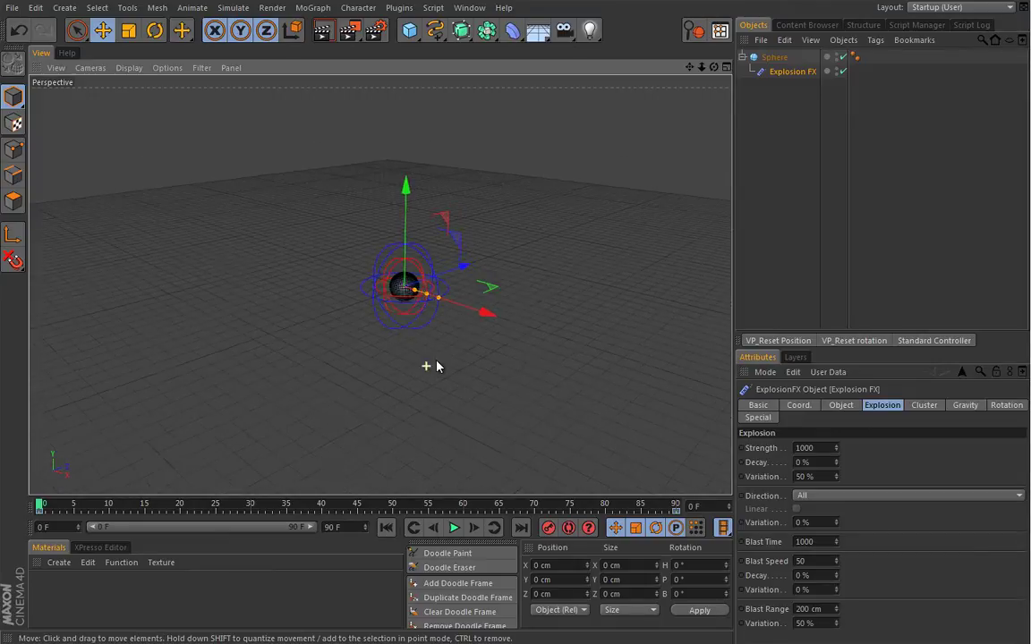
key("F8")
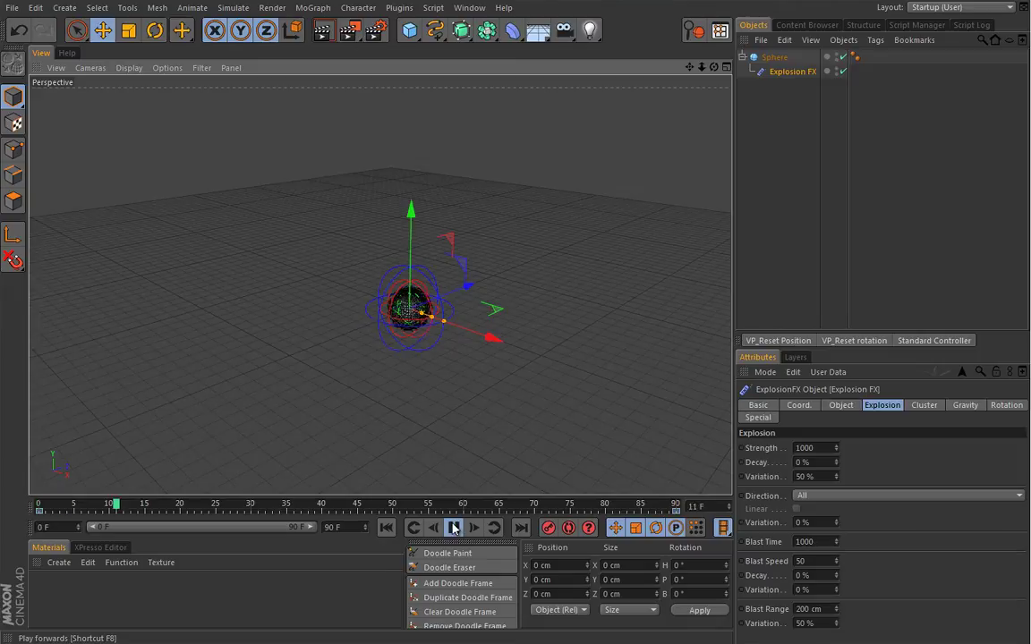
left_click_drag(440, 396, 462, 343, "alt")
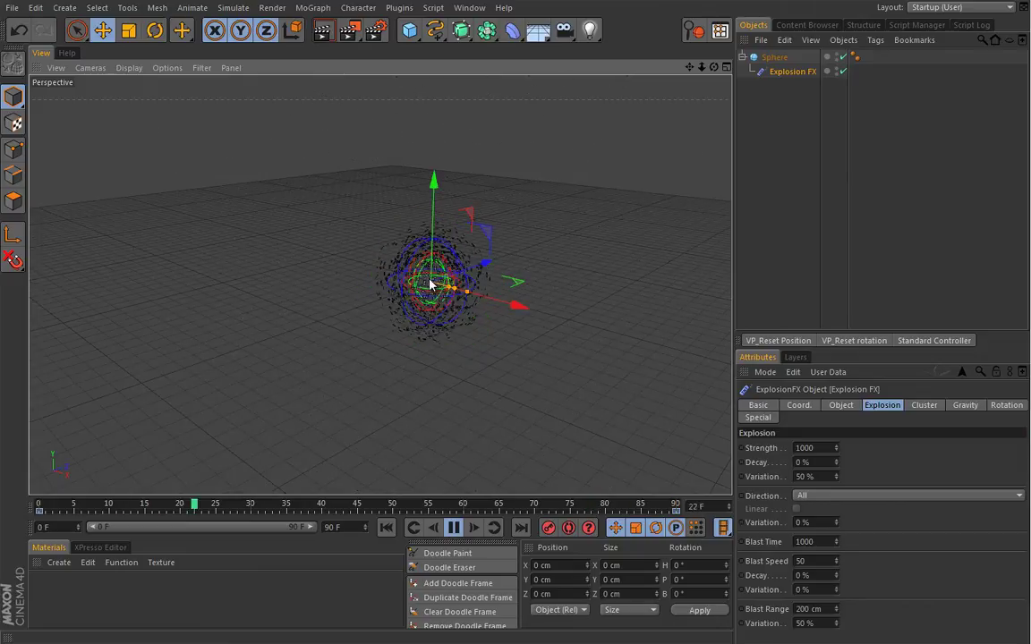
left_click(453, 528)
left_click(387, 528)
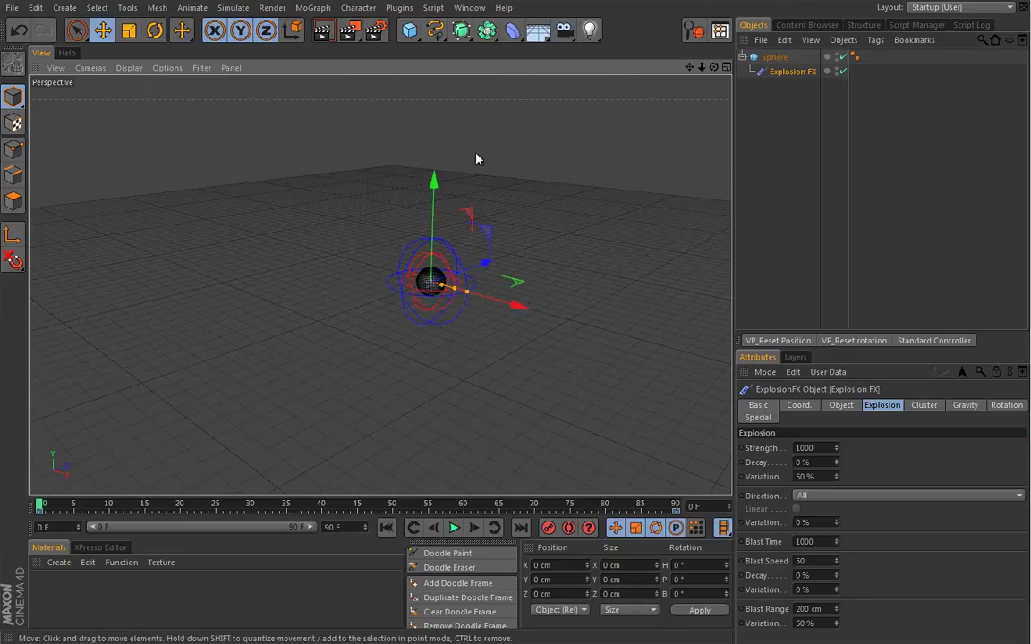
left_click(470, 8)
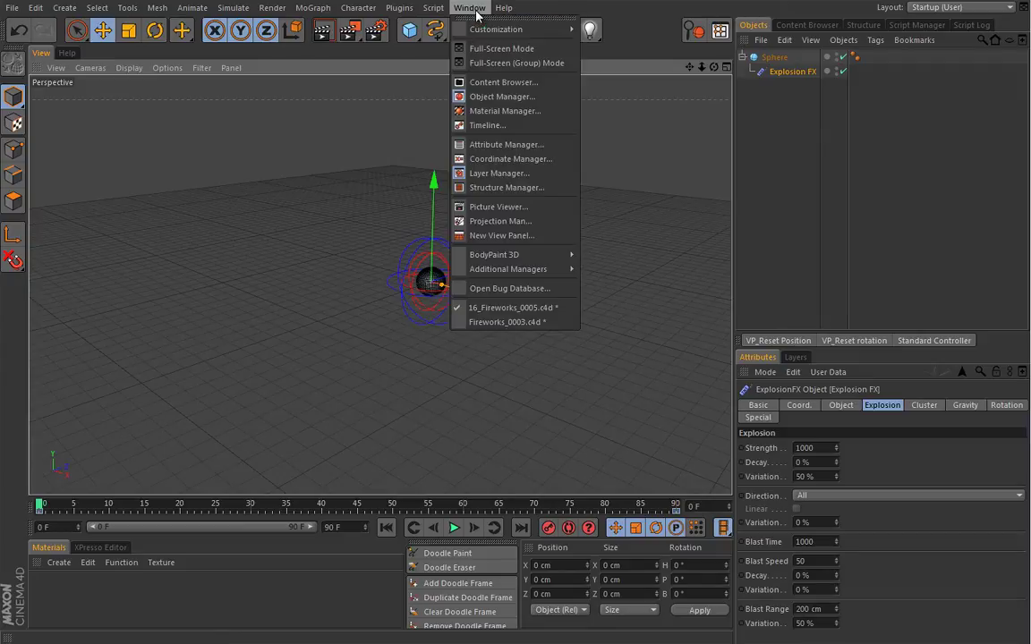
Step: Open the Timeline in F-Curve Mode, select the Explosion FX track and show its Object Time
left_click(486, 126)
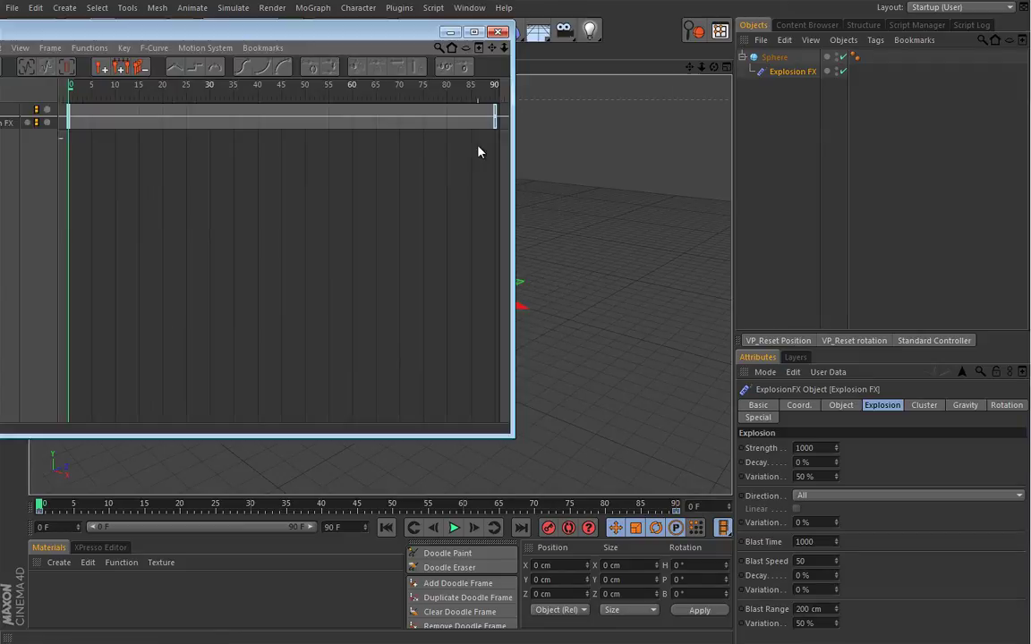
left_click_drag(327, 39, 799, 255)
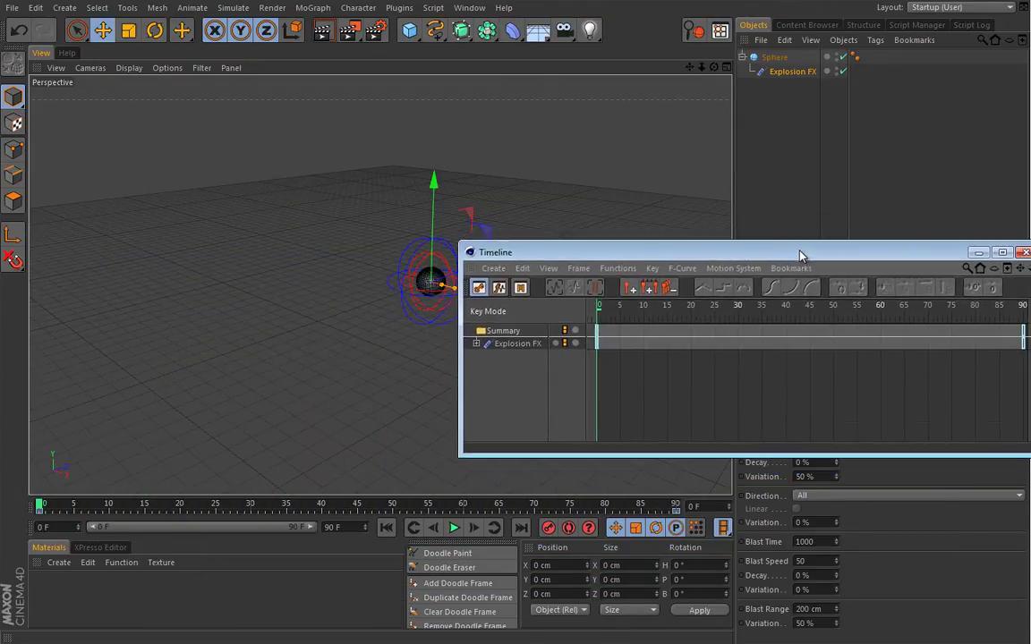
middle_click_drag(403, 264, 332, 261, "alt")
left_click_drag(651, 253, 538, 283)
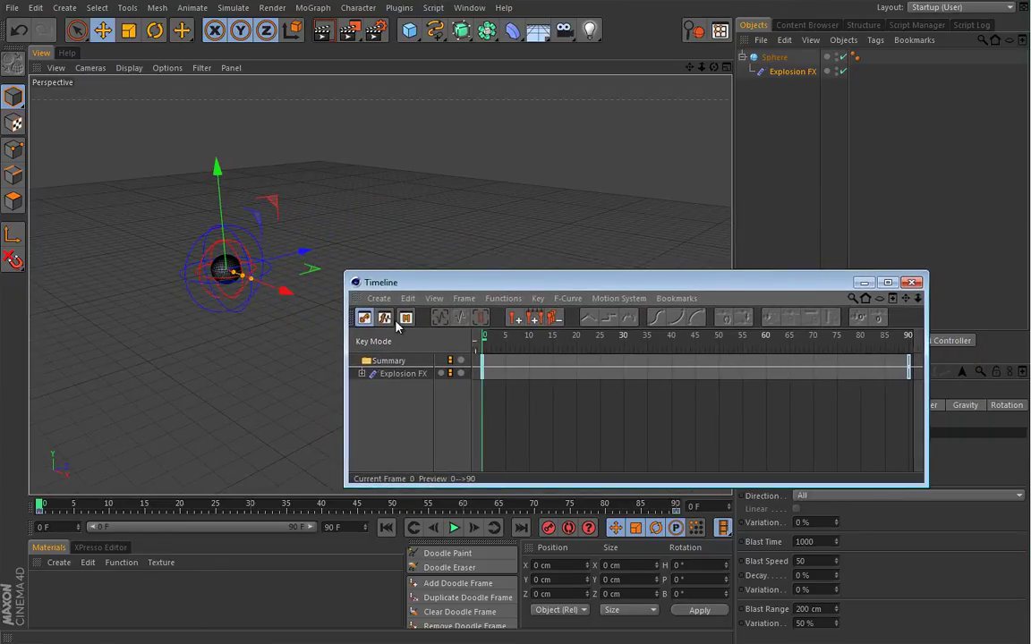
left_click(384, 319)
left_click(419, 362)
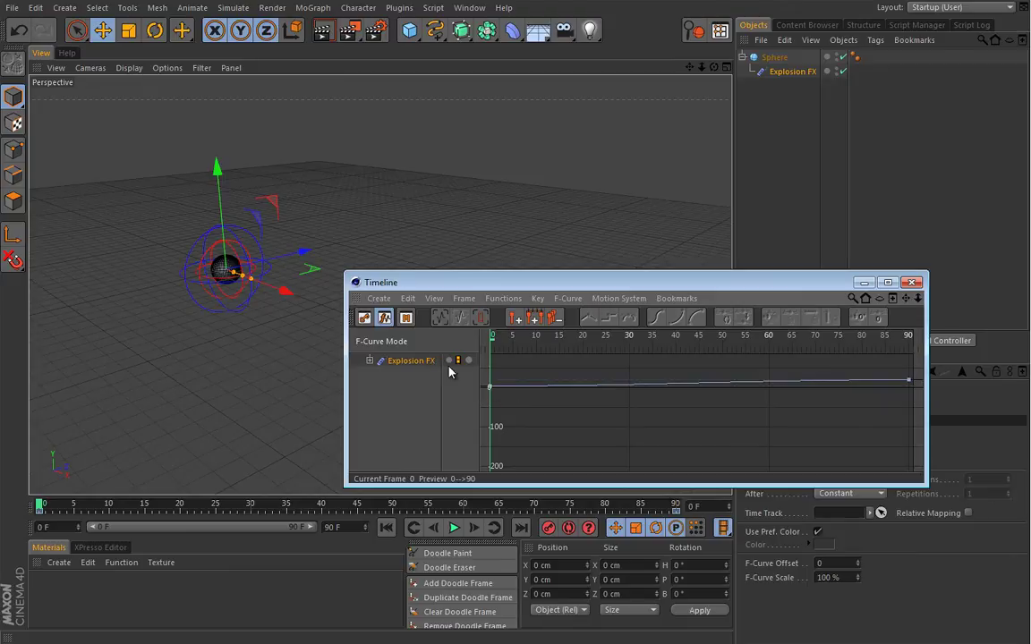
left_click_drag(755, 284, 722, 159)
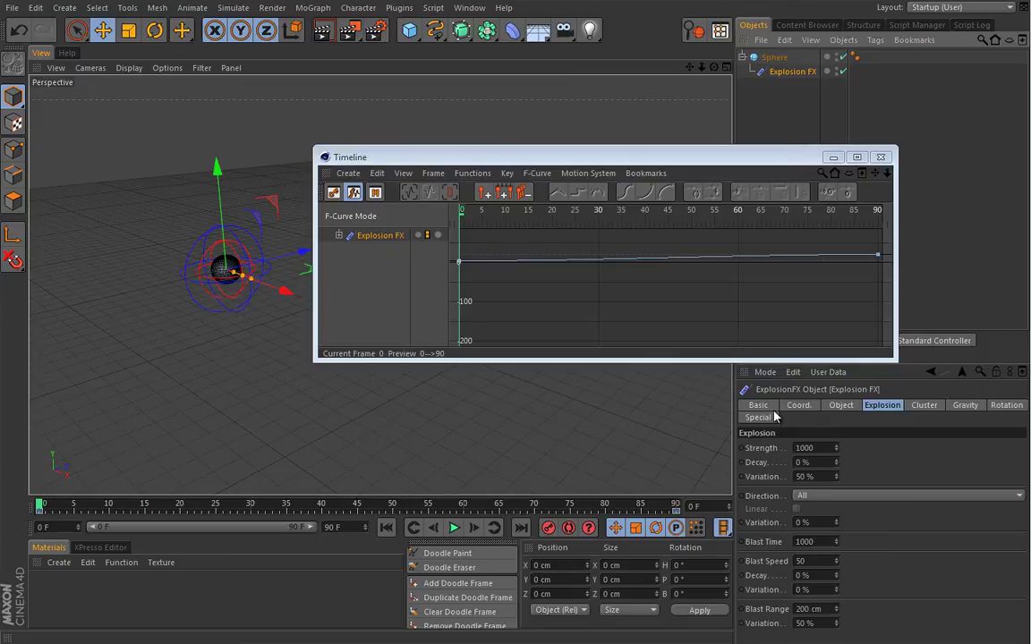
left_click(839, 405)
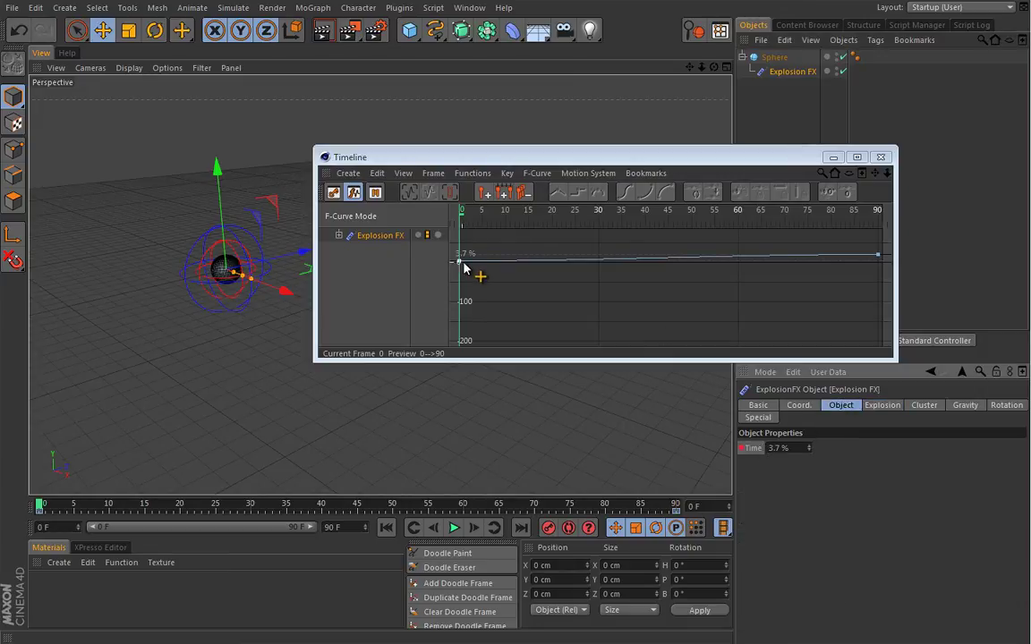
Step: Enlarge the Timeline, frame the 4%–20% Time curve with H, and play the explosion loop
left_click_drag(537, 164, 616, 297)
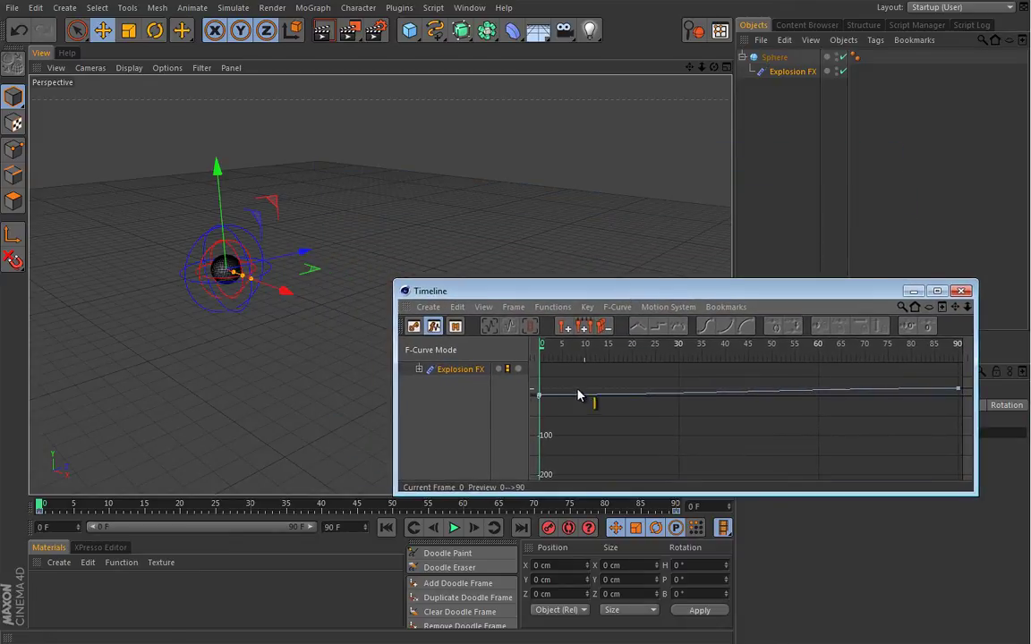
left_click_drag(892, 498, 882, 571)
left_click_drag(781, 294, 818, 214)
right_click_drag(336, 334, 372, 369, "alt")
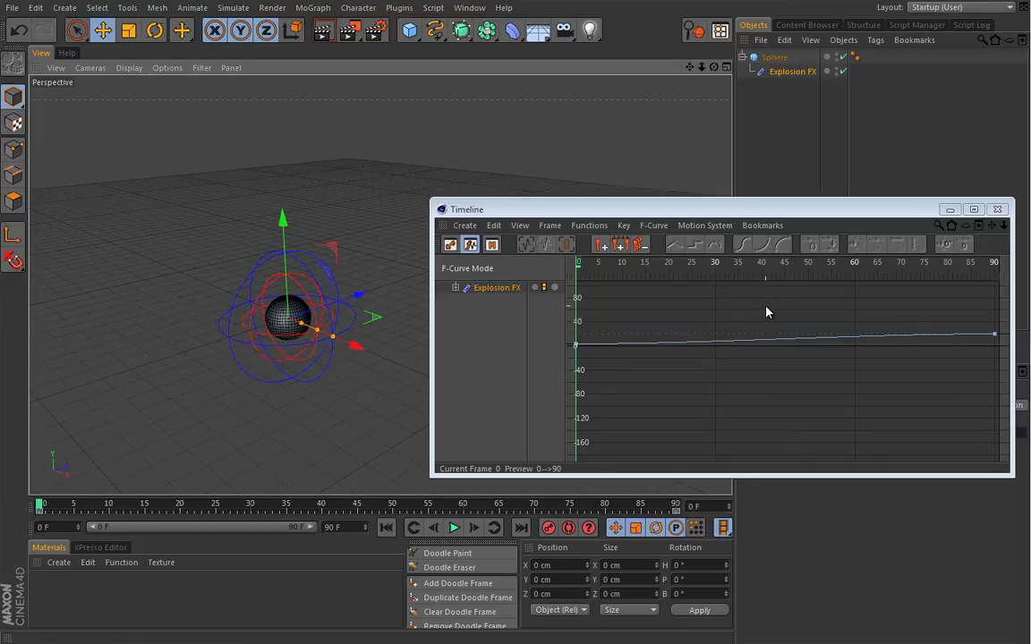
key("h")
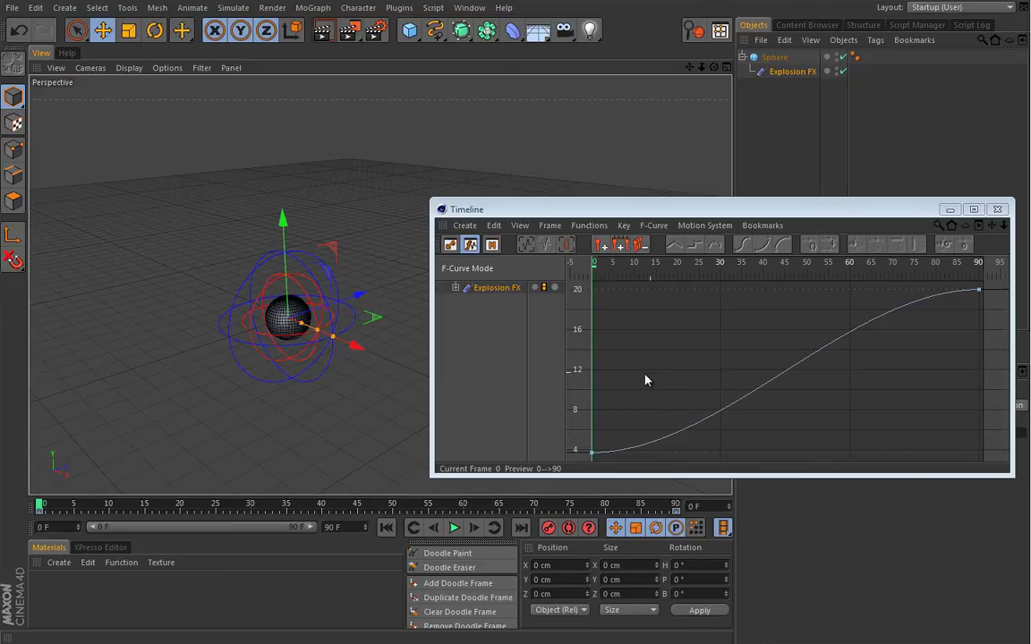
left_click(454, 527)
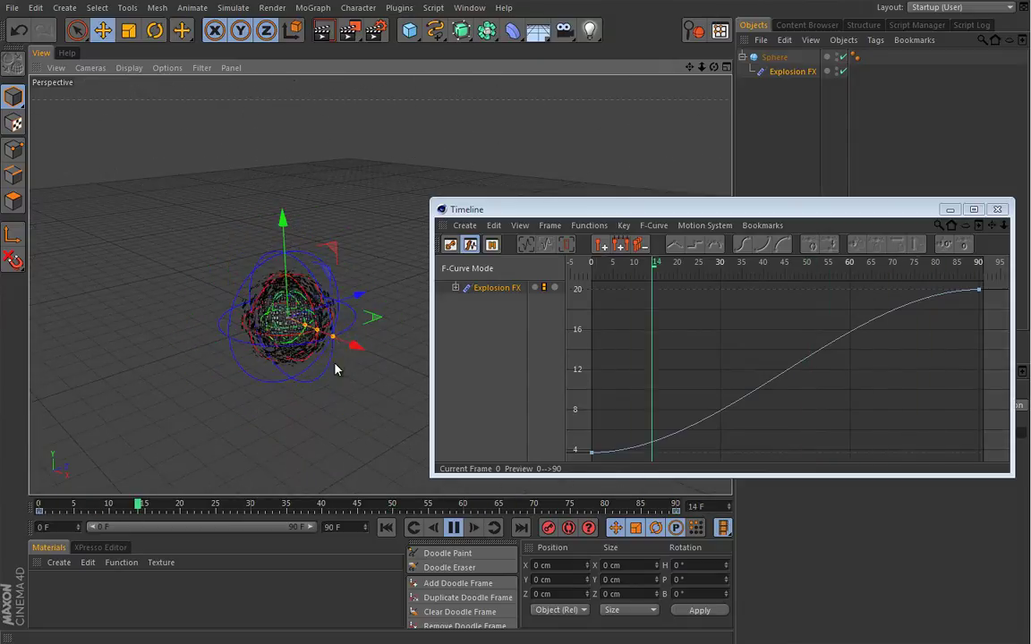
Step: Steepen the first key's tangent and add a key near frame 68 so the curve levels off near 20
left_click(594, 455)
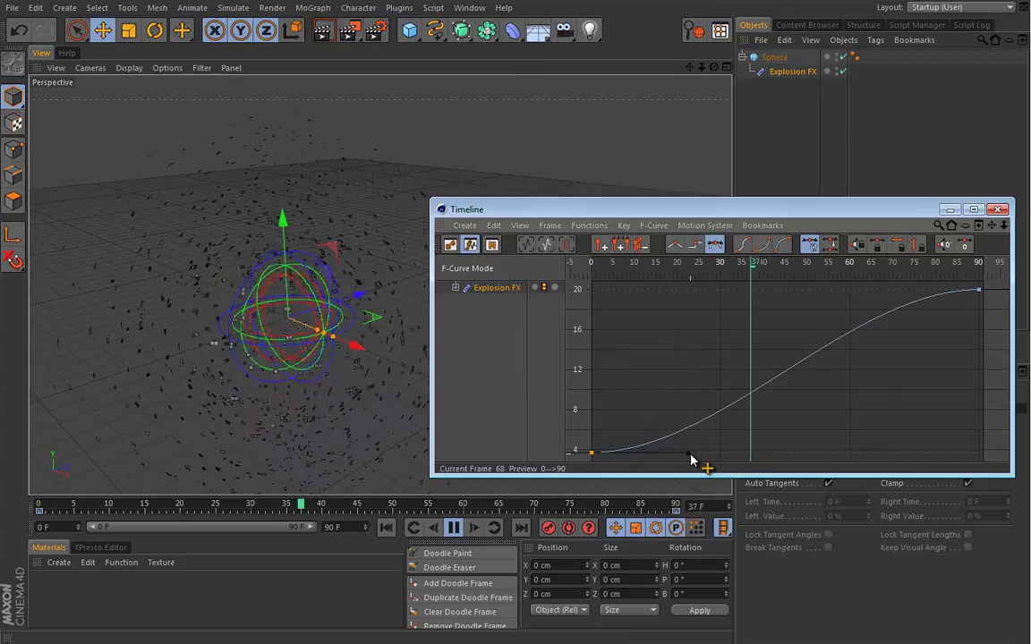
left_click_drag(689, 447, 688, 345)
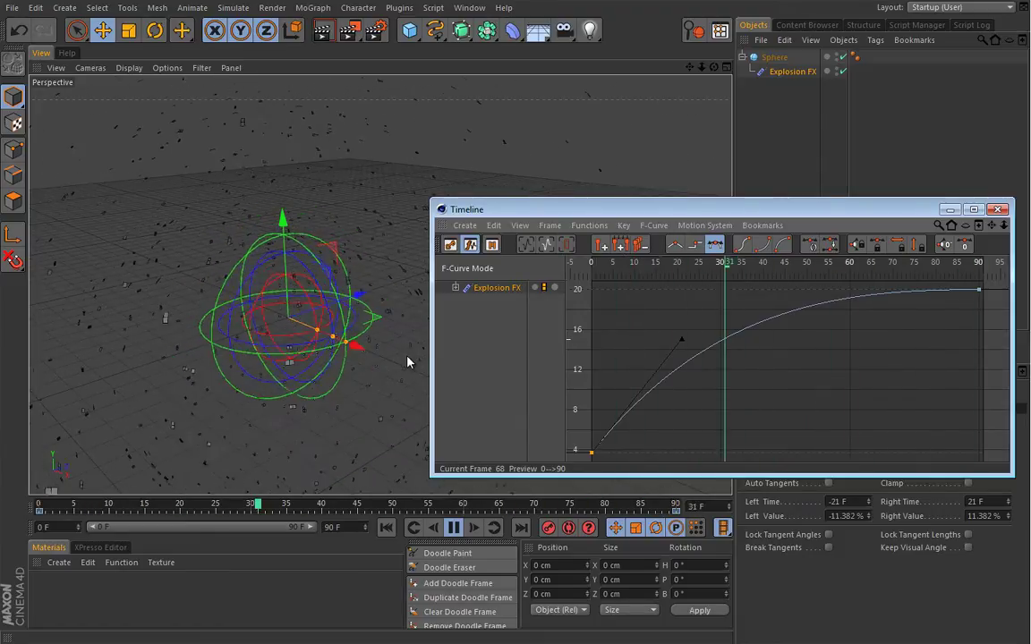
left_click(978, 290)
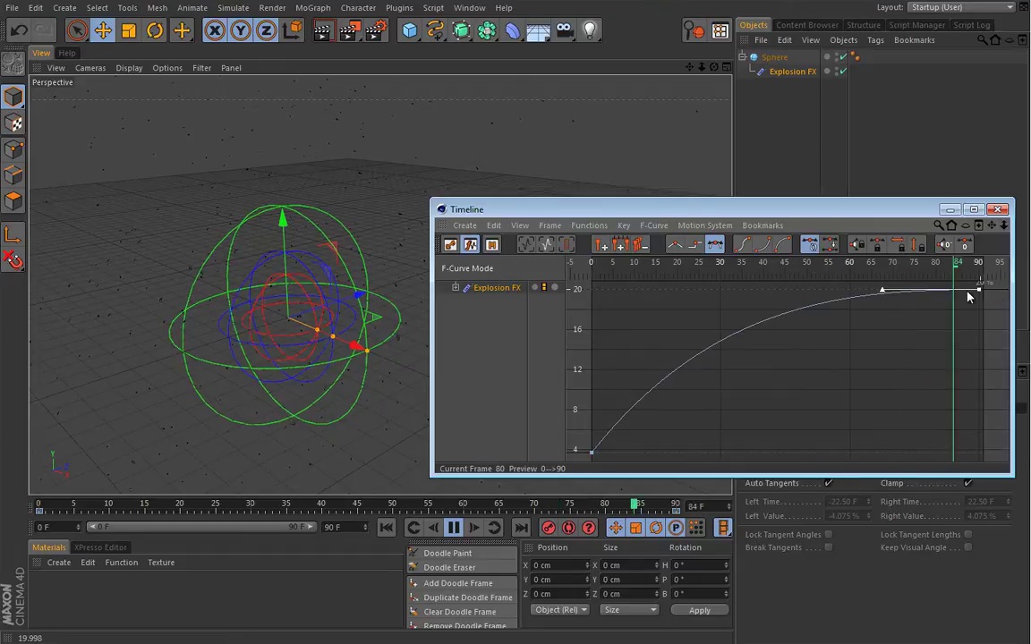
left_click(878, 297, "ctrl")
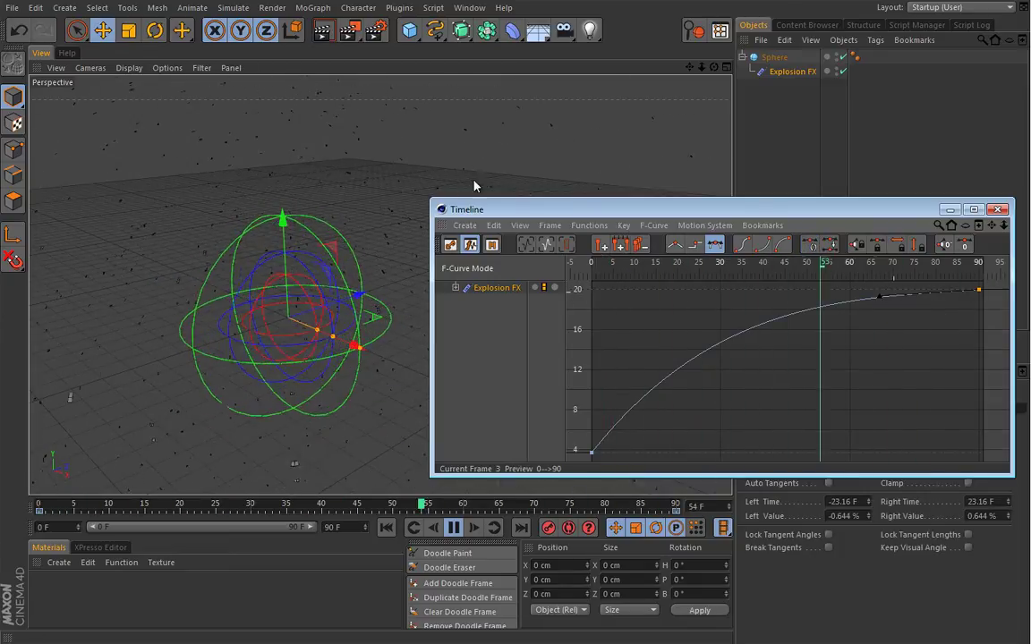
left_click(999, 211)
Step: Replay the explosion with the reshaped Time curve, then stop and rewind to frame 0
left_click(458, 527)
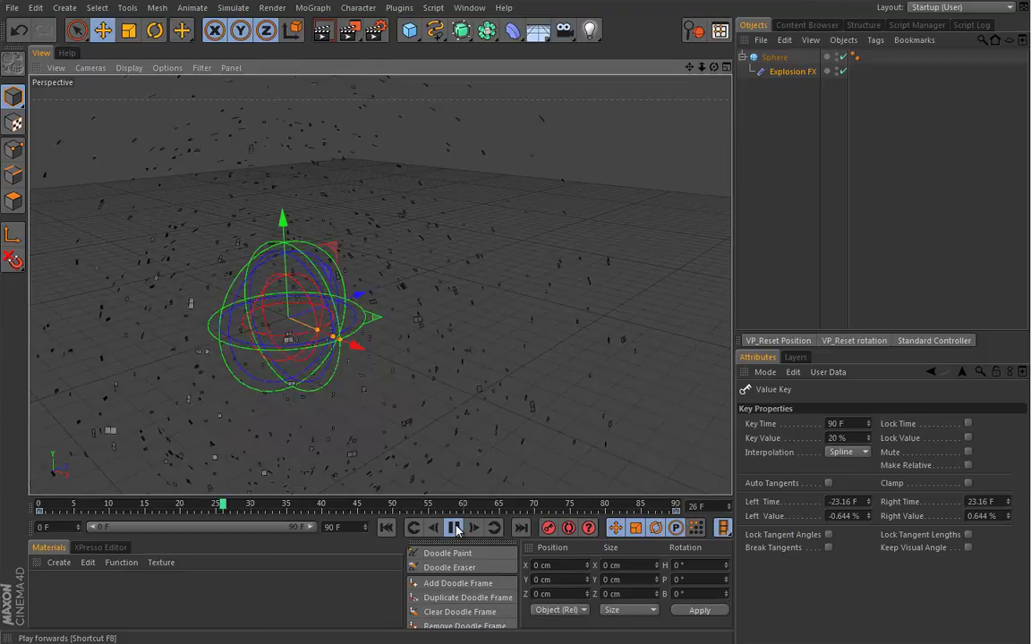
left_click(386, 528)
mouse_move(426, 375)
left_mouse_down("alt")
mouse_move(436, 361)
mouse_move(453, 367)
mouse_move(426, 355)
left_mouse_up("alt")
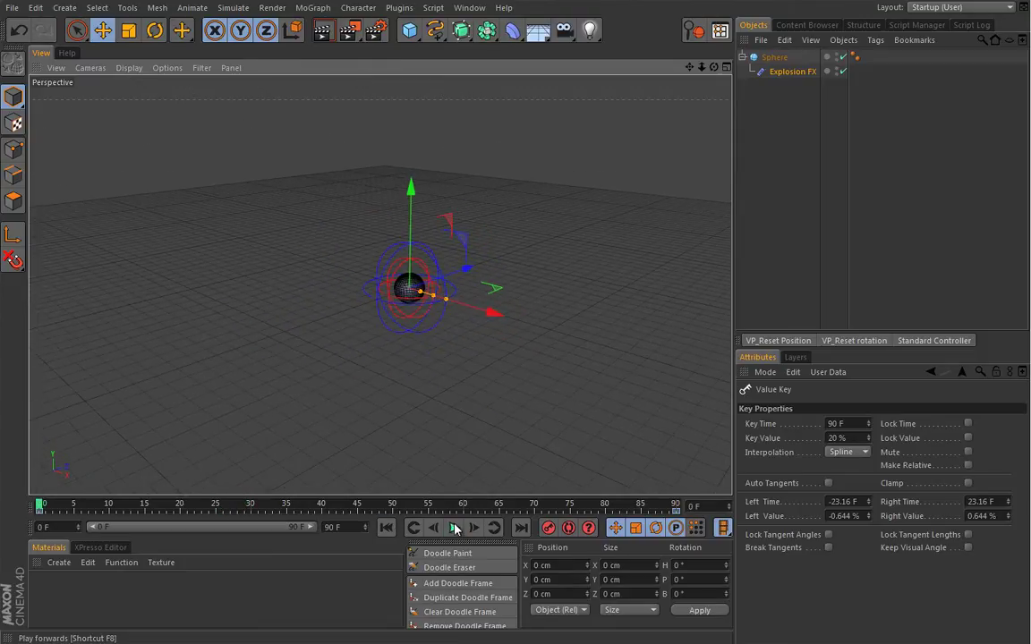
left_click(453, 528)
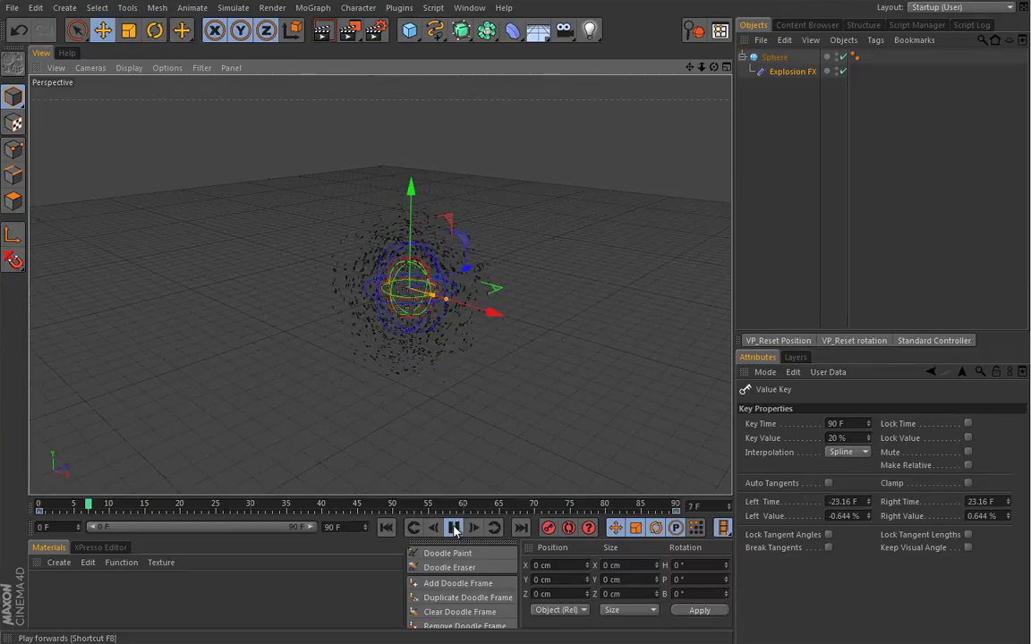
key("F7")
key("shift+f")
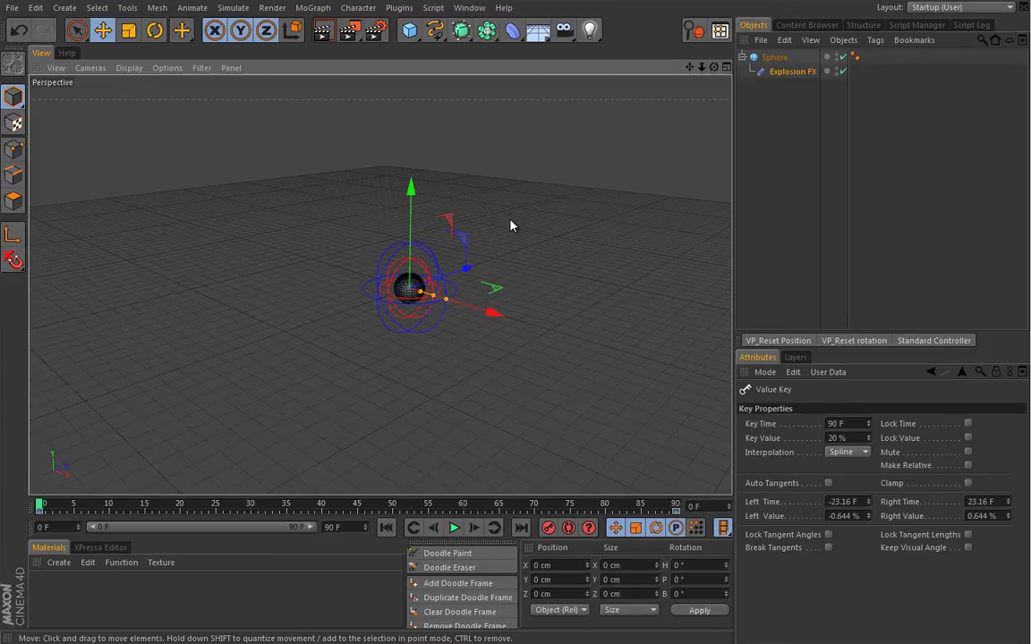
Step: Make the Sphere editable with C and wrap it in a new MoGraph Cloner
left_click(774, 59)
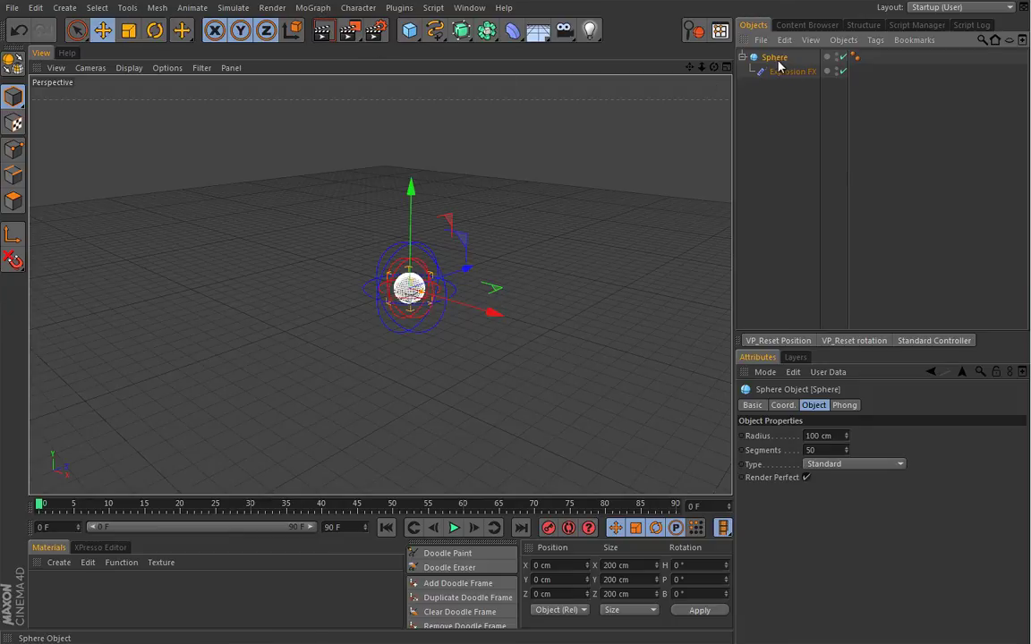
key("c")
left_click(321, 11)
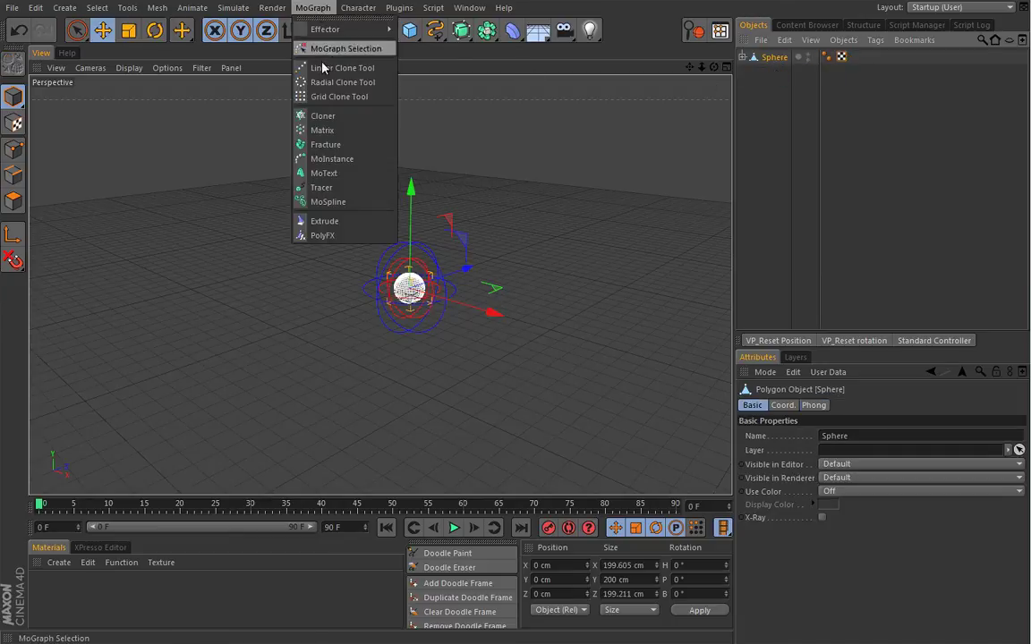
left_click(313, 113, "alt")
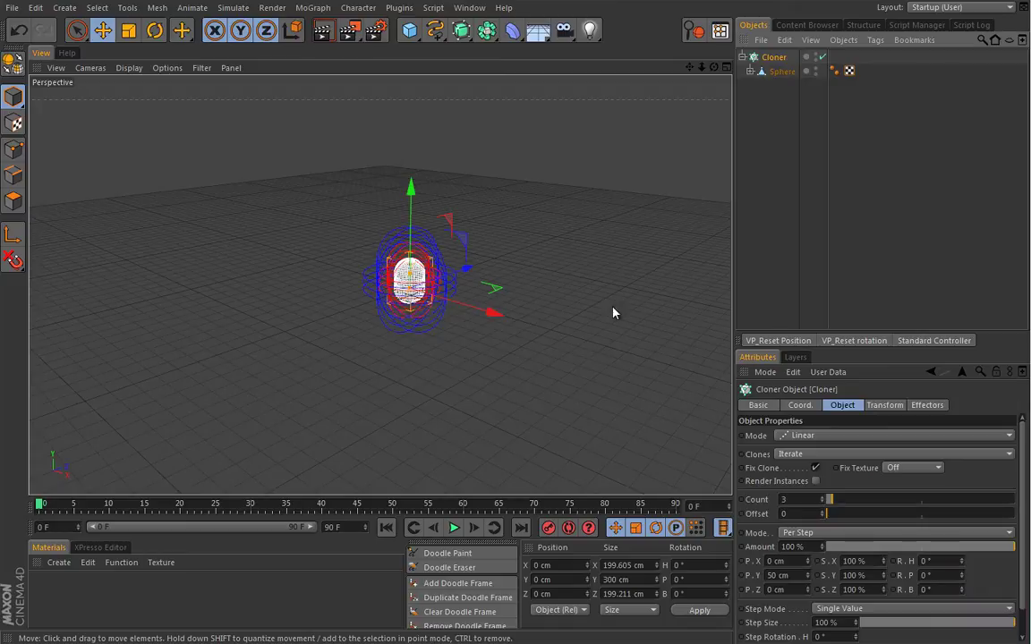
Step: Set the Cloner's P.X offset to 1000 cm and lower its Count to 1
left_click(775, 575)
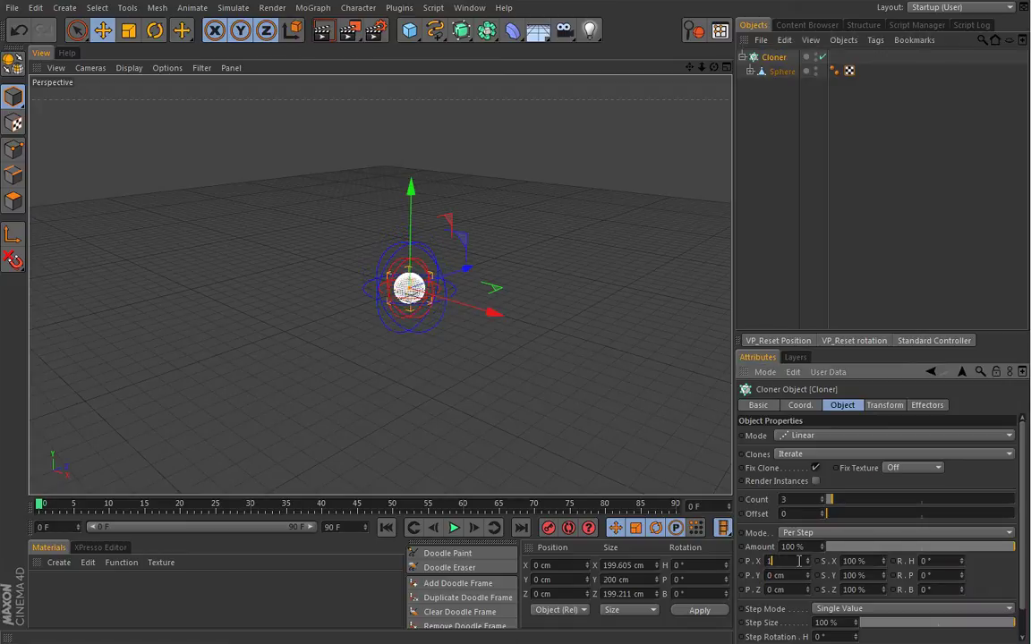
key("Return")
right_click_drag(587, 370, 421, 376, "alt")
left_click(457, 529)
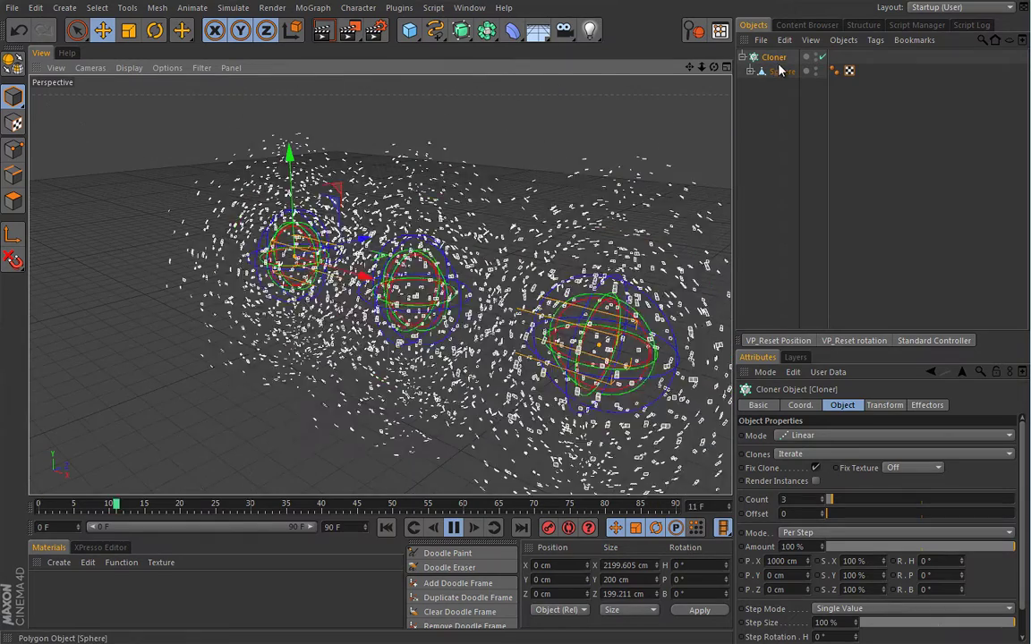
left_click(451, 530)
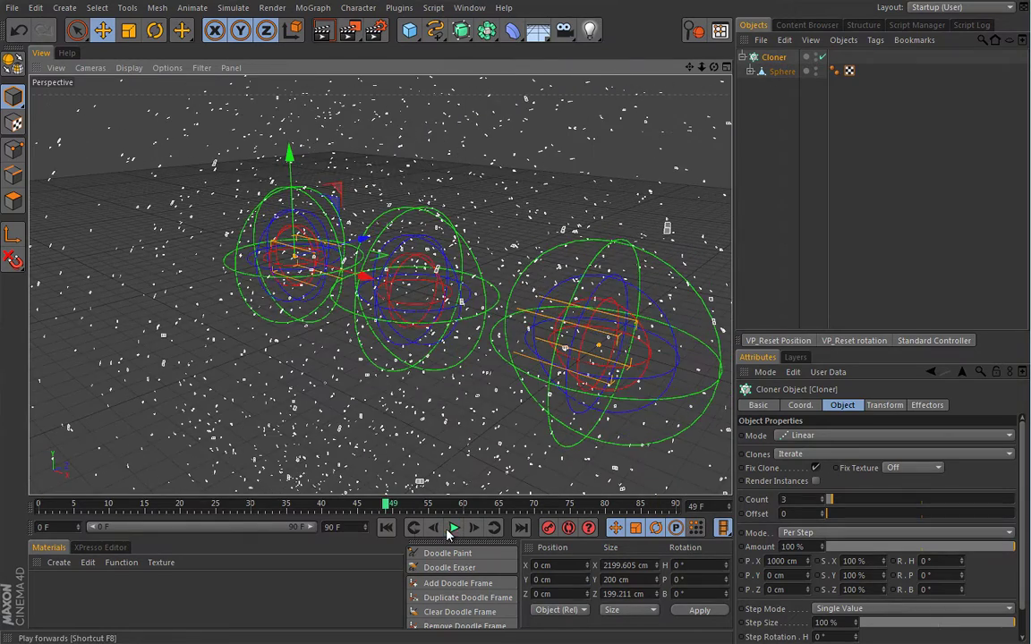
left_click(387, 529)
left_click(822, 502)
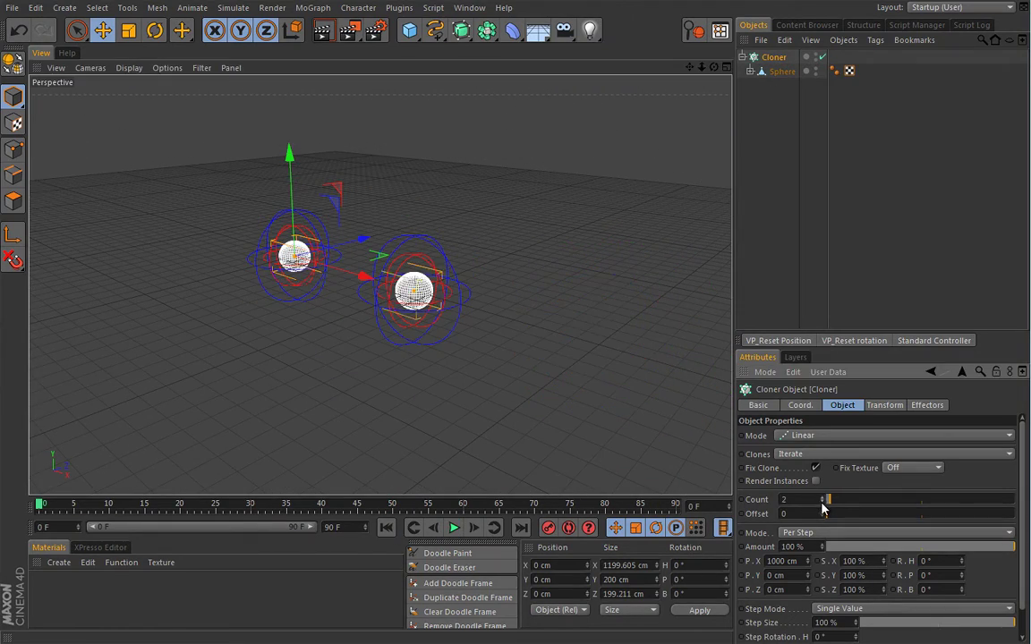
mouse_move(501, 322)
left_mouse_down("alt")
mouse_move(380, 285)
mouse_move(507, 324)
left_mouse_up("alt")
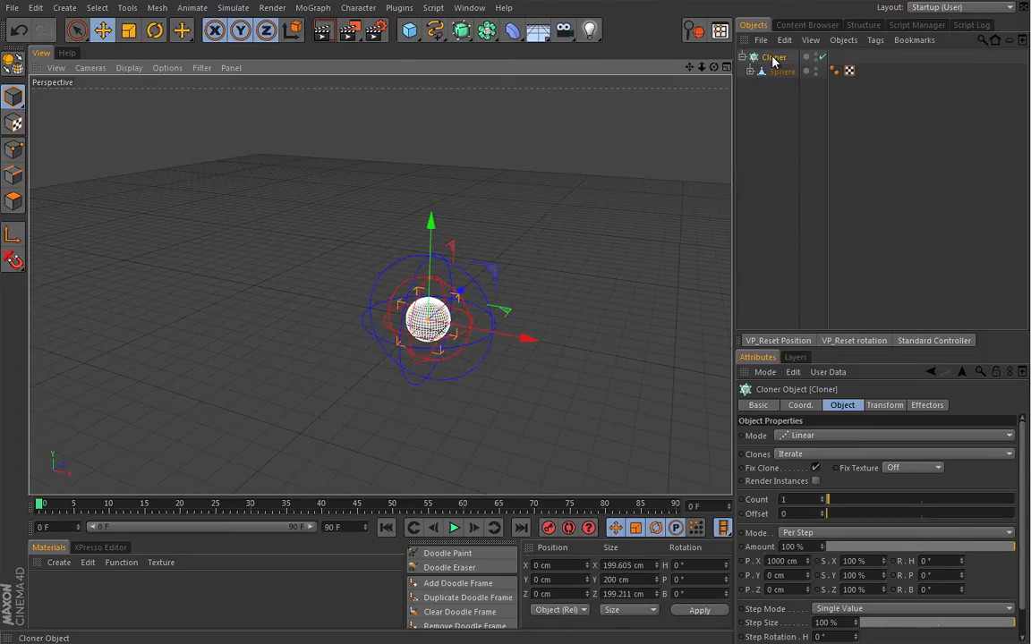
Step: Add a MoGraph Tracer and play the animation to preview it
left_click(317, 11)
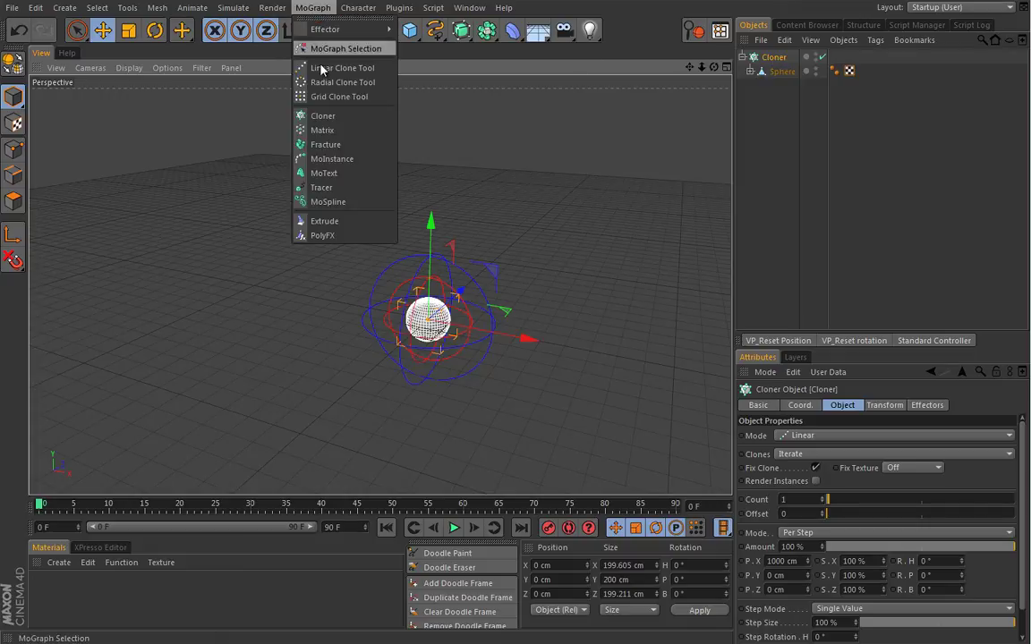
left_click(328, 187)
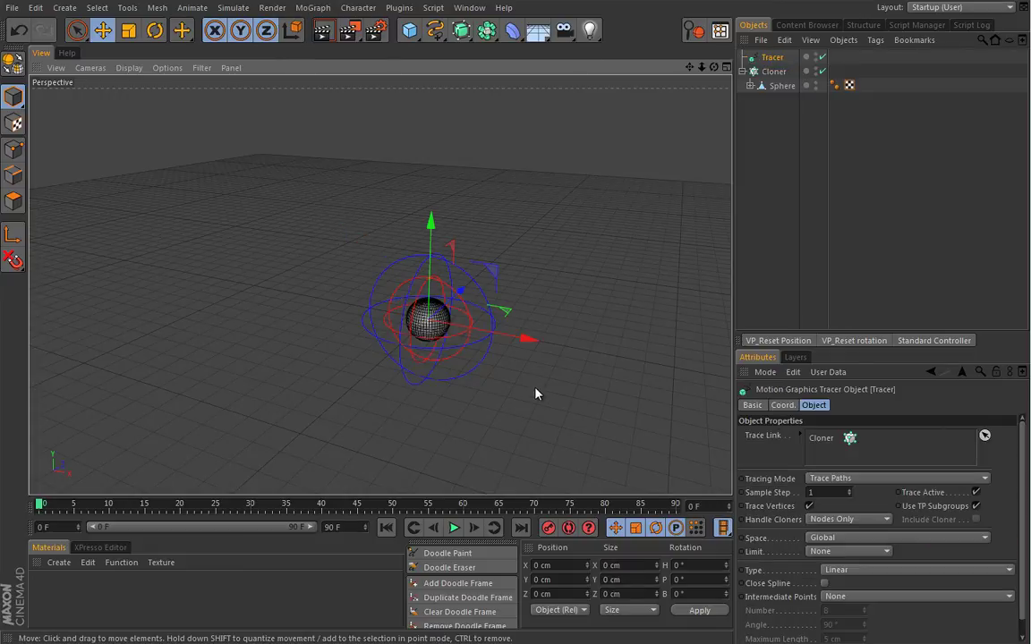
left_click(451, 528)
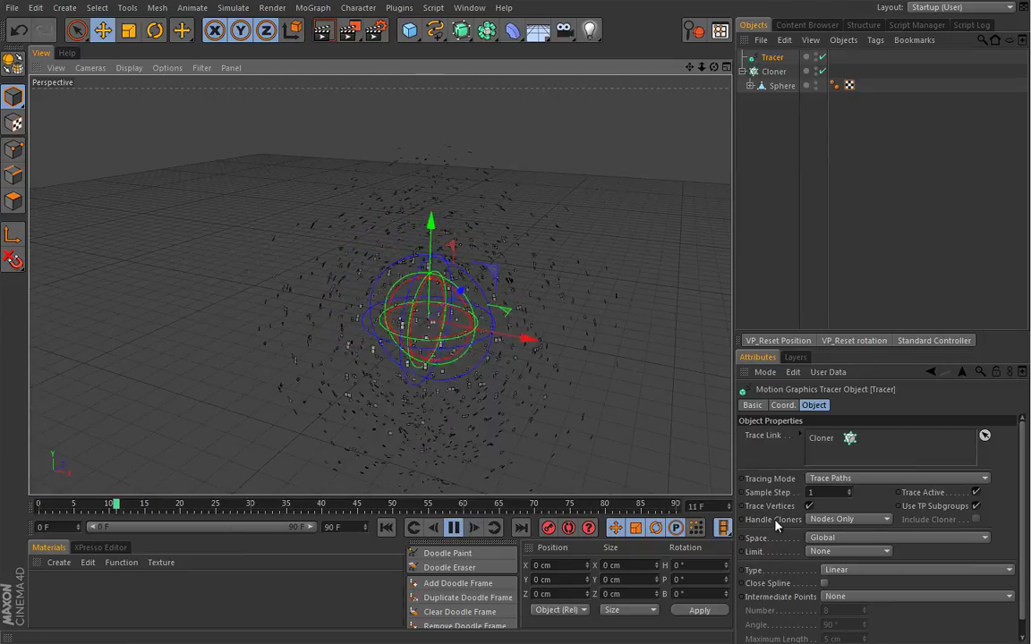
Step: Set the Tracer's Handle Cloners to Immediate Clones, move it below the Cloner, and rewind
left_click(867, 520)
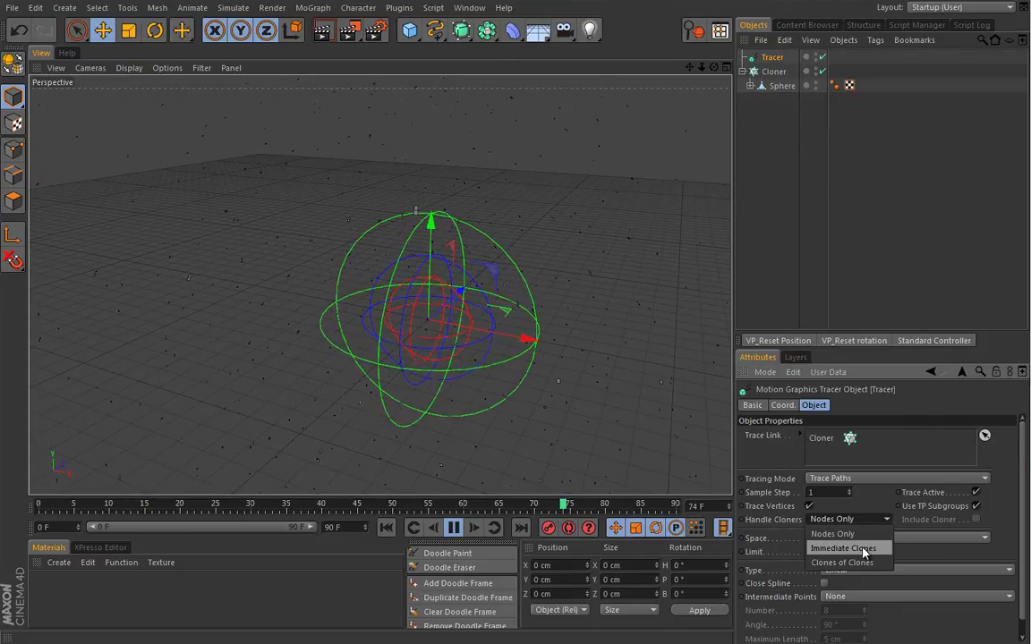
left_click(864, 553)
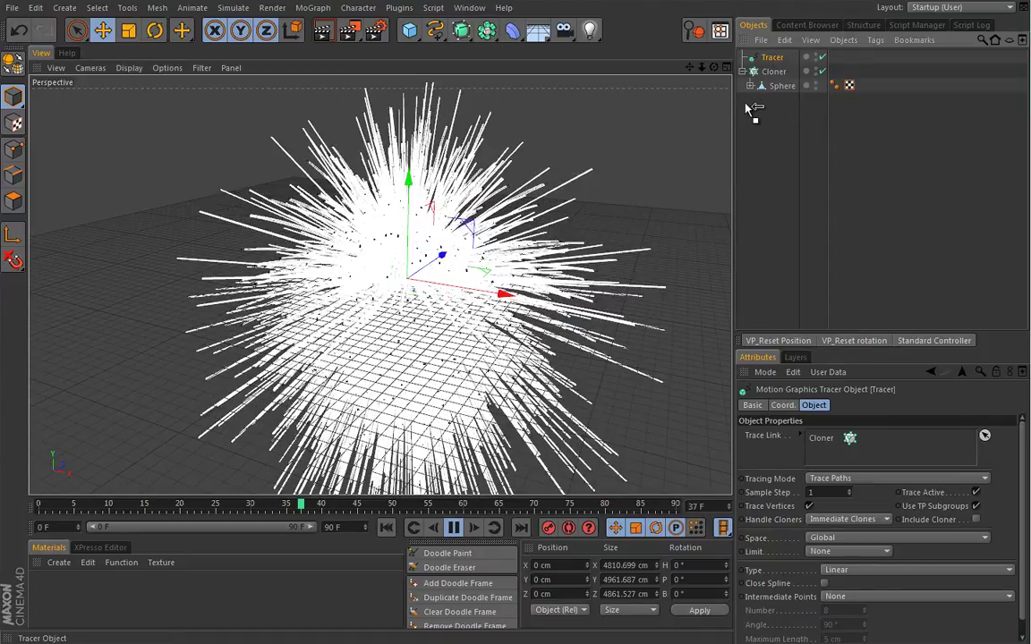
left_click_drag(754, 108, 752, 100)
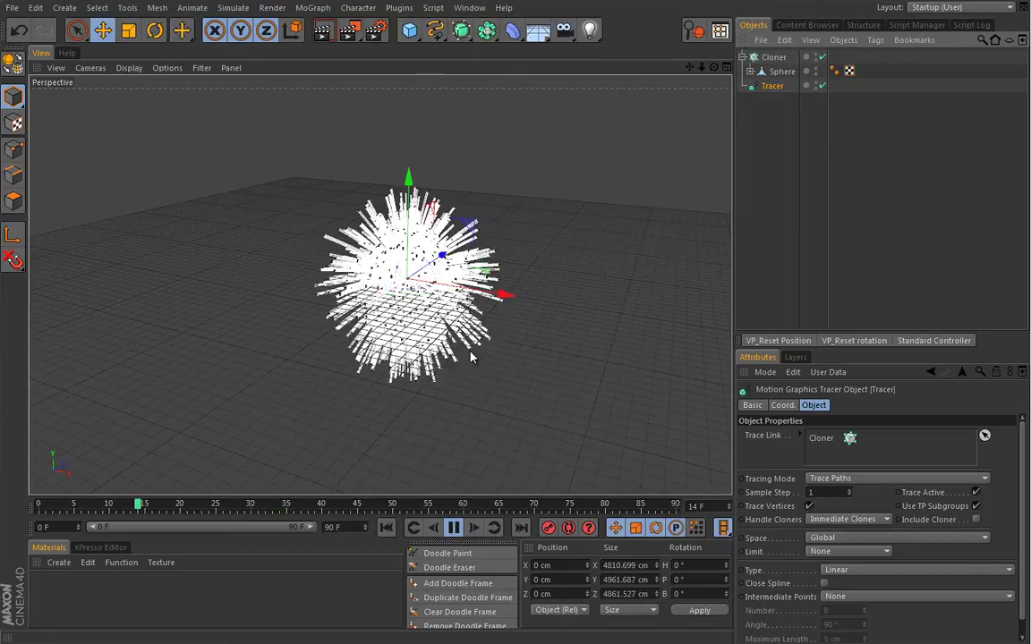
left_click(454, 527)
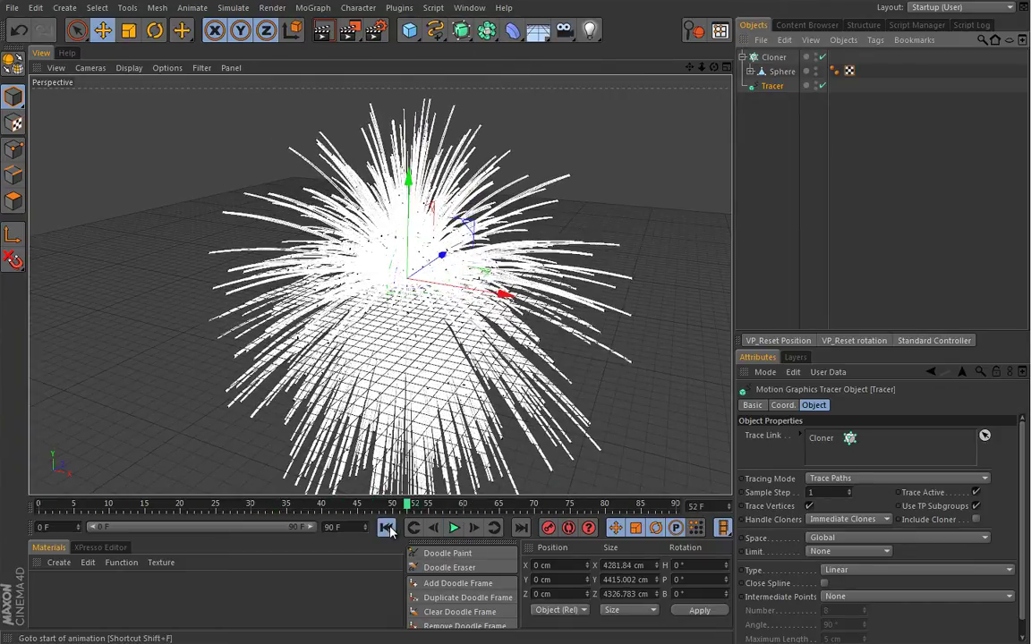
left_click(386, 527)
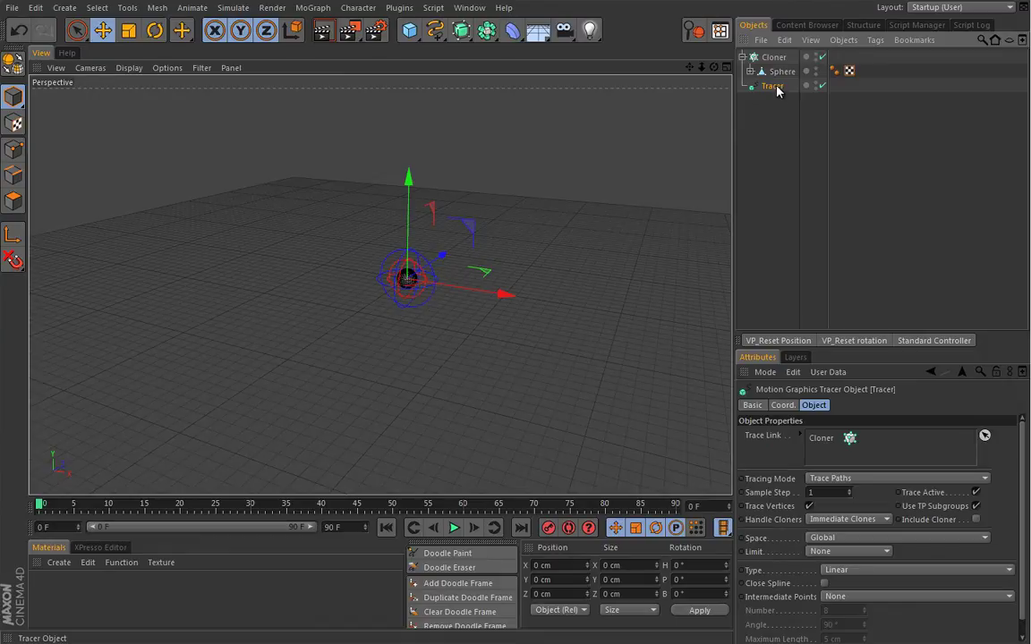
Step: In the Tracer's Basic tab, turn Use Color On and set a purple Display Color
left_click(752, 405)
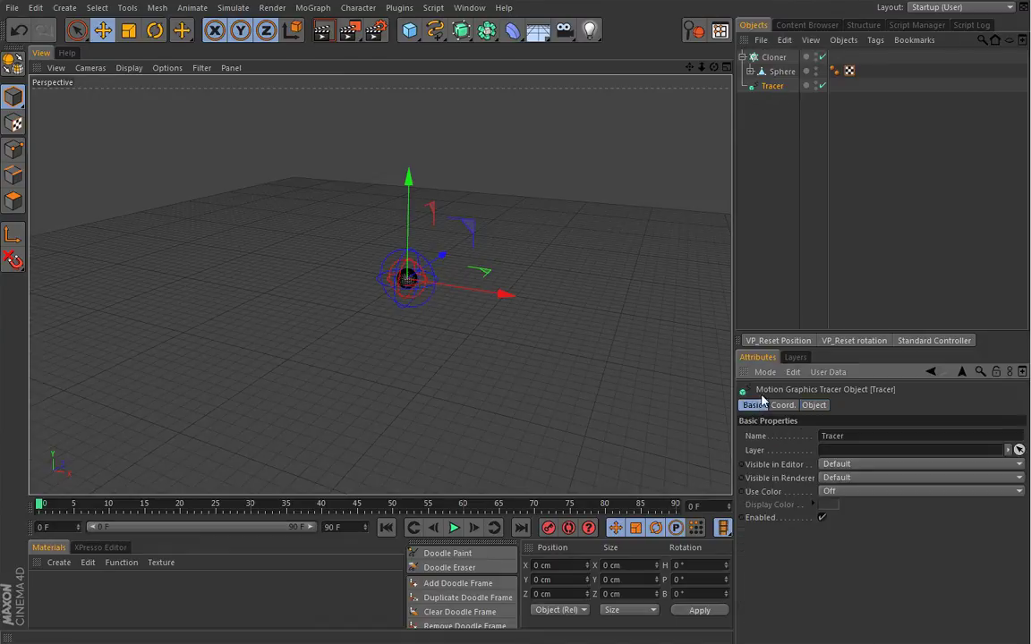
left_click(829, 491)
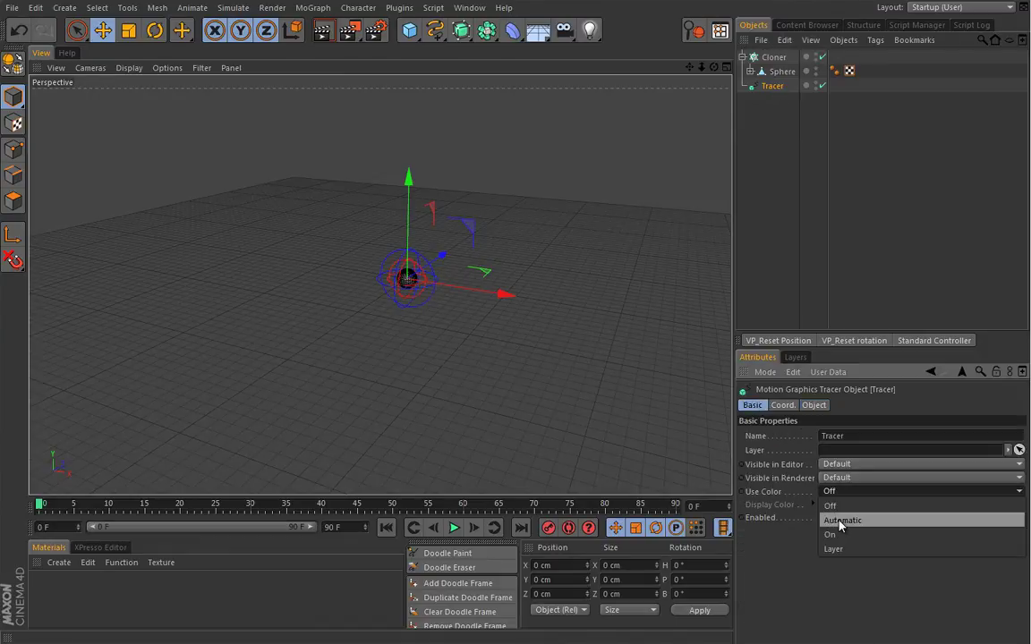
left_click(838, 535)
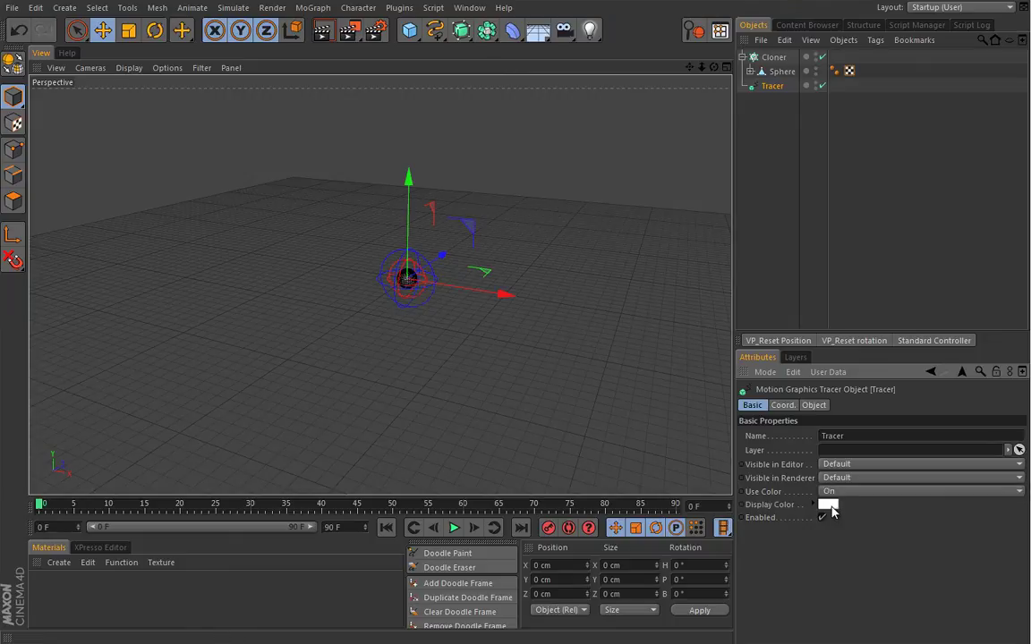
left_click(827, 507)
left_click(922, 539)
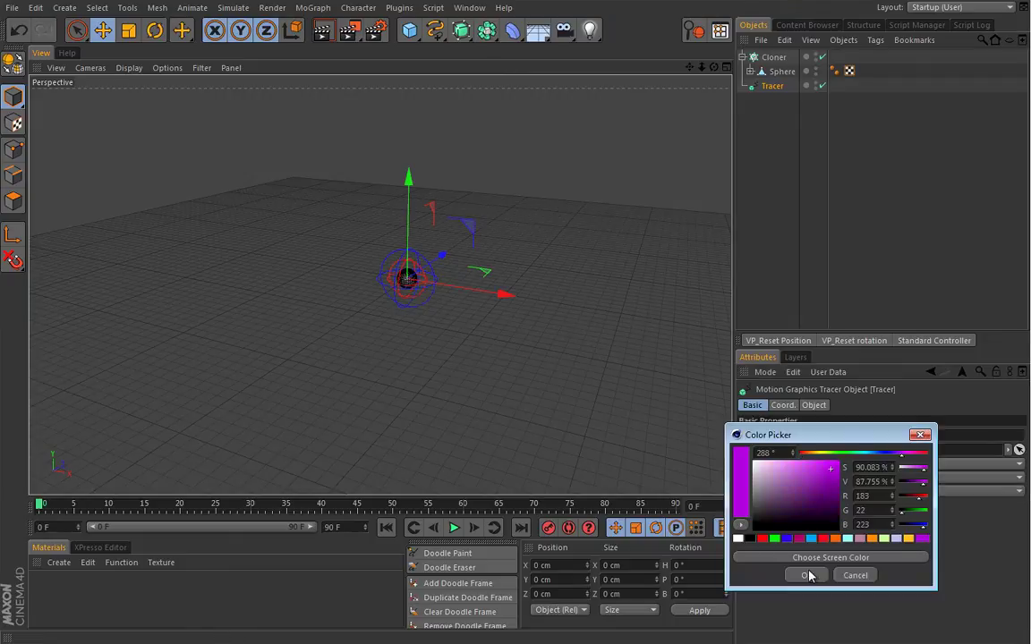
left_click(808, 575)
Step: Deselect the Tracer and play the animation to check the purple streaks
left_click(767, 179)
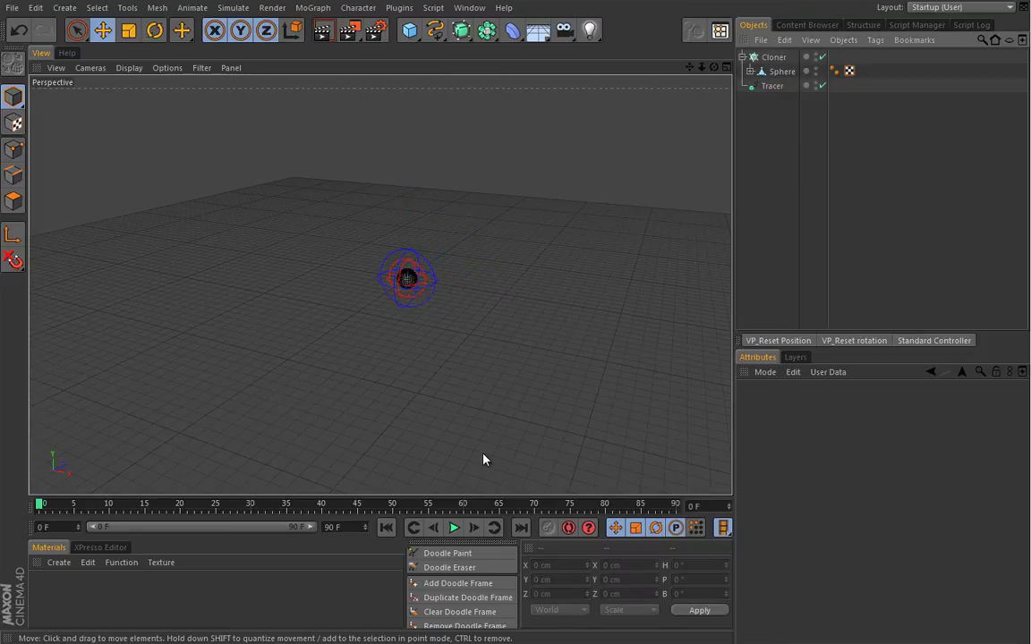
left_click(455, 528)
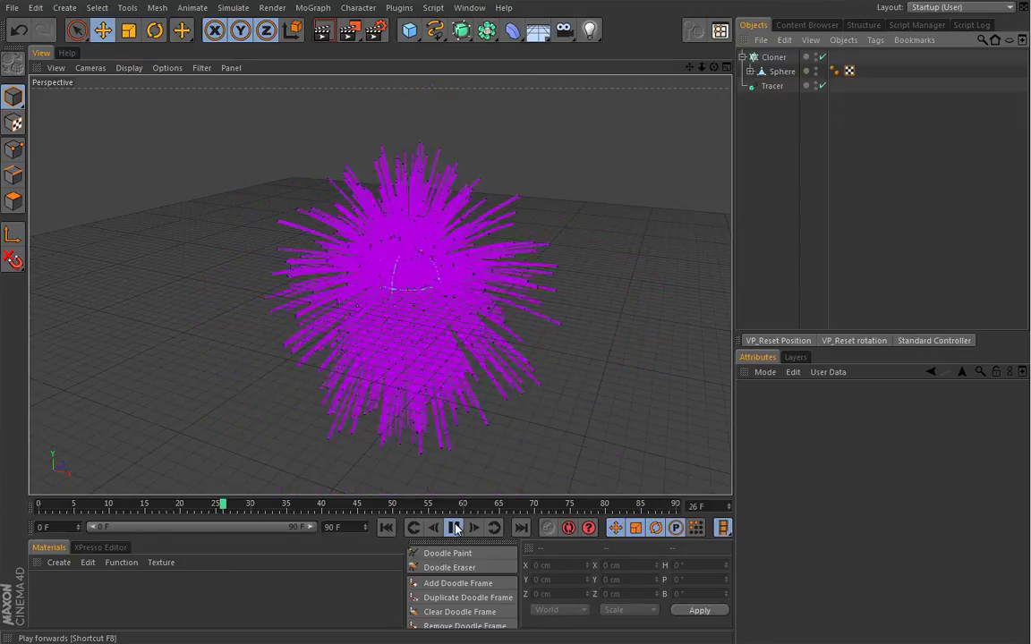
left_click(385, 528)
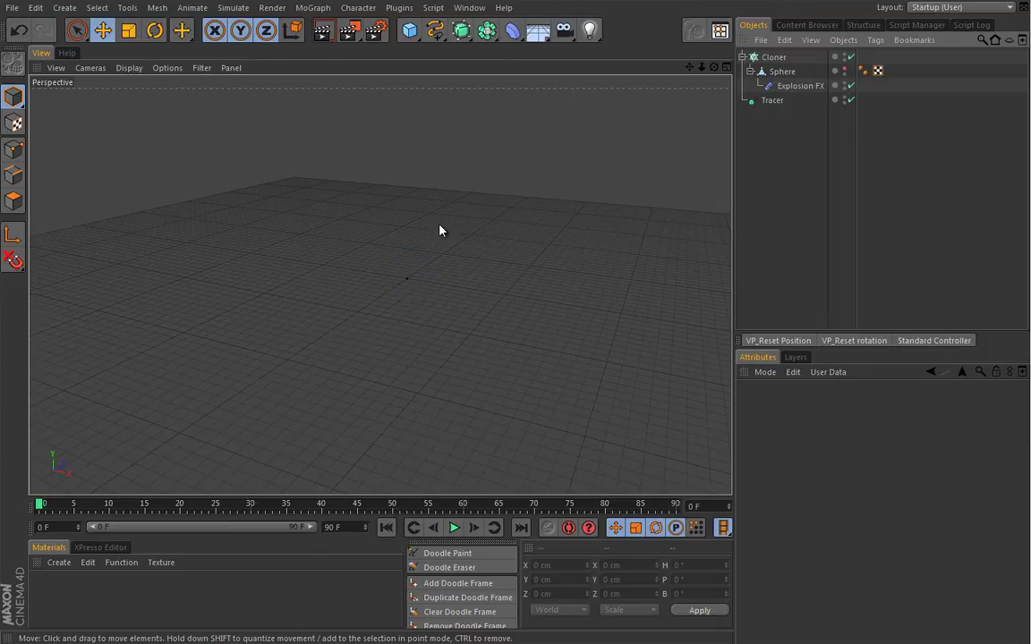
left_click(453, 528)
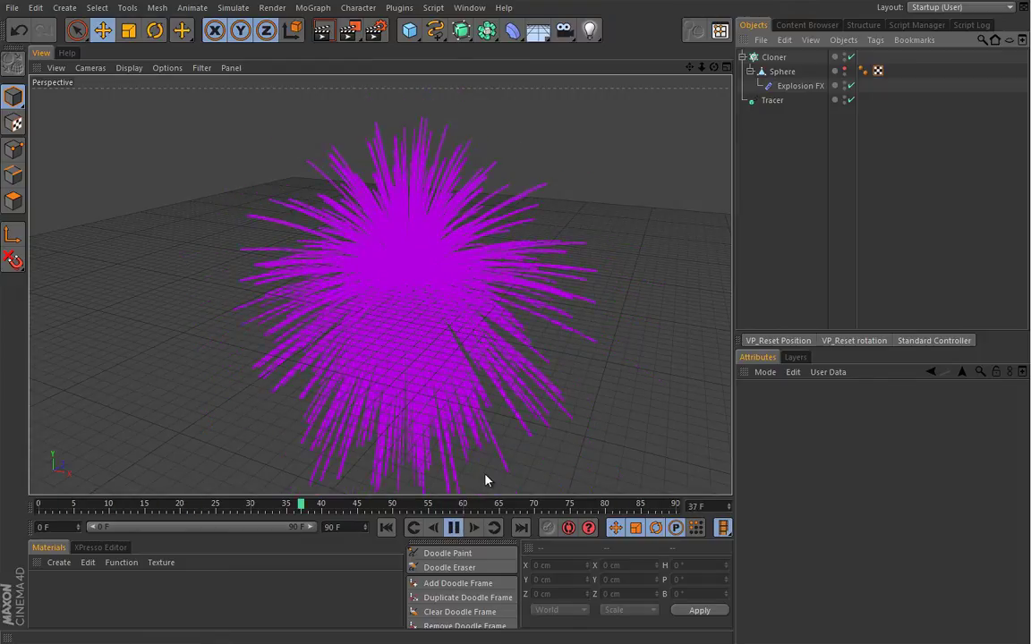
left_click(772, 102)
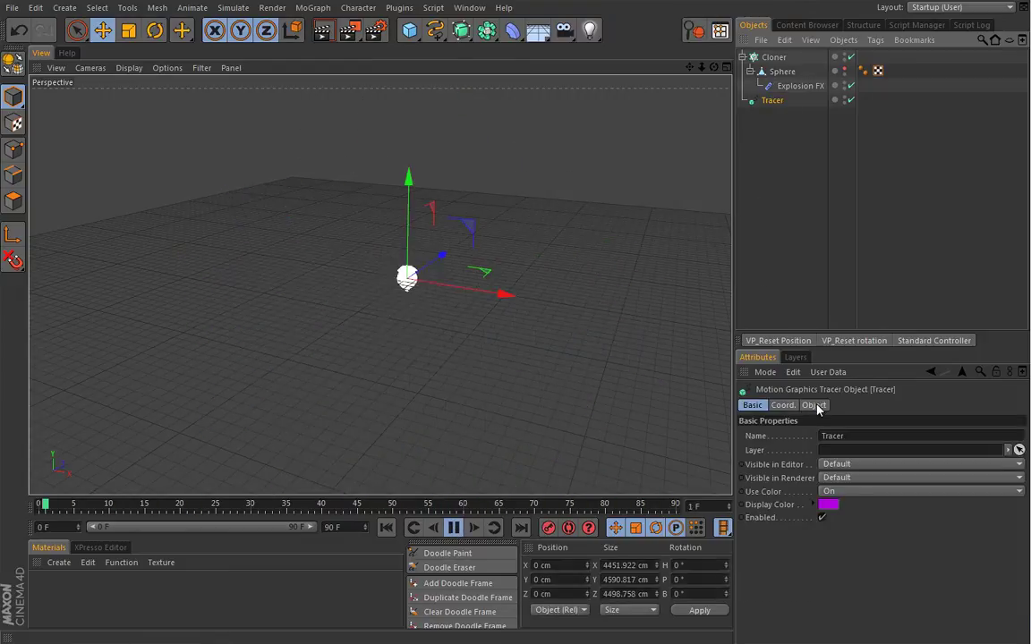
Step: Limit the Tracer's trails From End and reduce the Amount from 10 to 5
left_click(813, 405)
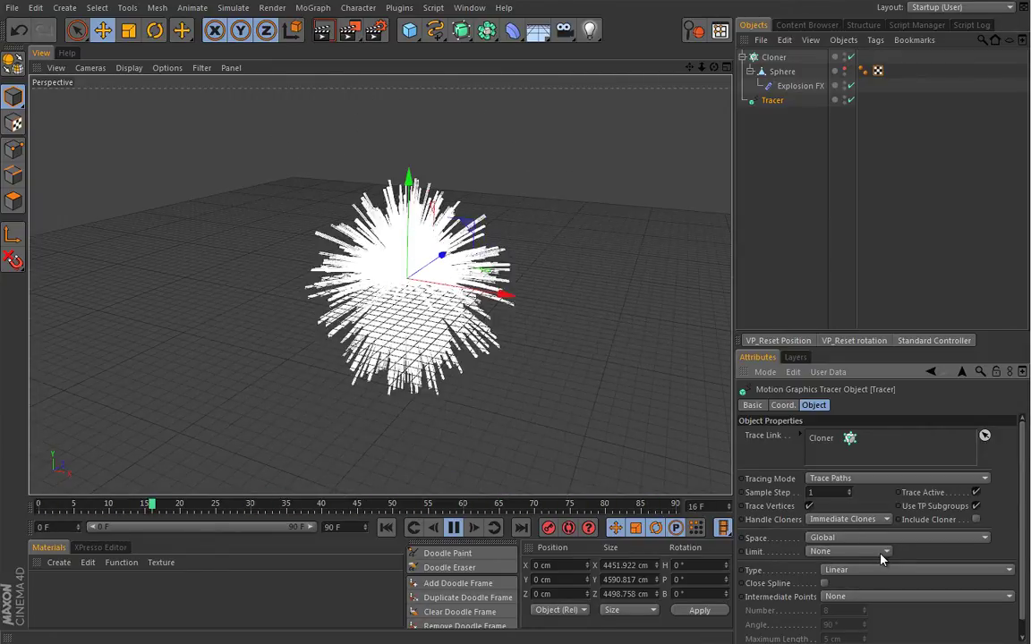
left_click(882, 551)
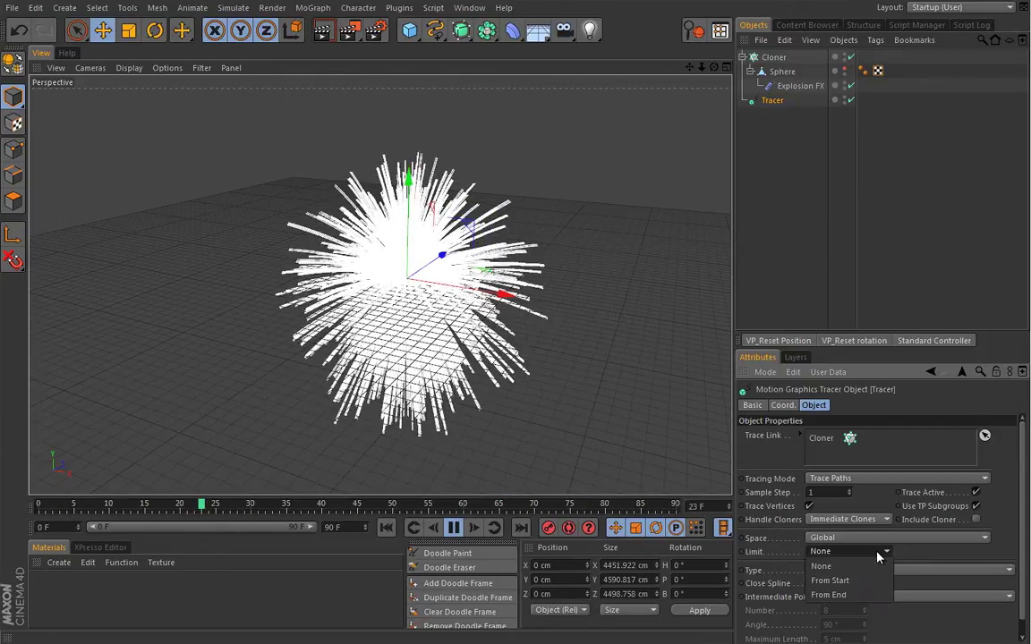
left_click(841, 595)
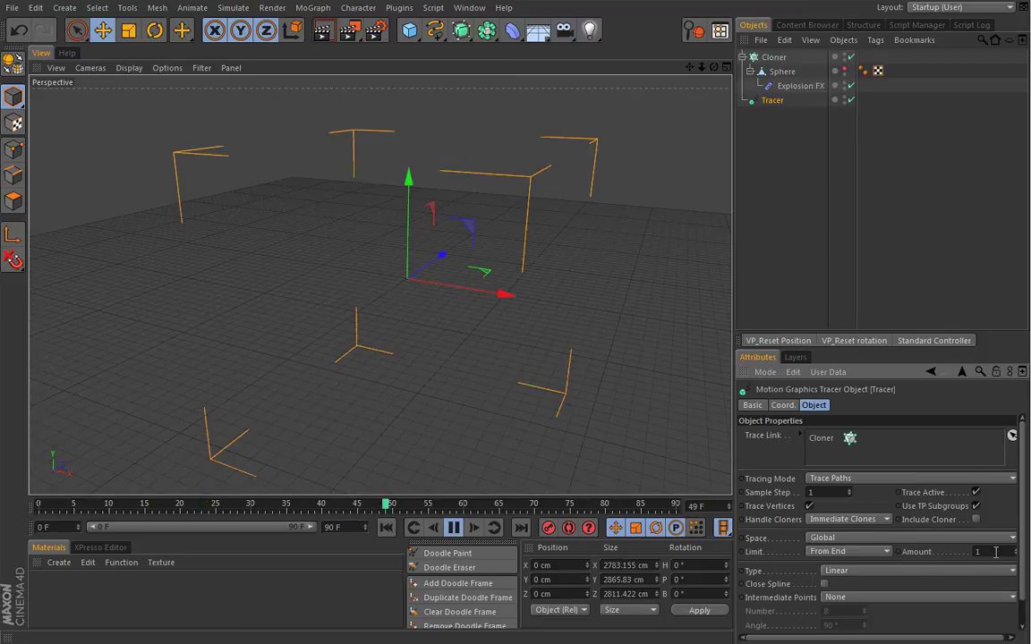
key("Return")
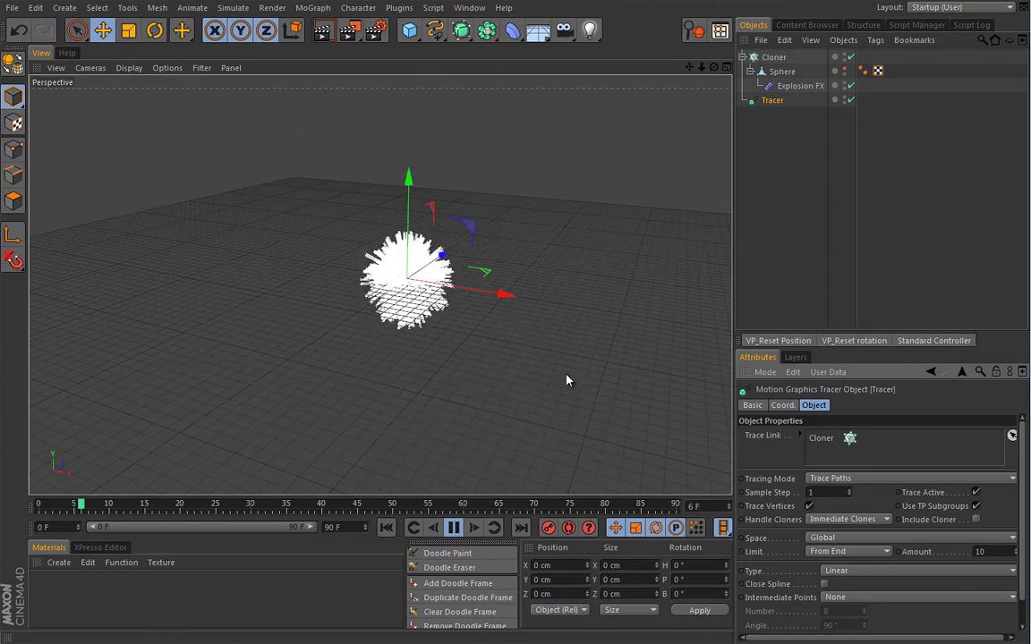
type("5")
key("Return")
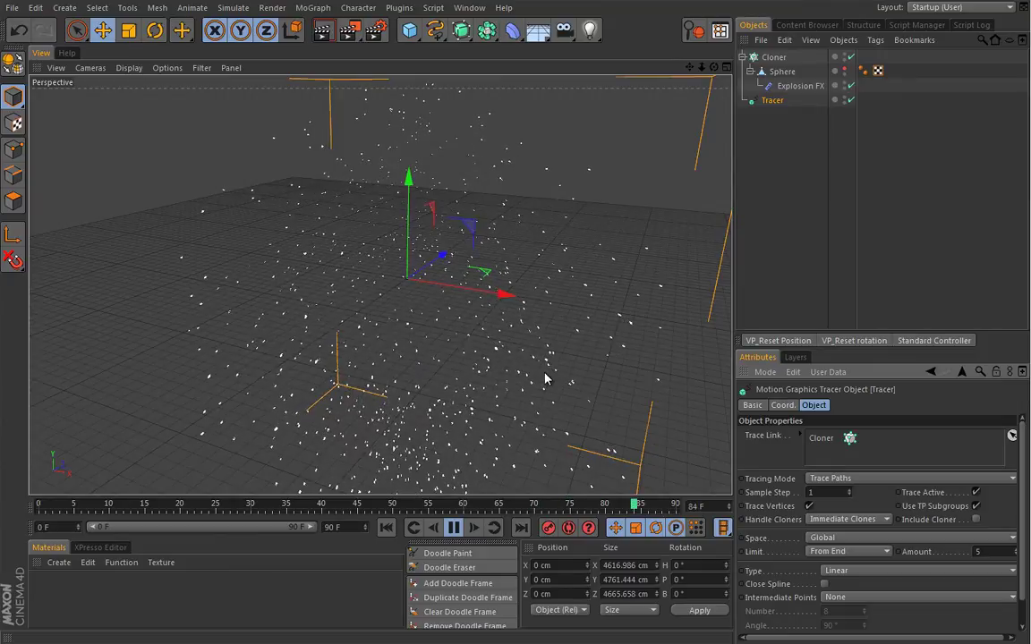
Step: Pause playback, rewind to frame 0, and deselect the Tracer
left_click(454, 527)
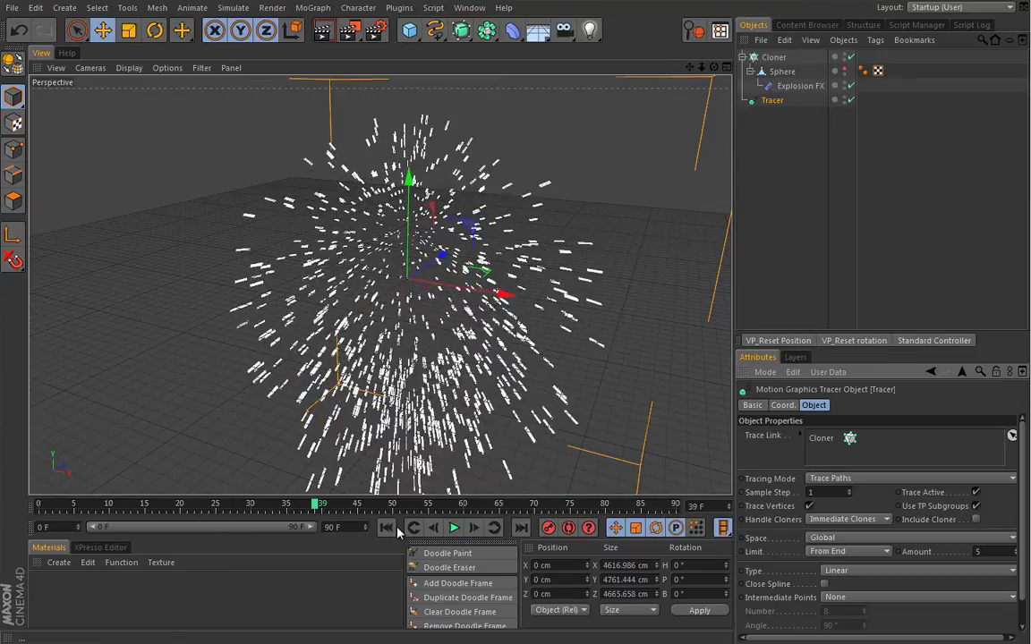
left_click(390, 528)
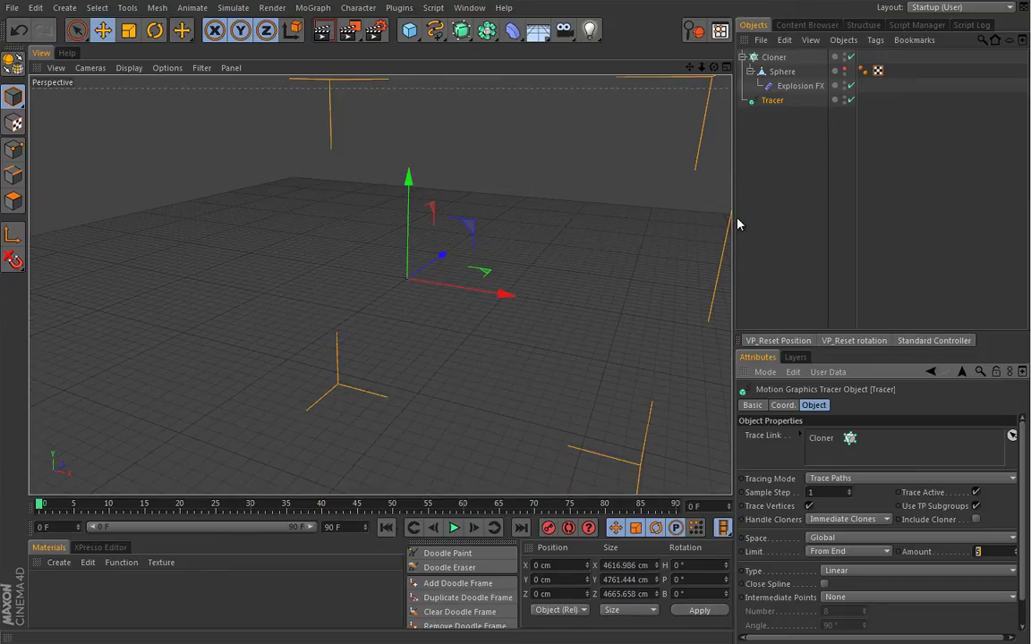
left_click(787, 173)
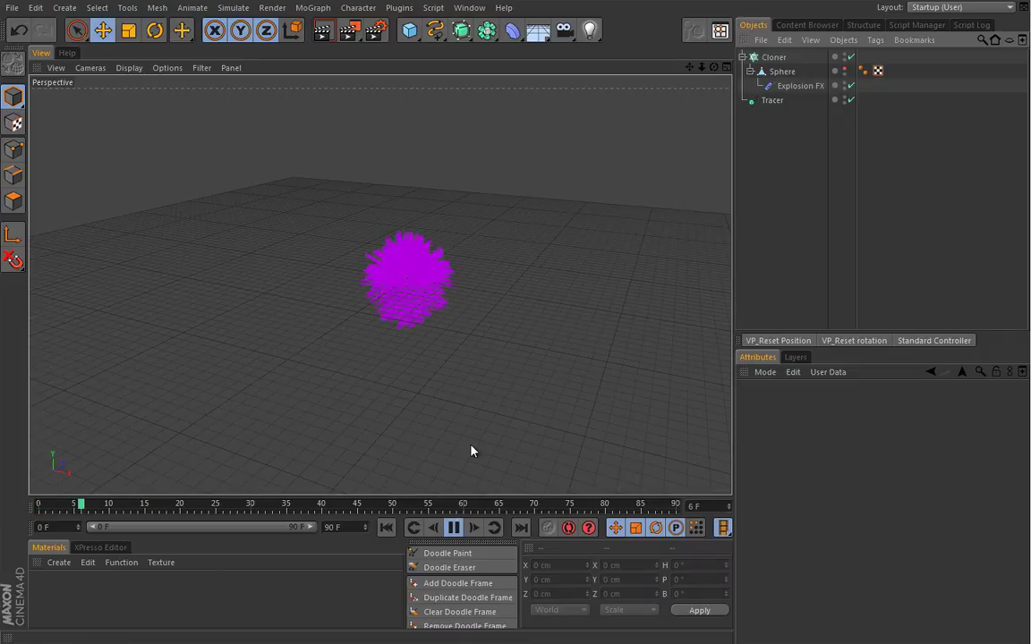
left_click_drag(423, 389, 389, 338, "alt")
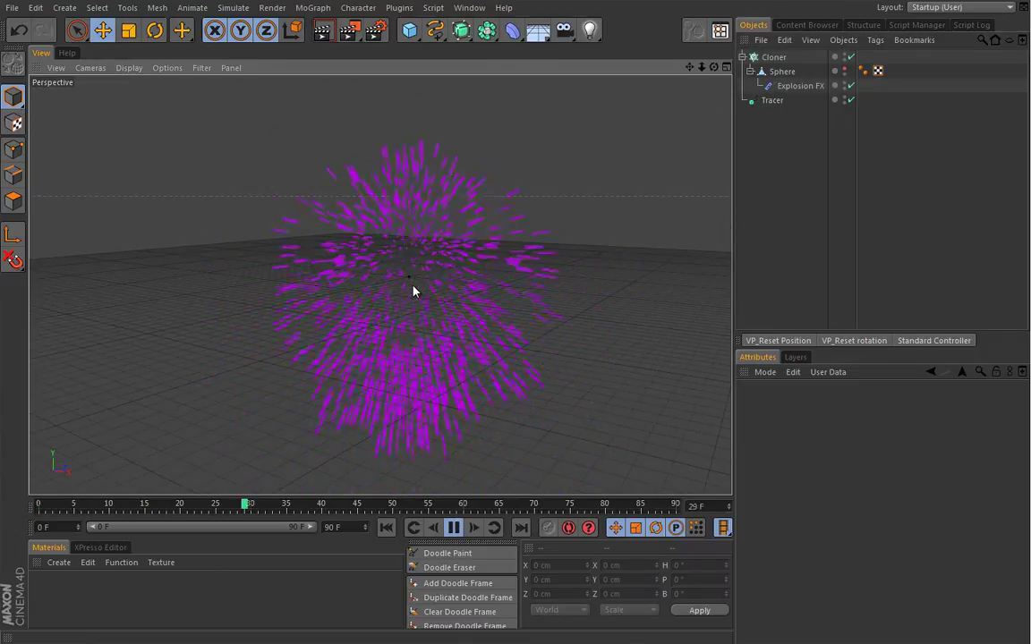
left_click_drag(410, 295, 405, 330, "alt")
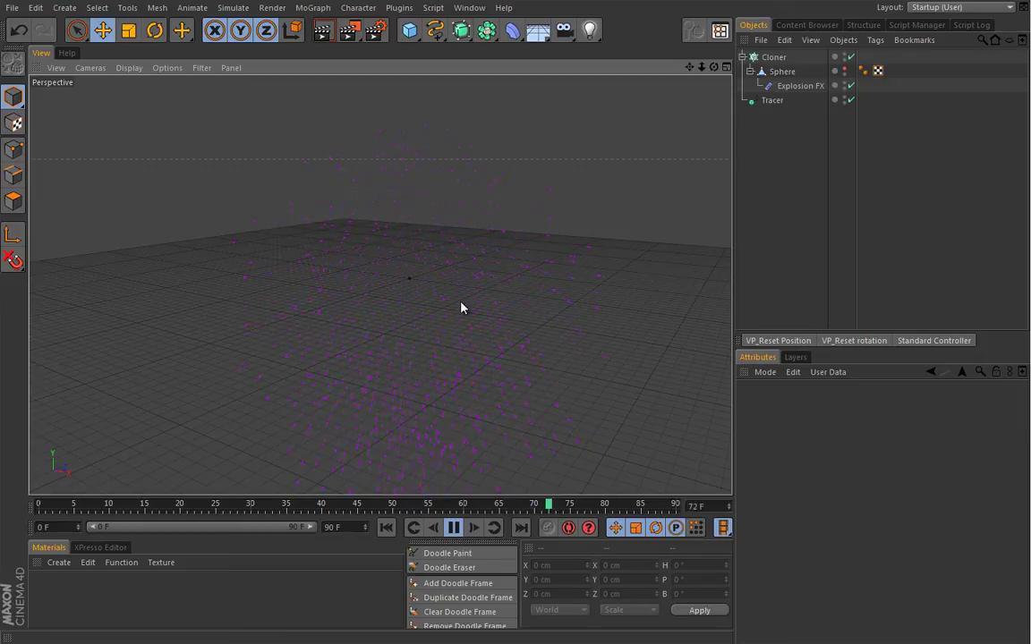
left_click(454, 527)
left_click(386, 527)
left_click_drag(414, 302, 420, 342, "alt")
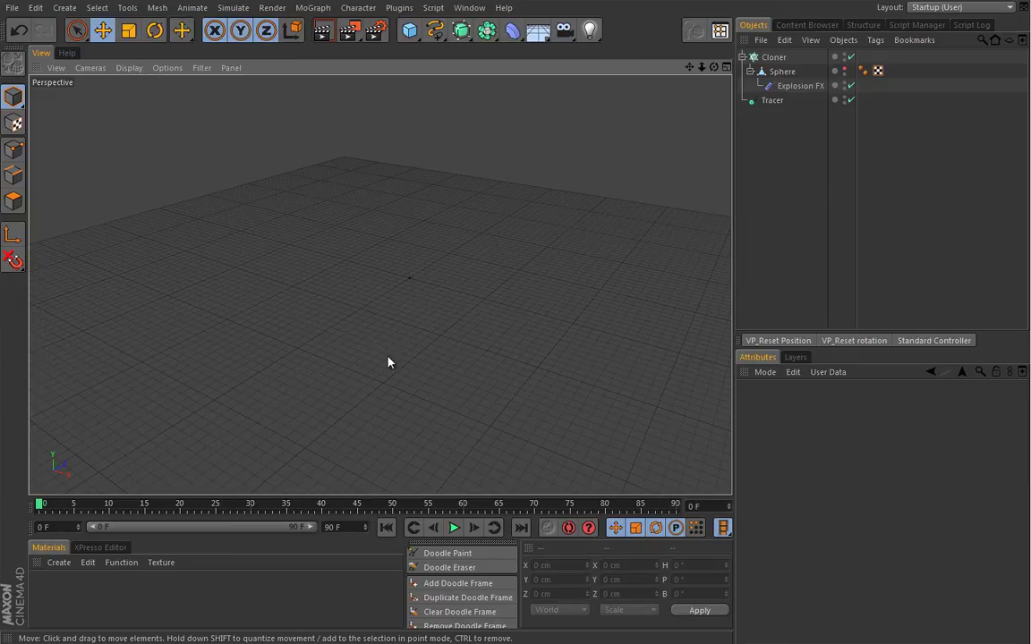
Step: Add a particle Emitter from Simulate > Particles and play the animation
left_click(225, 11)
mouse_move(238, 68)
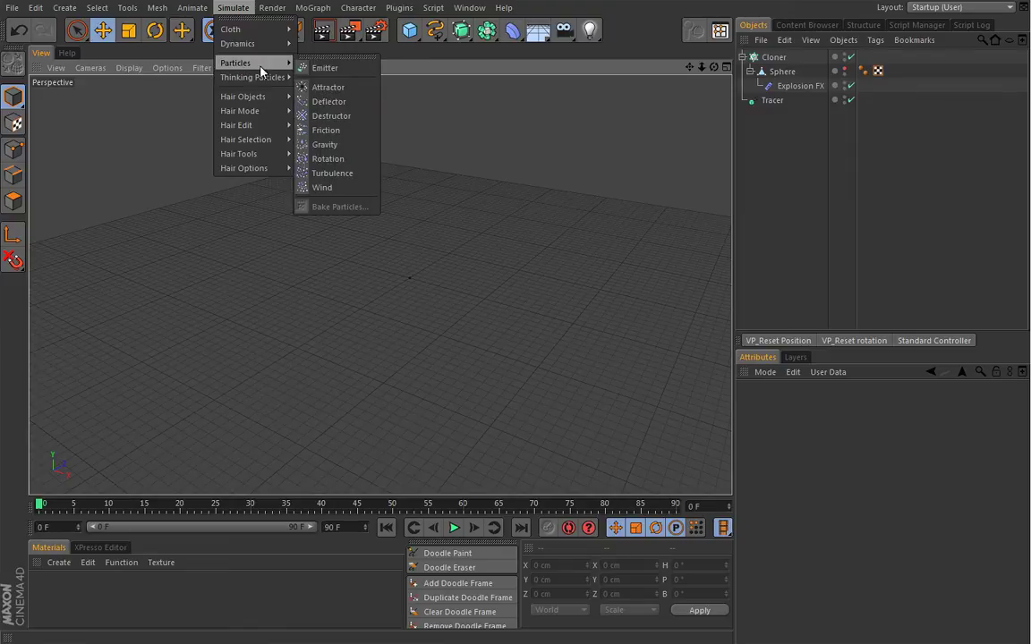
left_click(322, 68)
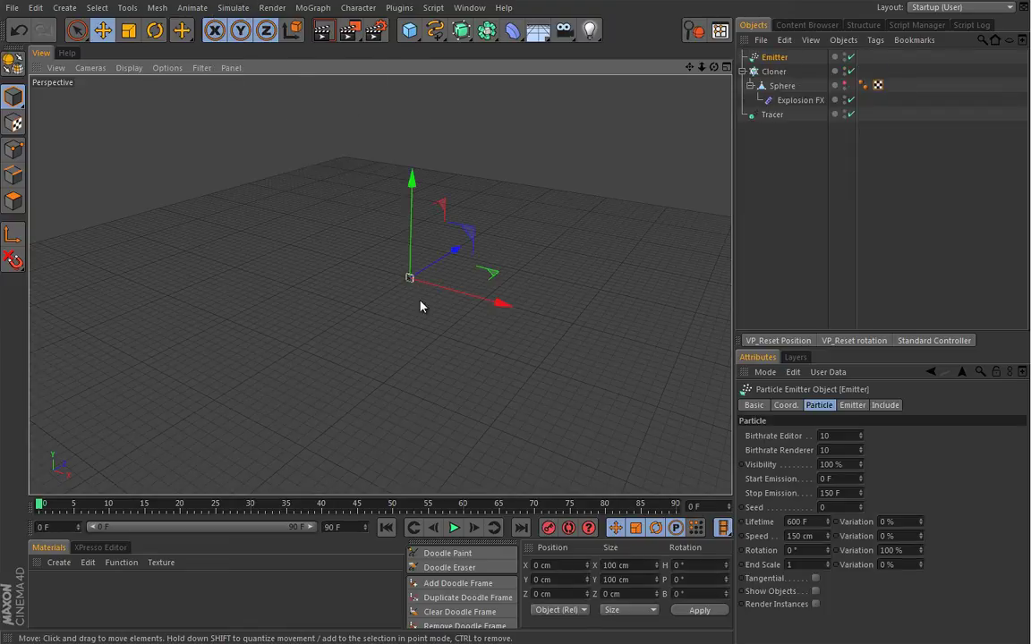
left_click(453, 527)
Step: Disable the Cloner and Tracer so only the emitter's particles show
left_click(850, 72)
left_click(849, 114)
left_click_drag(407, 301, 390, 275, "alt")
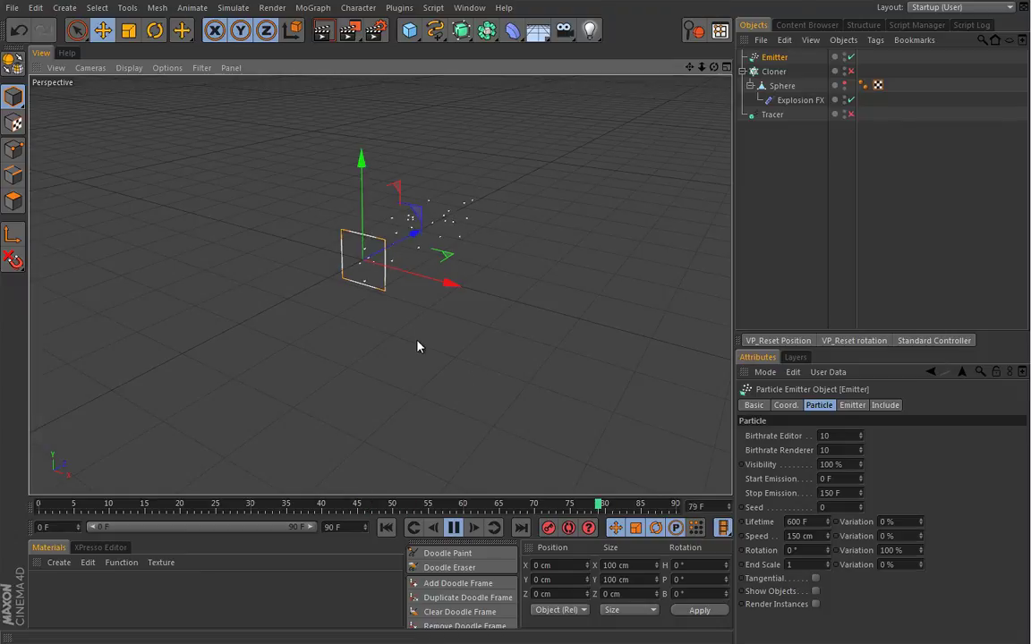
Step: Rotate the emitter to −90° pitch and scale it down to 50 × 50 cm
key("r")
left_click_drag(373, 203, 410, 175)
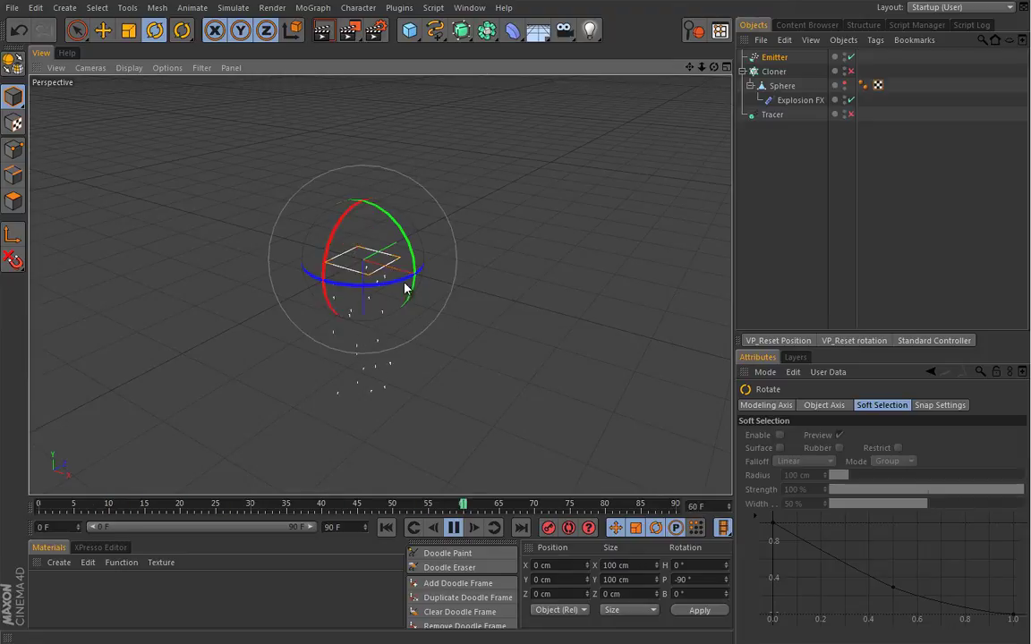
key("t")
left_click_drag(581, 255, 293, 342)
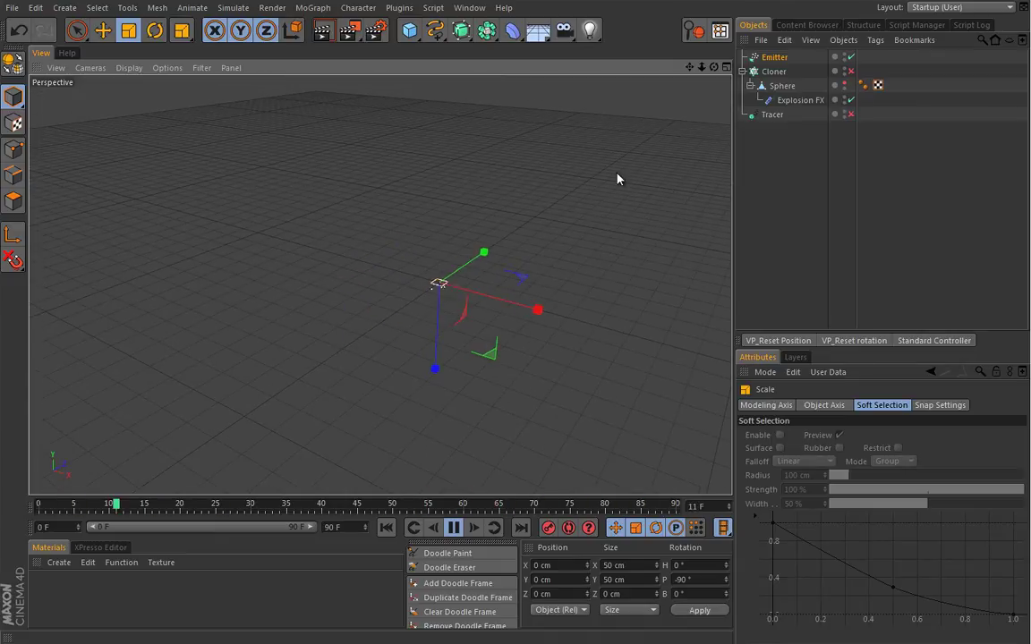
left_click(774, 58)
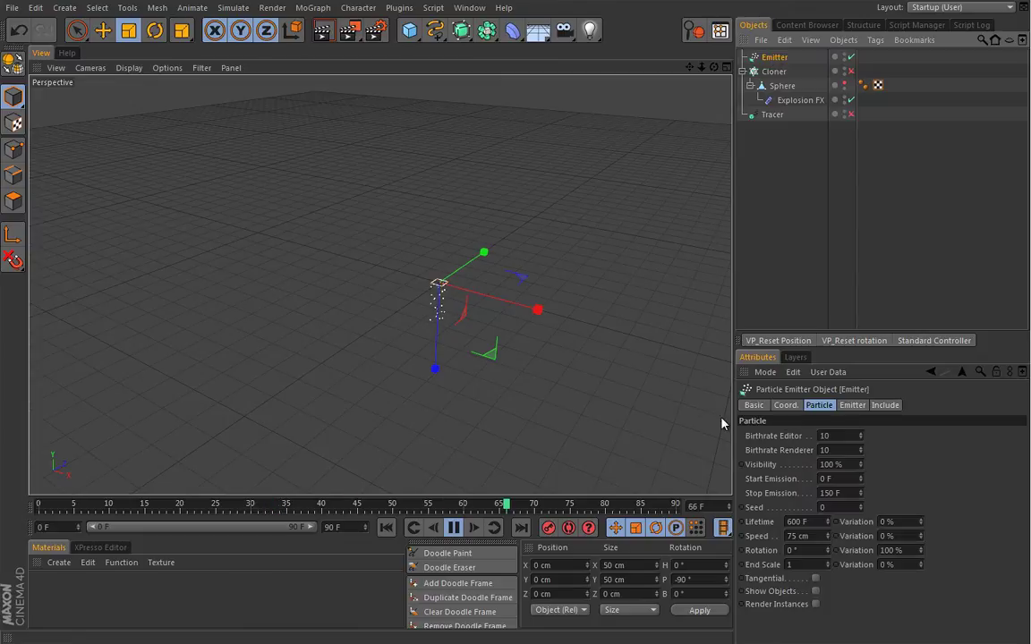
Step: Set the Emitter's Birthrate Editor to 1000 and rewind to frame 0
double_click(835, 435)
type("500")
key("Return")
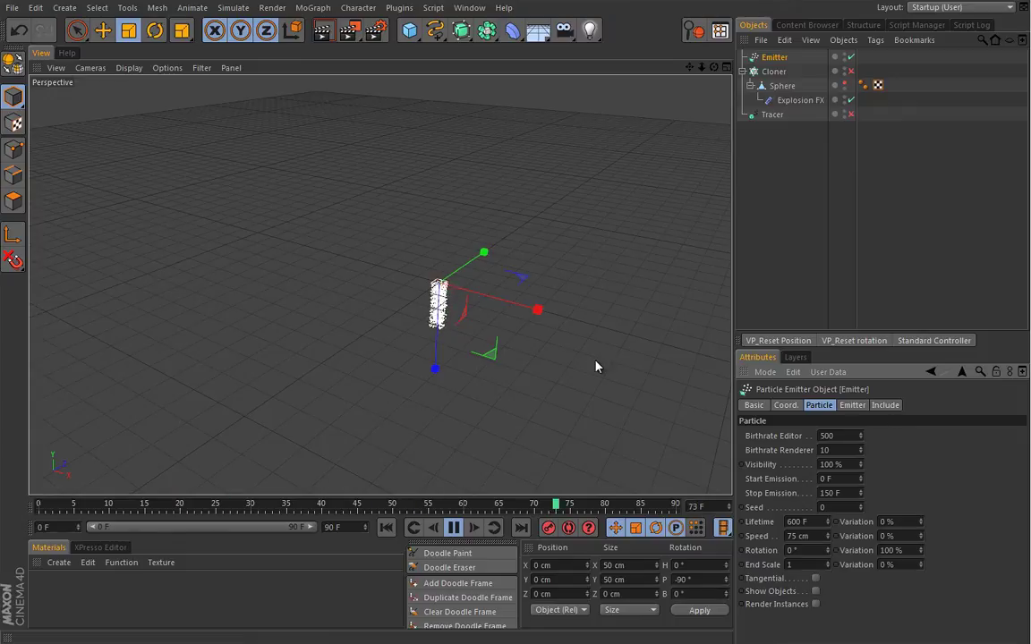
double_click(849, 436)
type("1000")
key("Return")
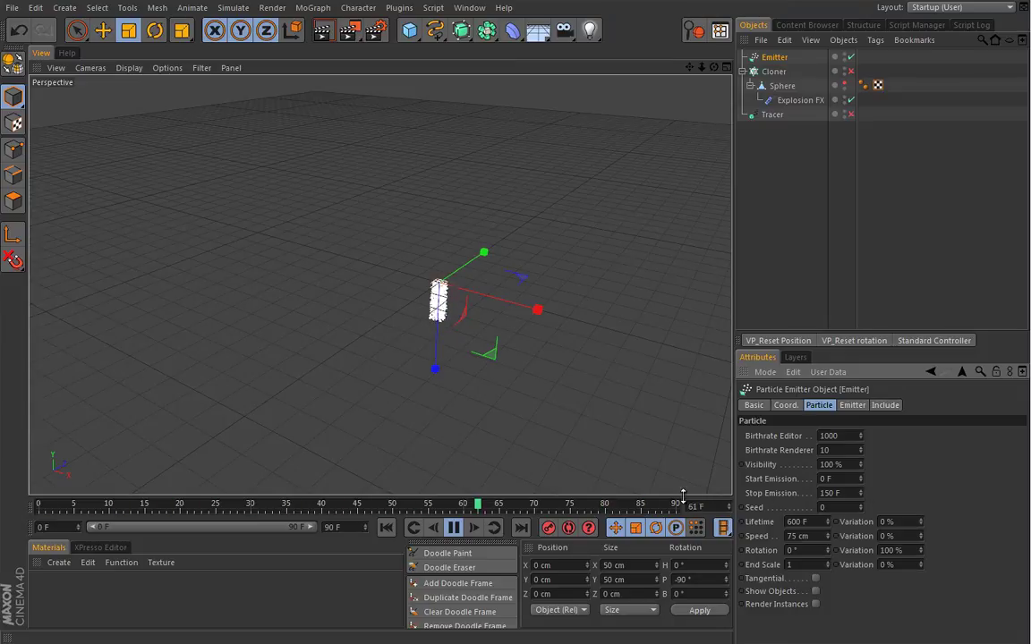
left_click(454, 528)
left_click(386, 528)
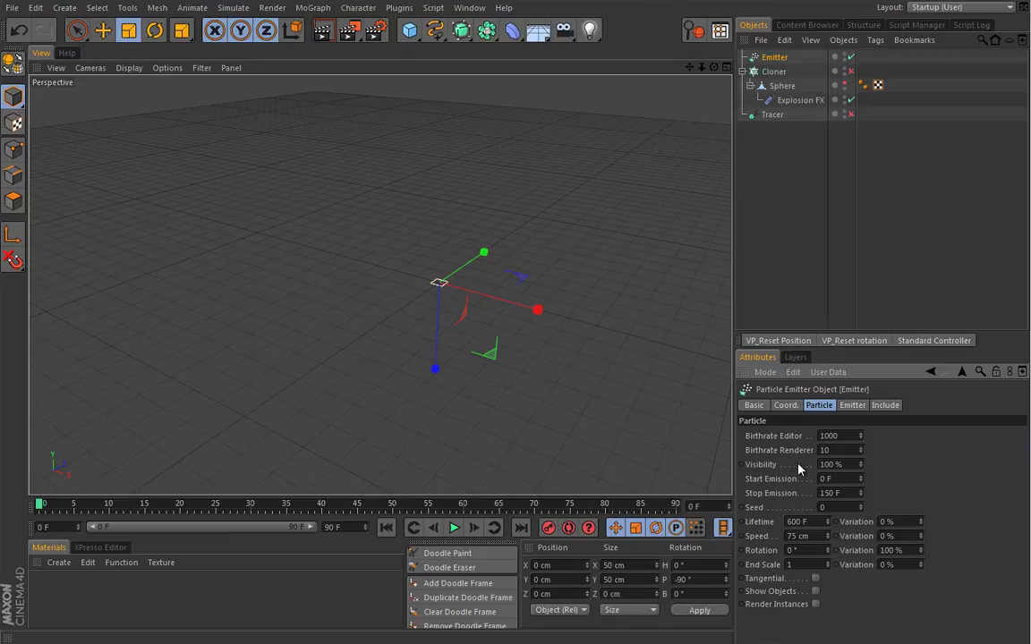
Step: Set Stop Emission to 20 F and particle Lifetime to 20 F
type("0")
key("Return")
double_click(818, 521)
type("20")
key("Return")
Step: Raise the particle Speed to 1000 cm, previewing the emission along the way
left_click(453, 528)
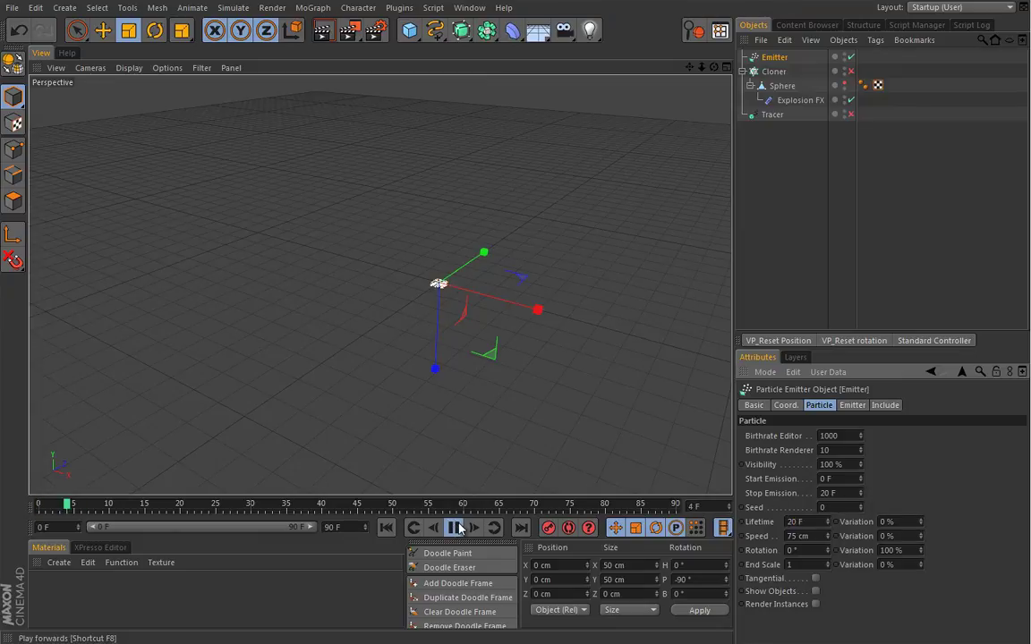
left_click(454, 528)
left_click(386, 528)
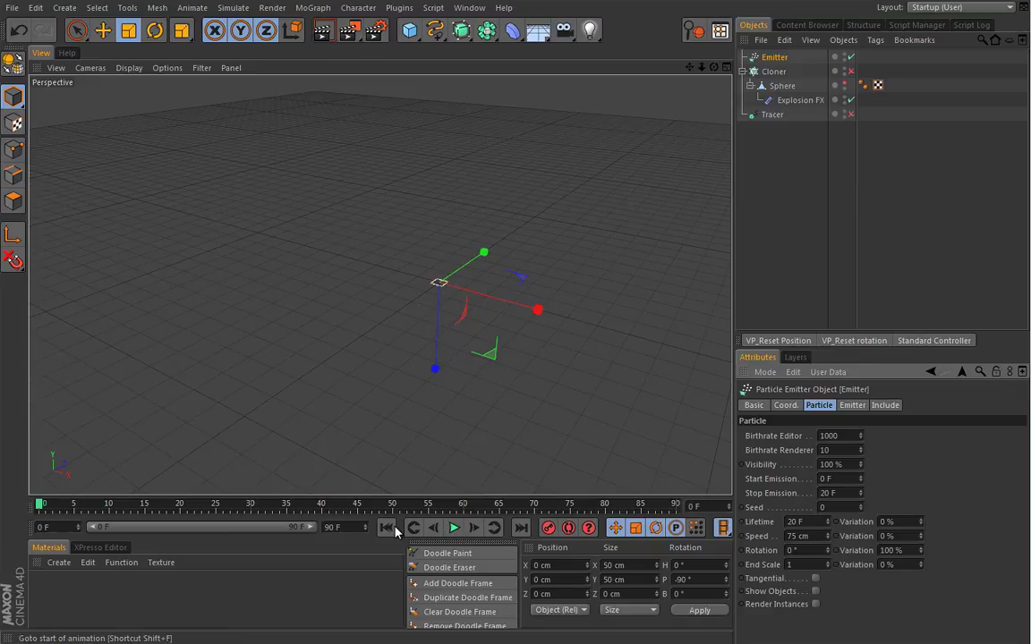
double_click(808, 536)
type("500")
key("Return")
left_click(454, 528)
double_click(805, 536)
type("1000")
key("Return")
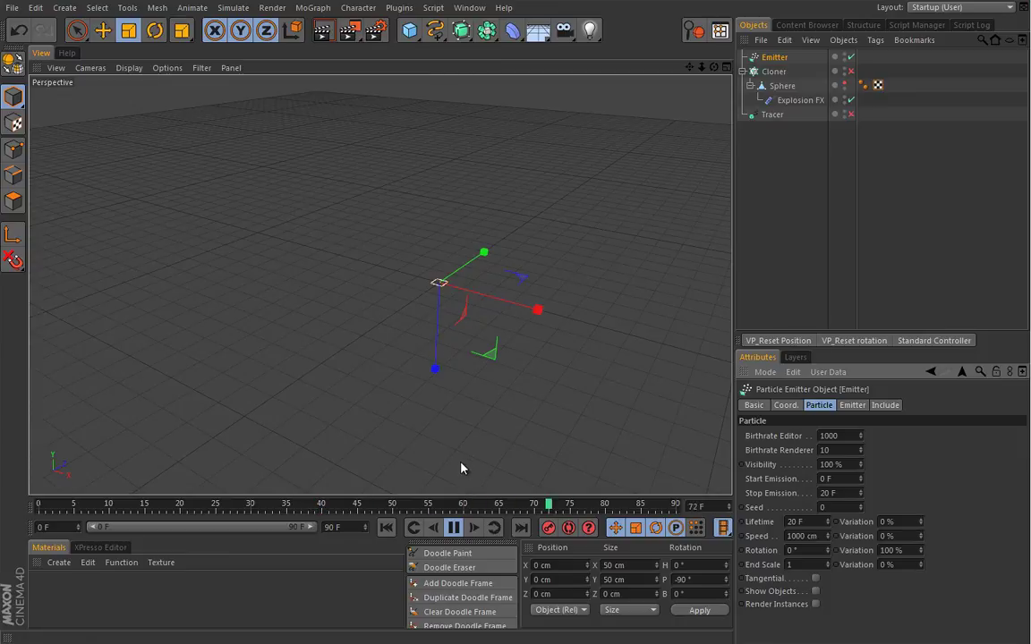
left_click(453, 527)
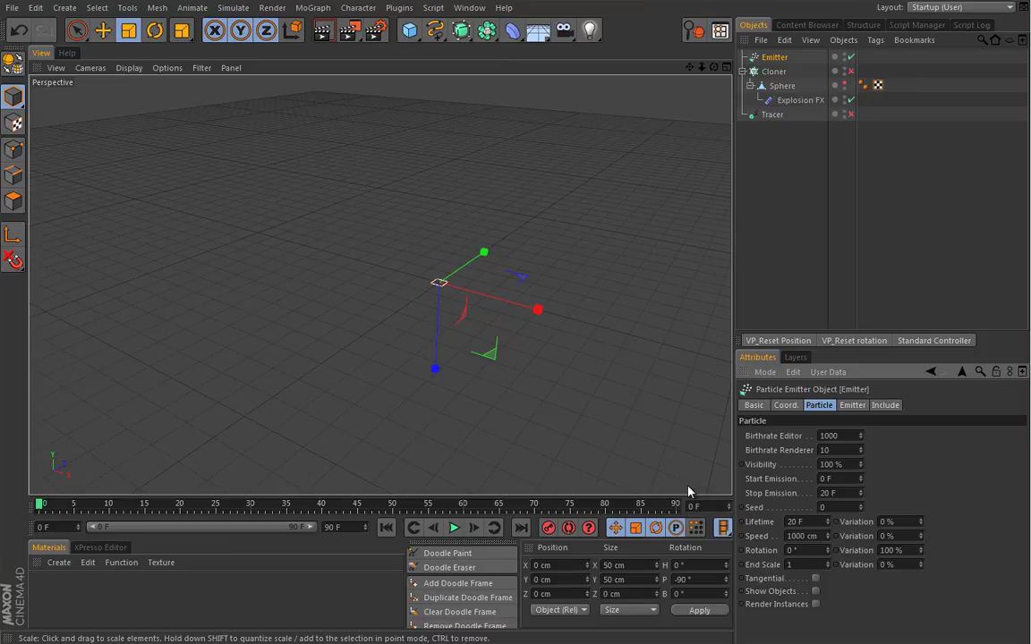
Step: Set Lifetime Variation and Speed Variation to 100%, then play and rewind to frame 0
left_click(914, 521)
key("Tab")
type("100")
left_click(454, 528)
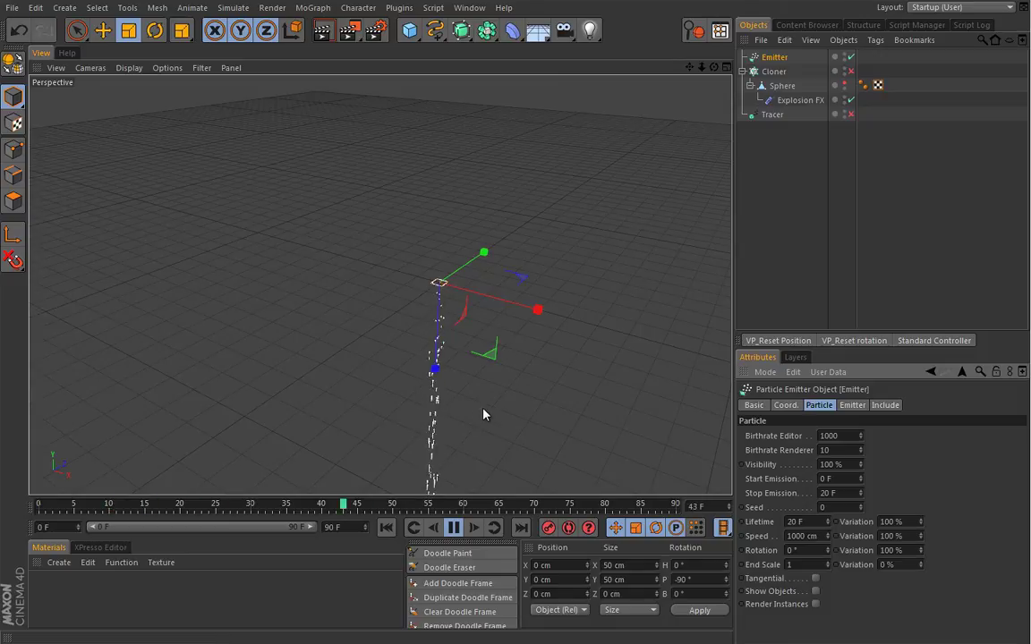
left_click(386, 527)
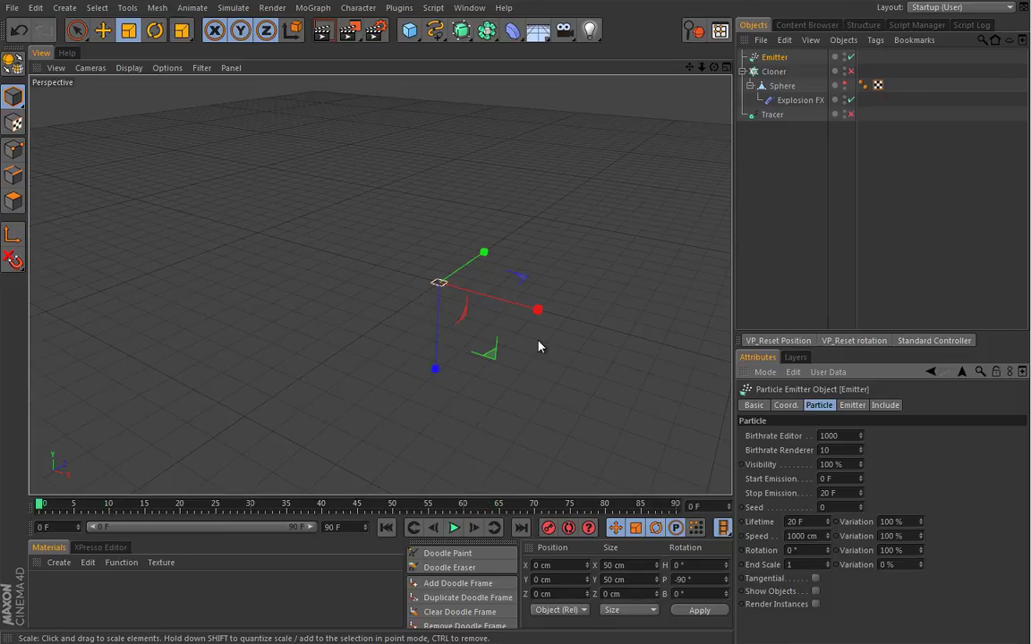
Step: Turn on the emitter's Use Color and set its Display Color to yellow-orange
left_click_drag(538, 346, 524, 327, "alt")
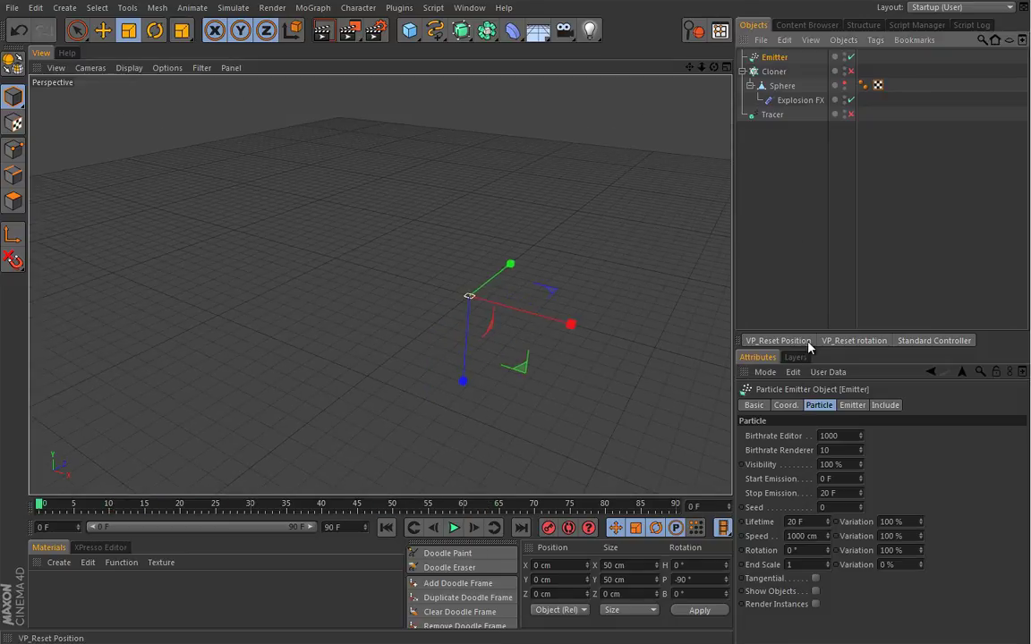
left_click(765, 344)
left_click(837, 491)
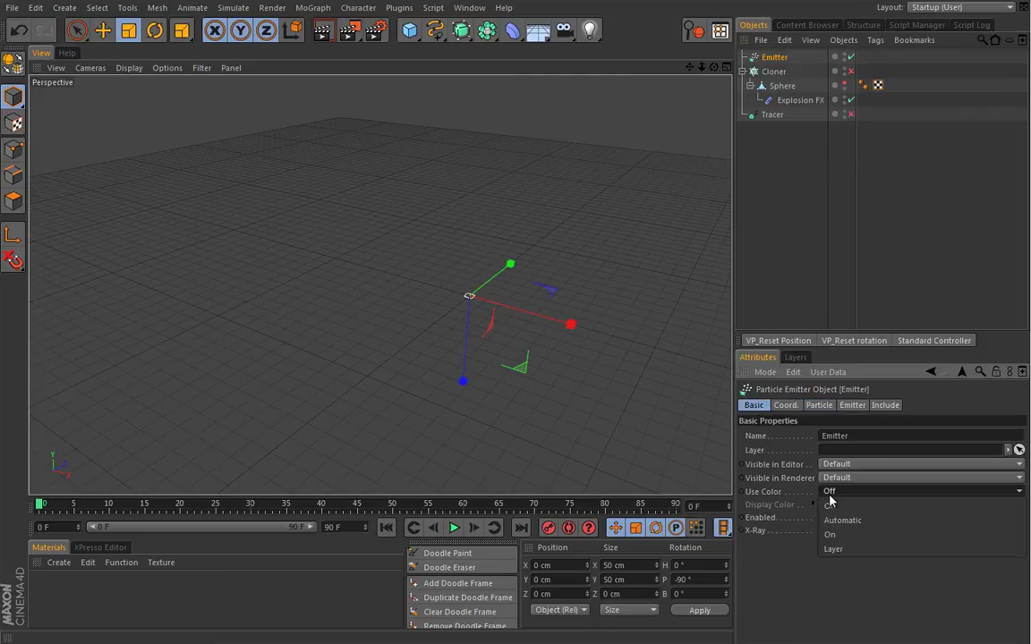
left_click(832, 533)
left_click(826, 505)
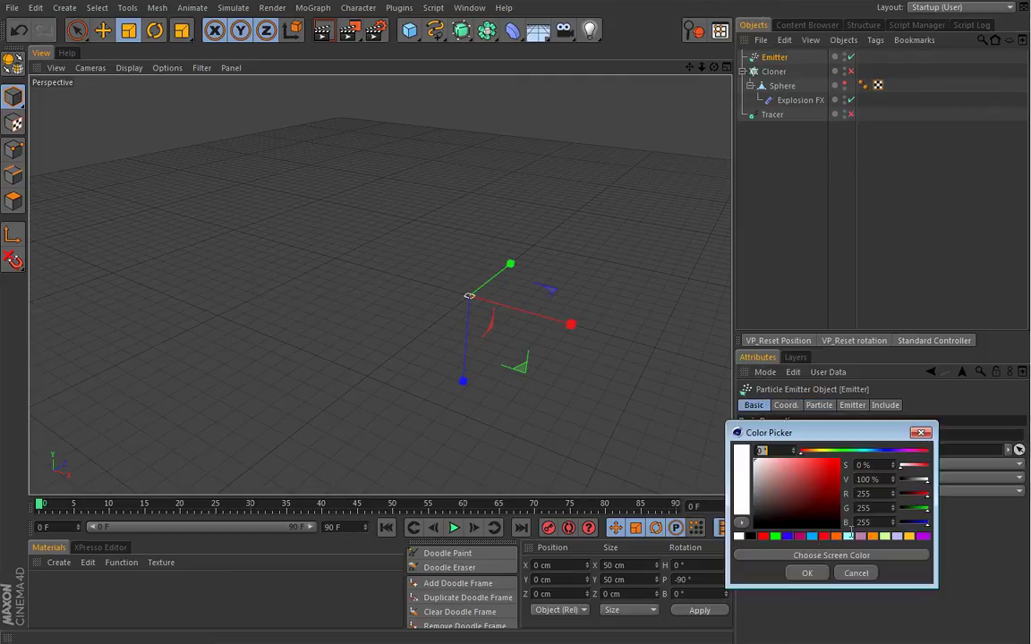
left_click(909, 536)
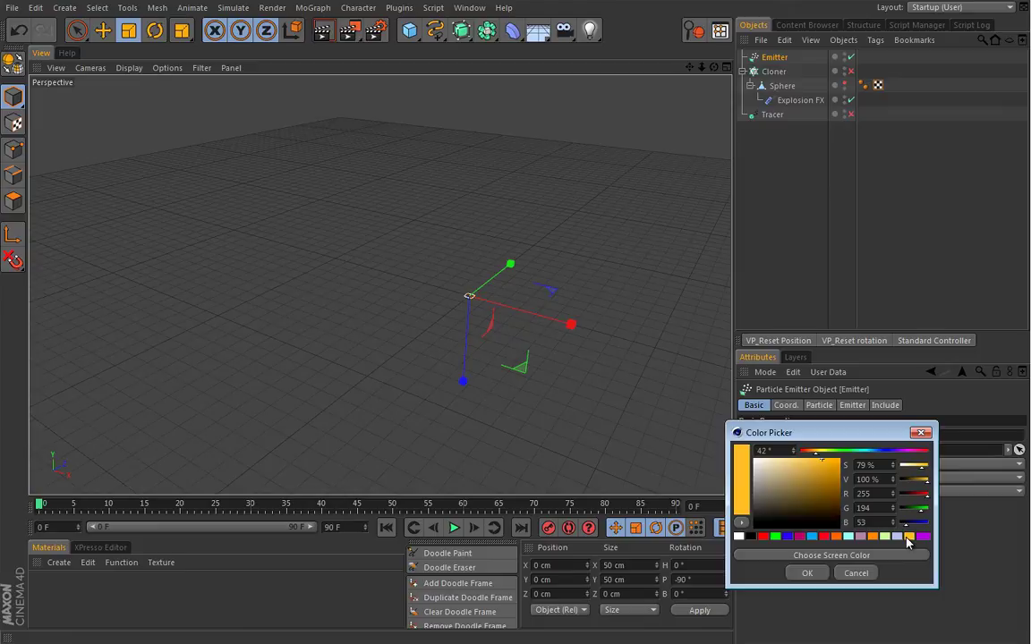
left_click(806, 573)
Step: Play the animation from frame 0 to watch the yellow particles stream down
left_click(452, 527)
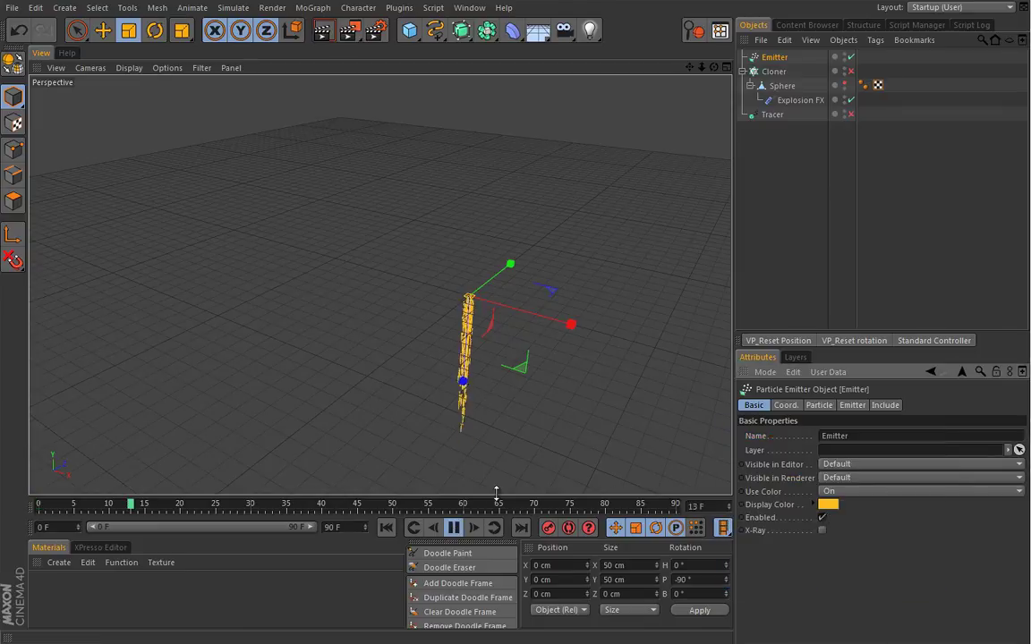
left_click(452, 527)
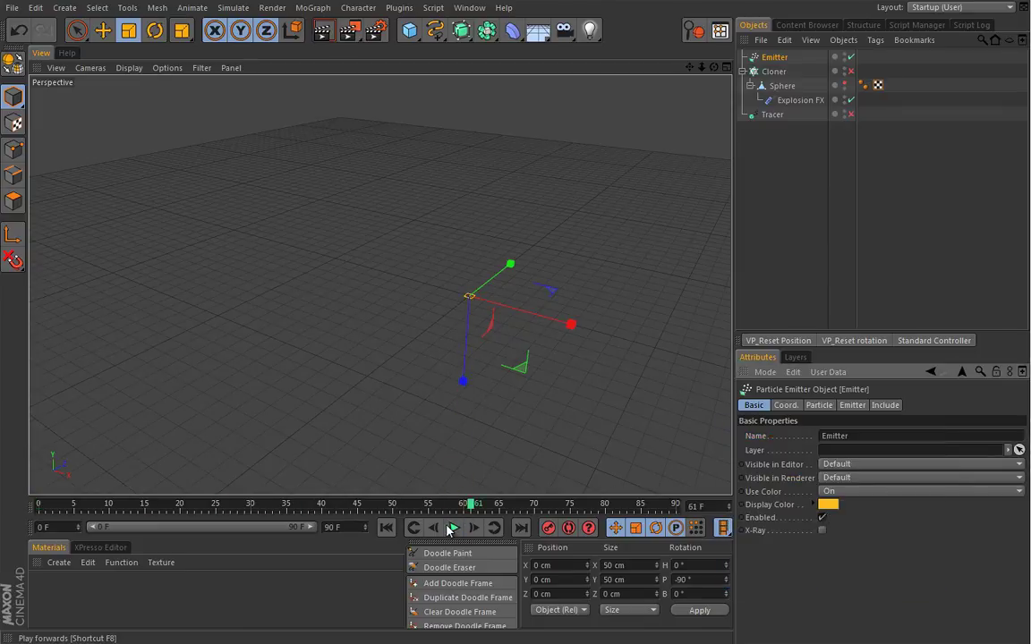
left_click(386, 527)
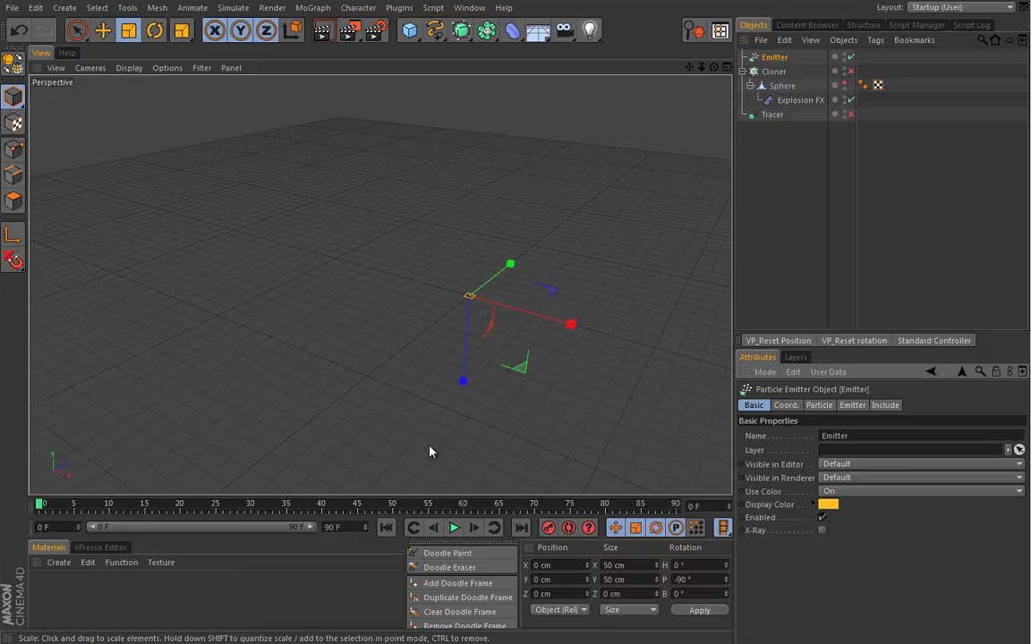
left_click(452, 527)
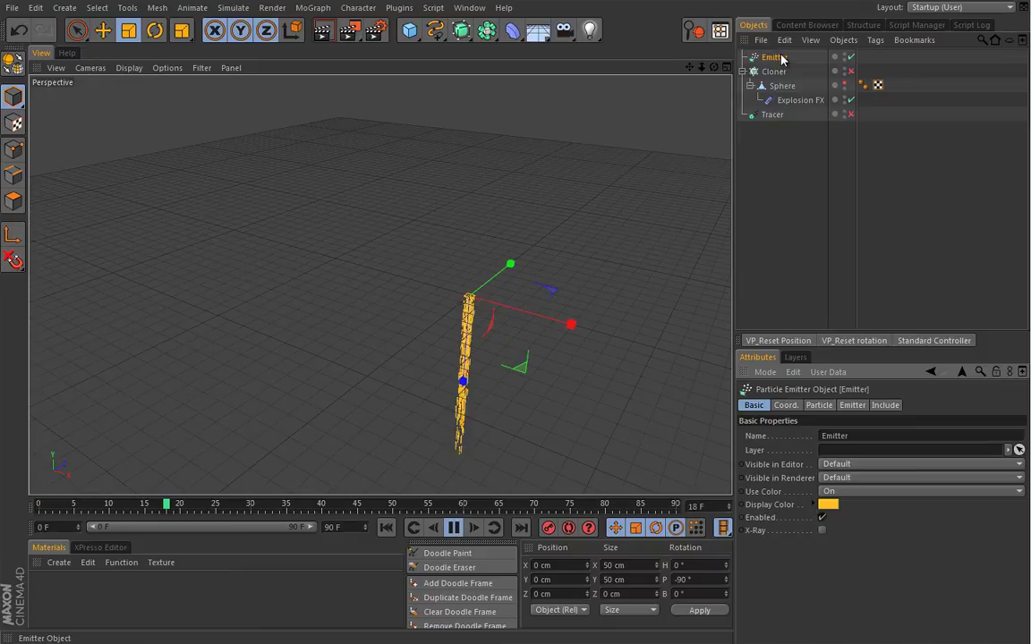
Step: Add a Turbulence modifier and set the Emitter's Include tab mode to Include
left_click(231, 8)
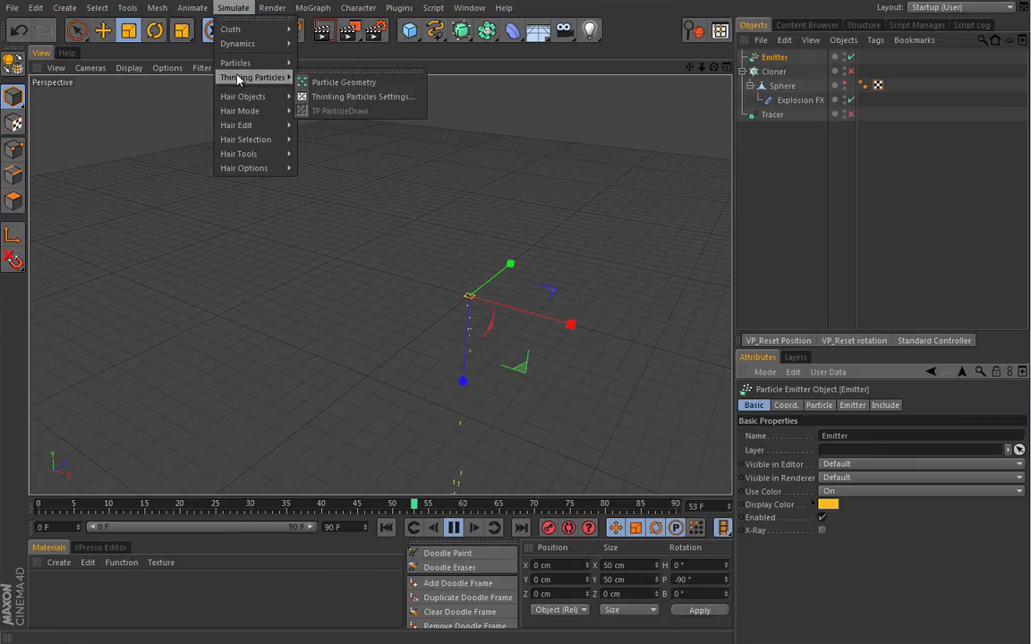
mouse_move(244, 69)
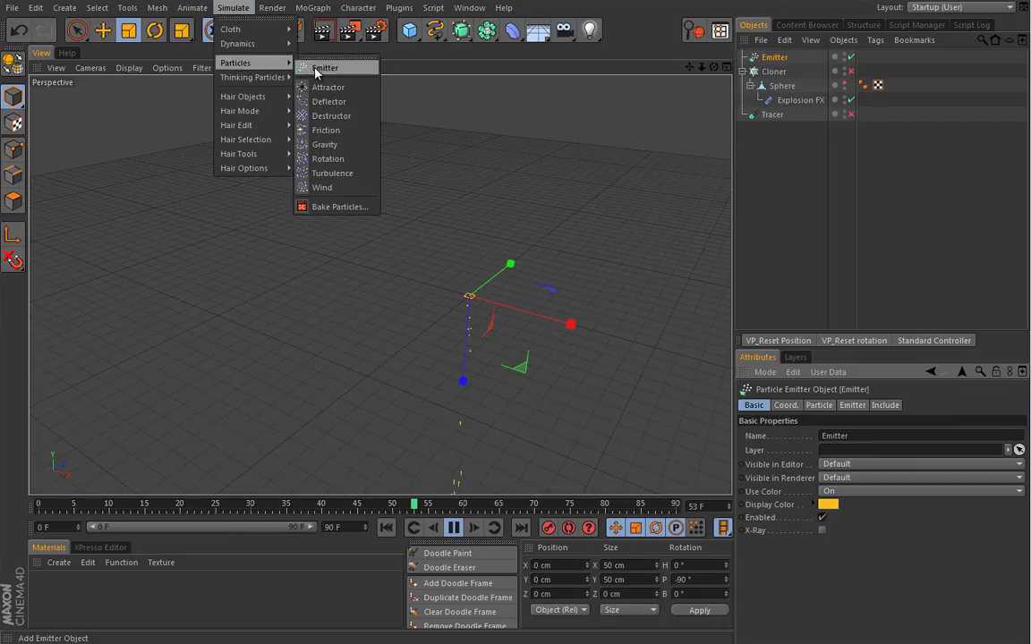
left_click(324, 172)
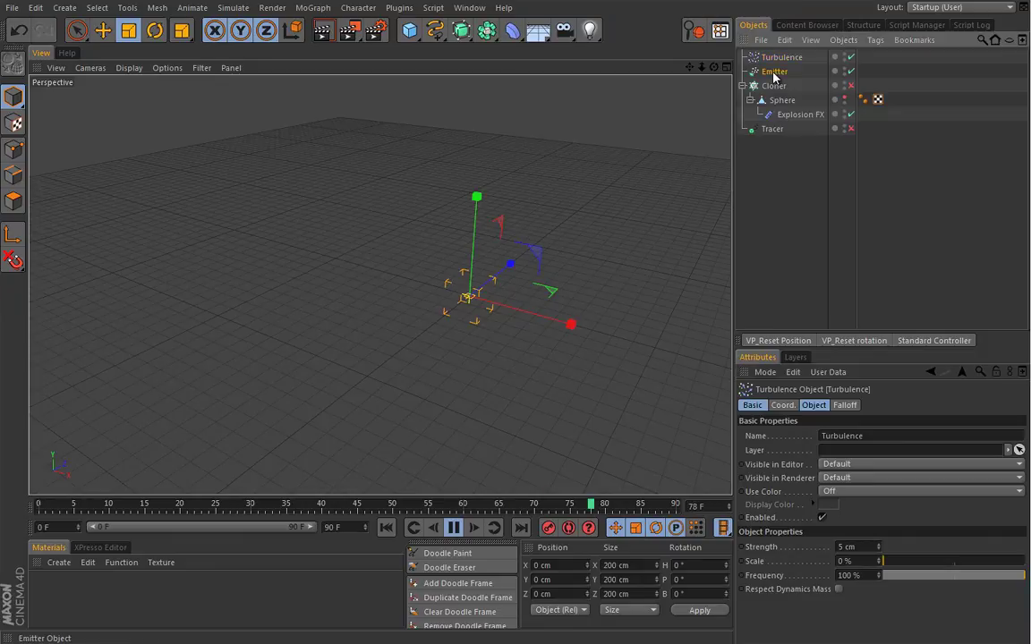
left_click(774, 73)
left_click(852, 406)
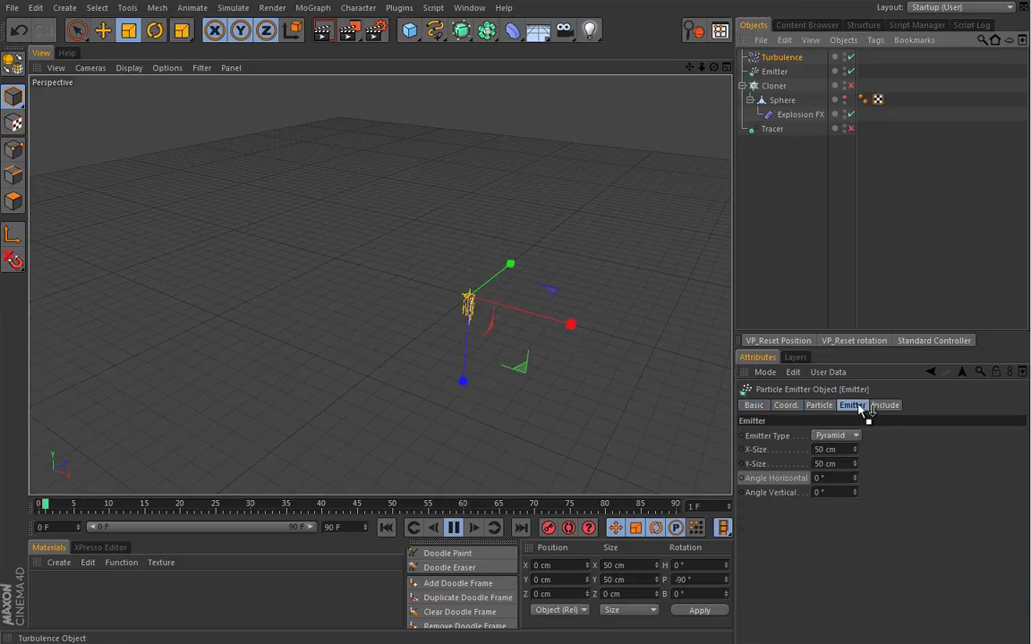
left_click(884, 407)
left_click(819, 434)
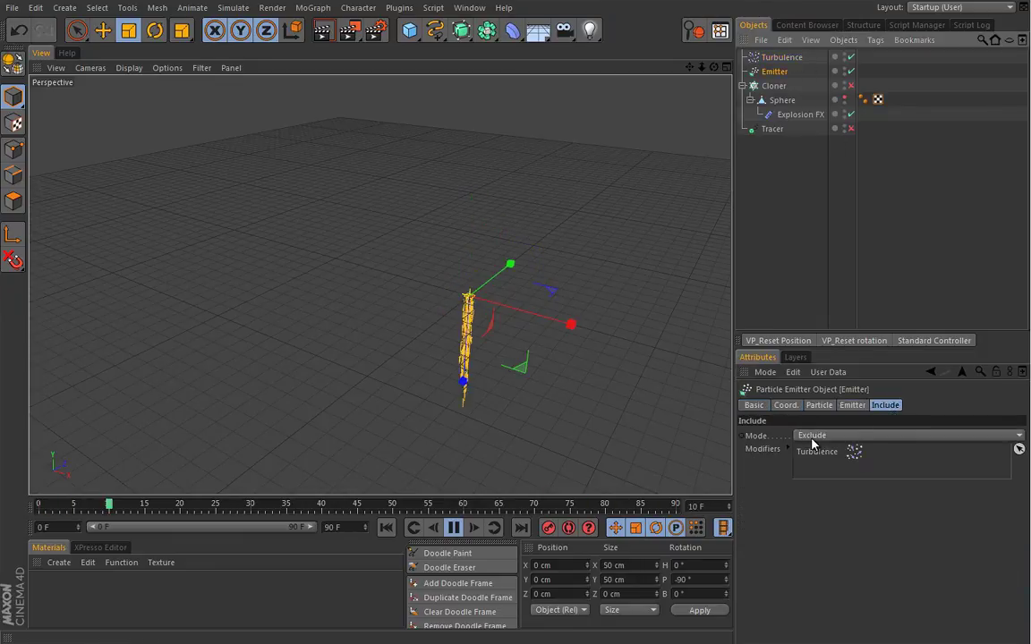
left_click(814, 450)
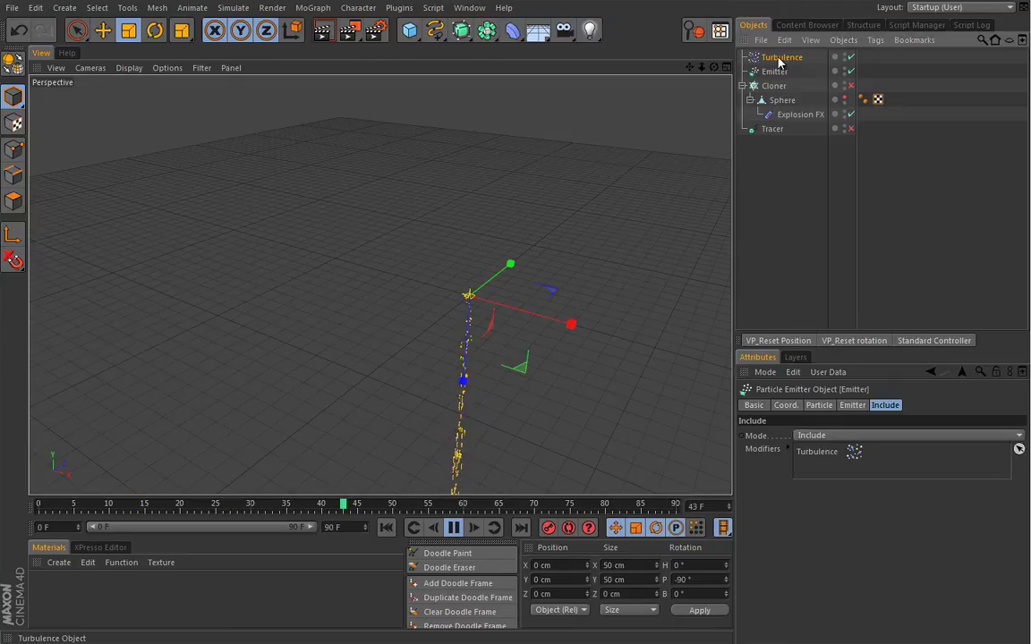
Step: Set Turbulence Strength to 100 cm, preview the wobbling stream, and rewind to frame 0
left_click(781, 58)
left_click_drag(877, 435, 881, 403)
double_click(854, 435)
type("50")
key("Return")
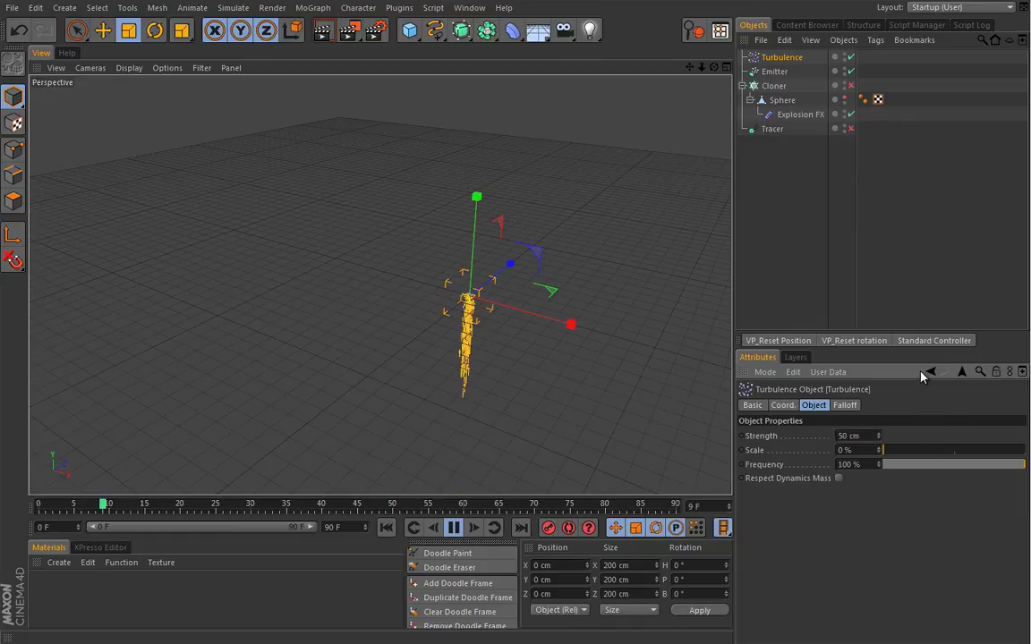
type("100")
key("Return")
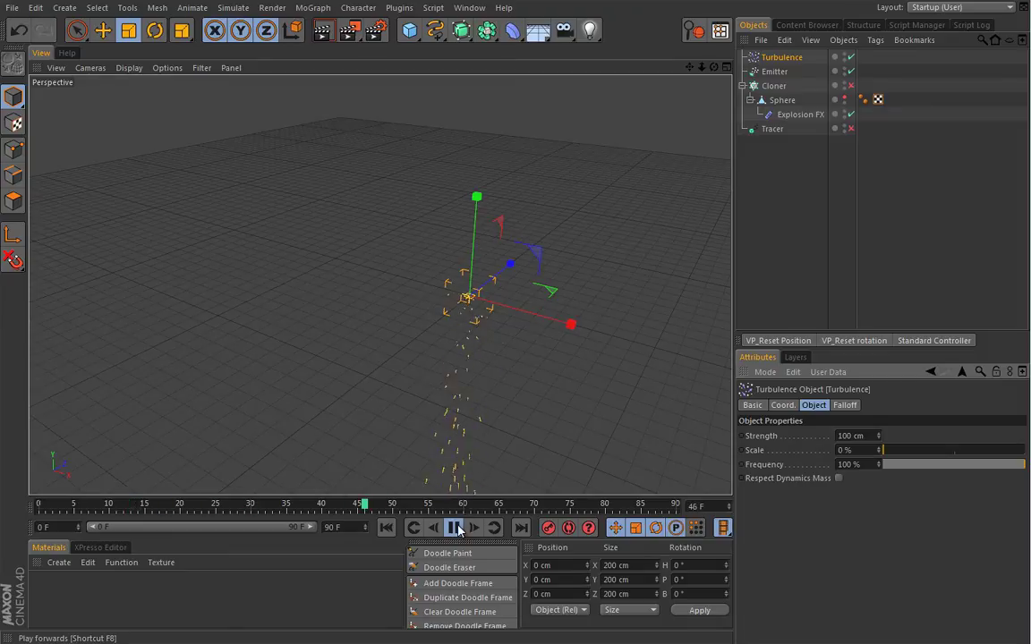
left_click_drag(460, 403, 462, 436, "alt")
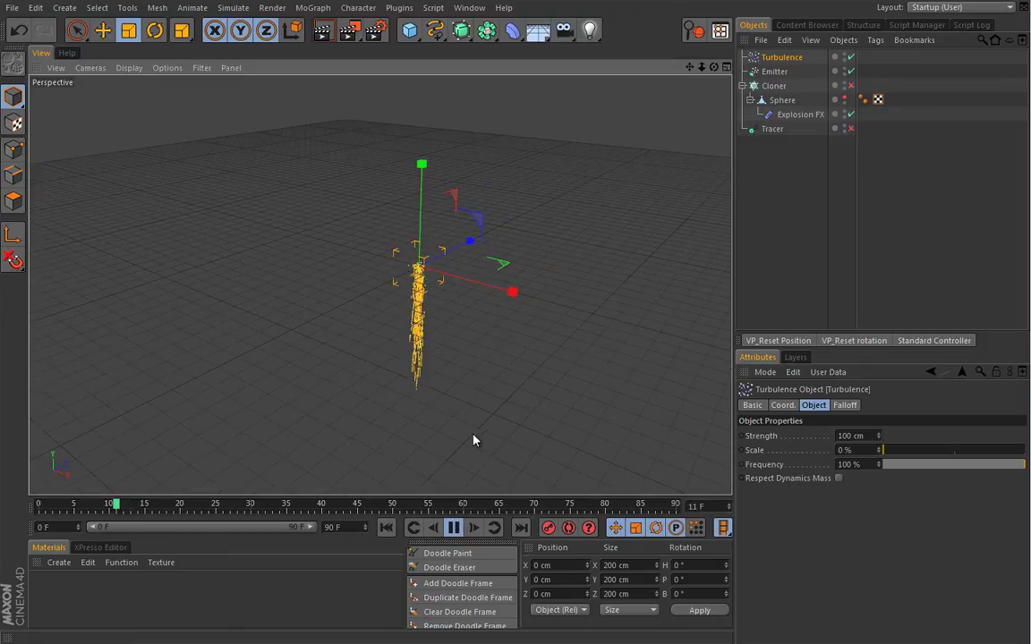
left_click(454, 528)
left_click(385, 528)
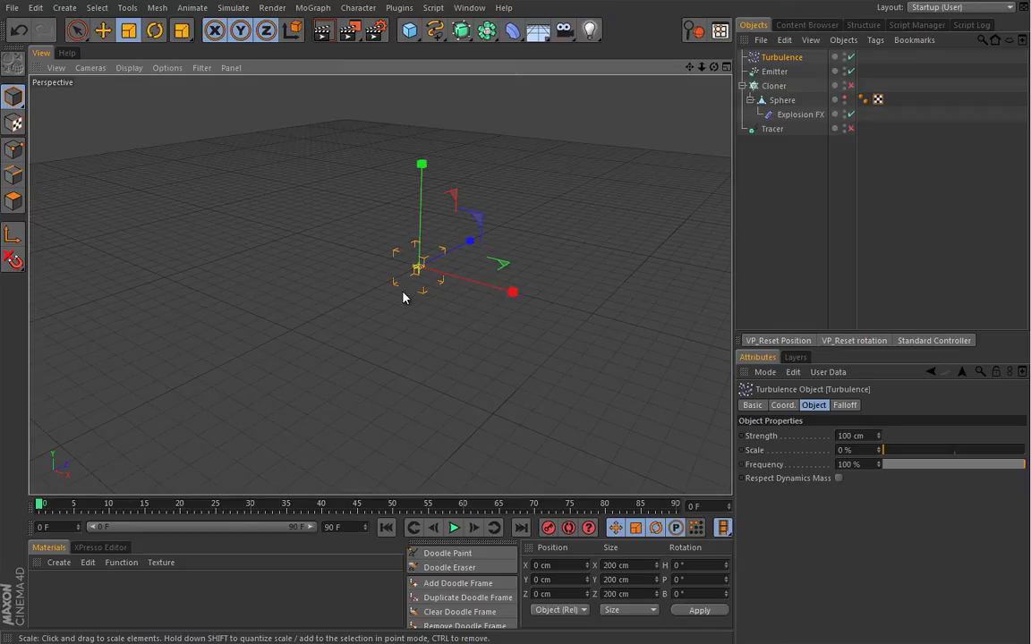
Step: Turn the Cloner back on, replay the purple burst, then rewind to frame 0
left_click(850, 85)
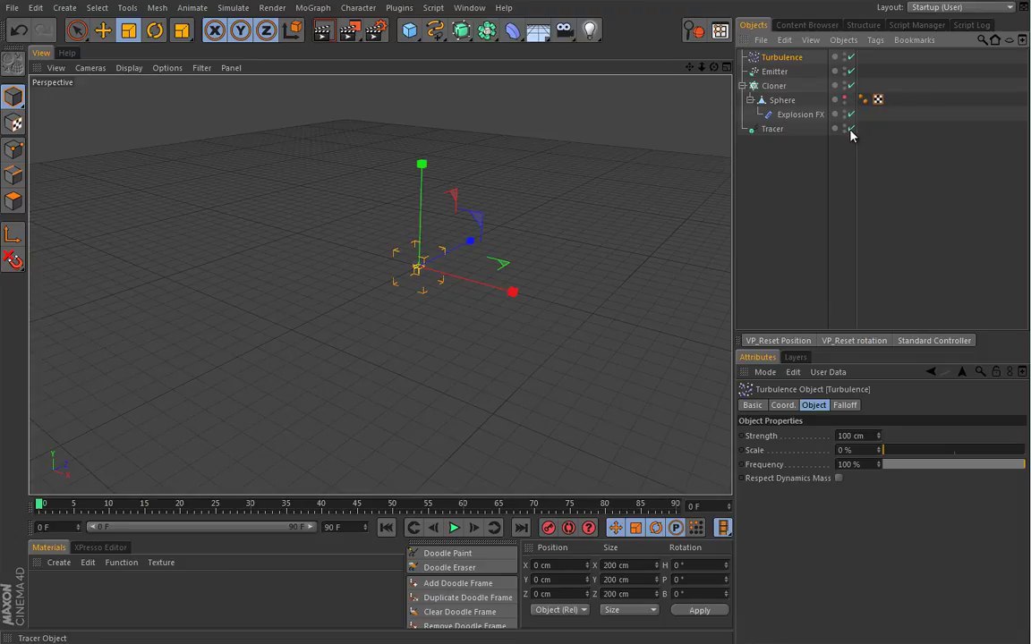
left_click(453, 528)
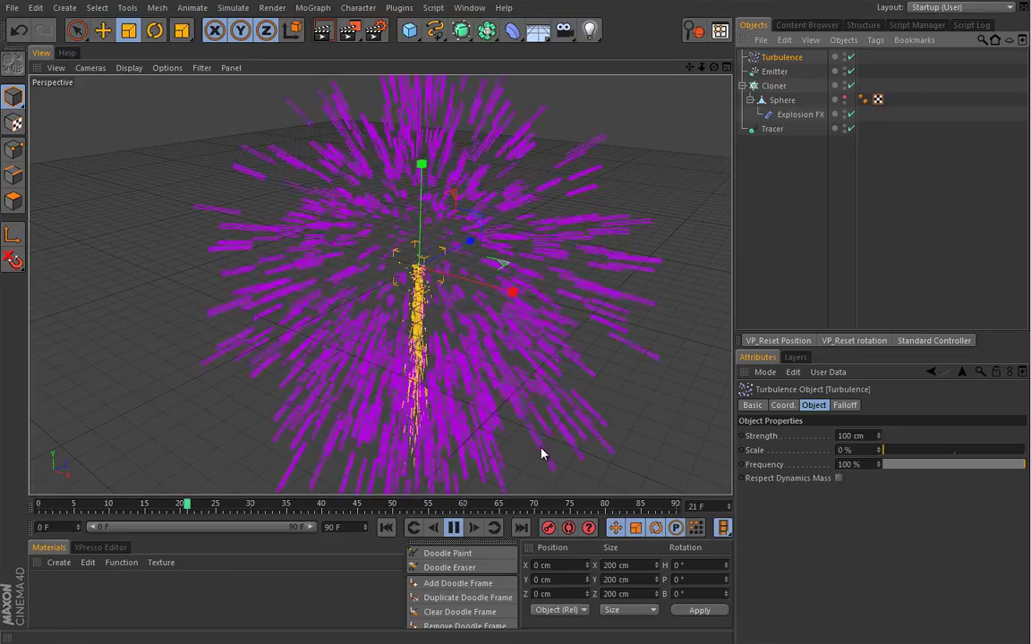
left_click_drag(505, 339, 467, 334, "alt")
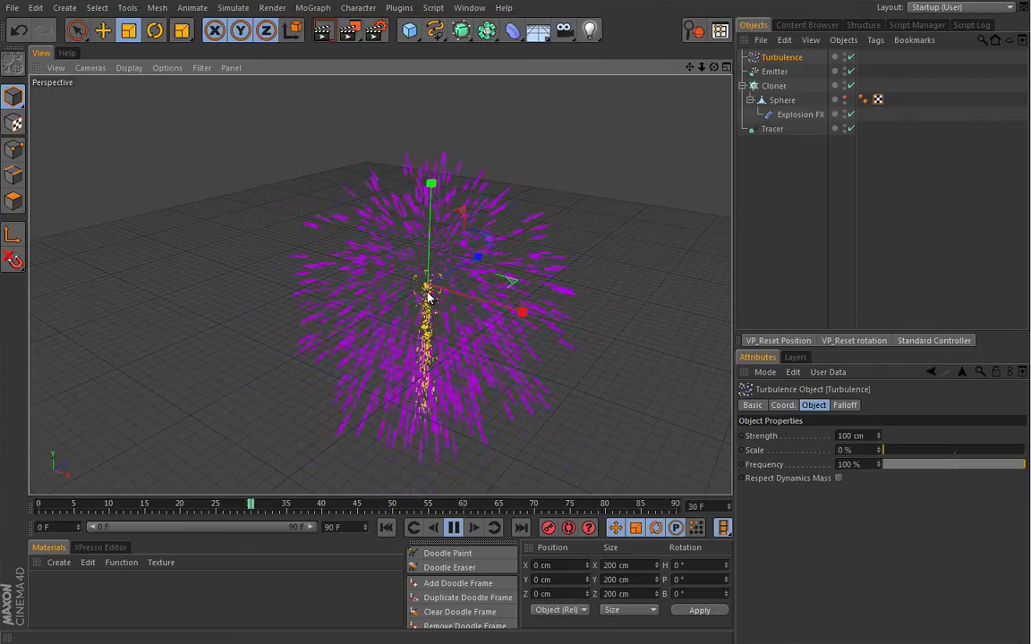
left_click(454, 528)
left_click(386, 528)
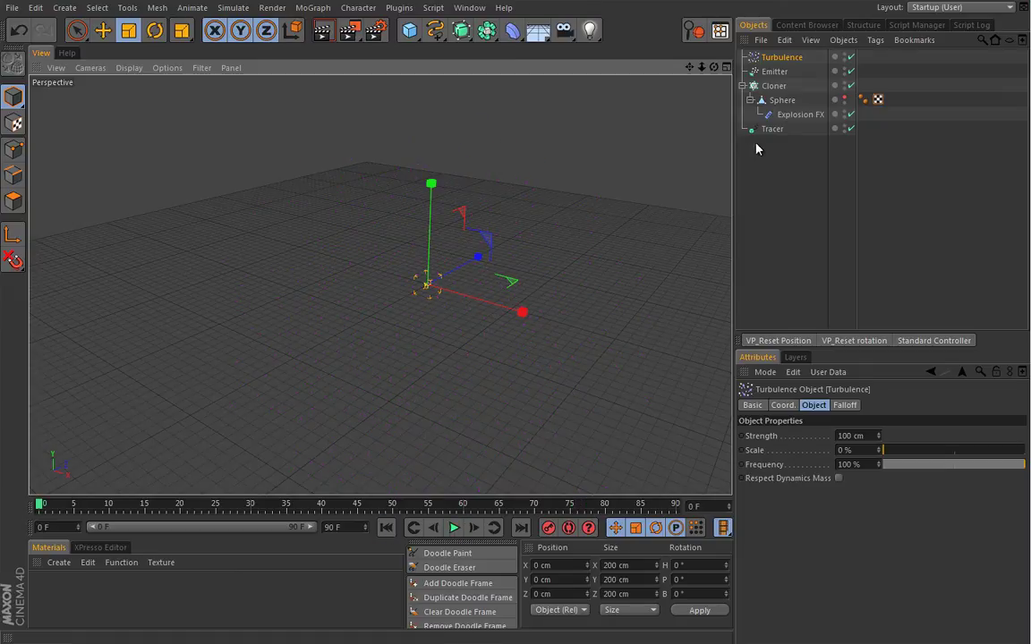
Step: Marquee-select all six objects, group them under a Null with Alt+G, and expand it
left_click_drag(799, 159, 750, 53)
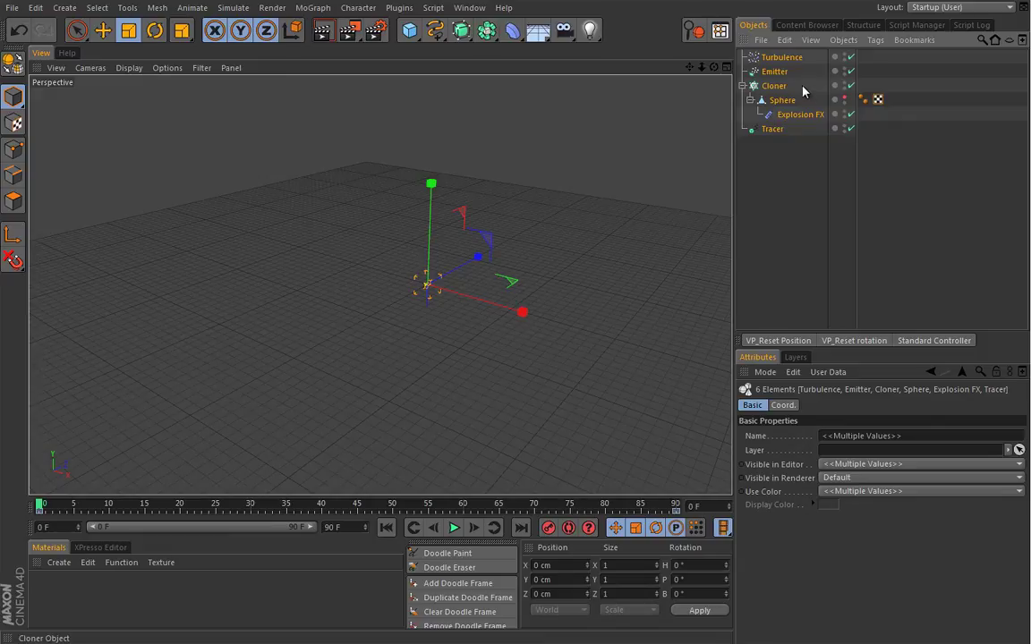
key("alt+g")
left_click(741, 57)
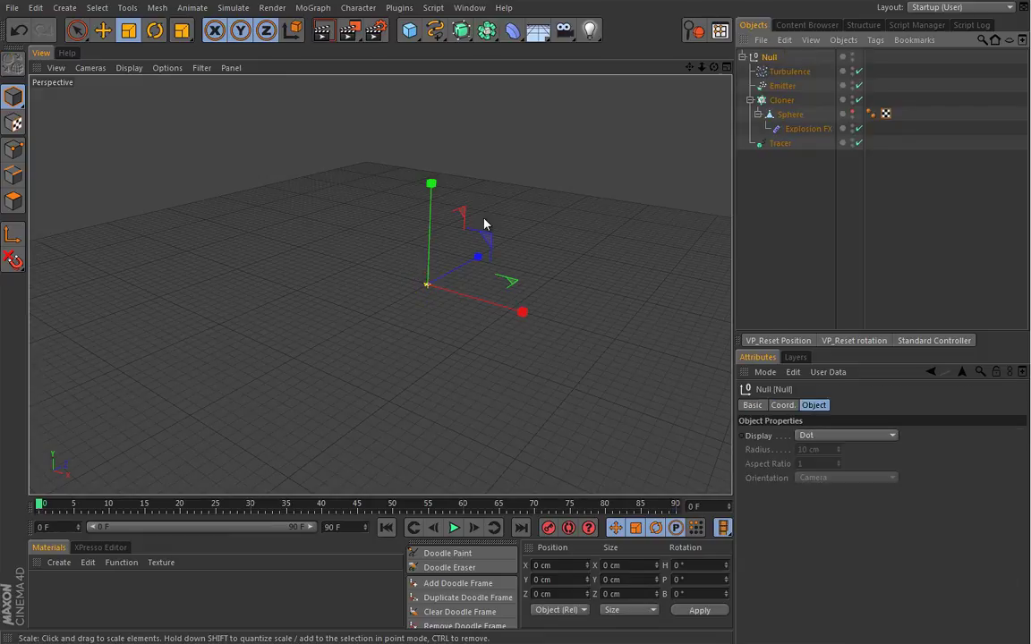
key("e")
mouse_move(430, 185)
left_mouse_down()
mouse_move(431, 168)
mouse_move(449, 175)
left_mouse_up()
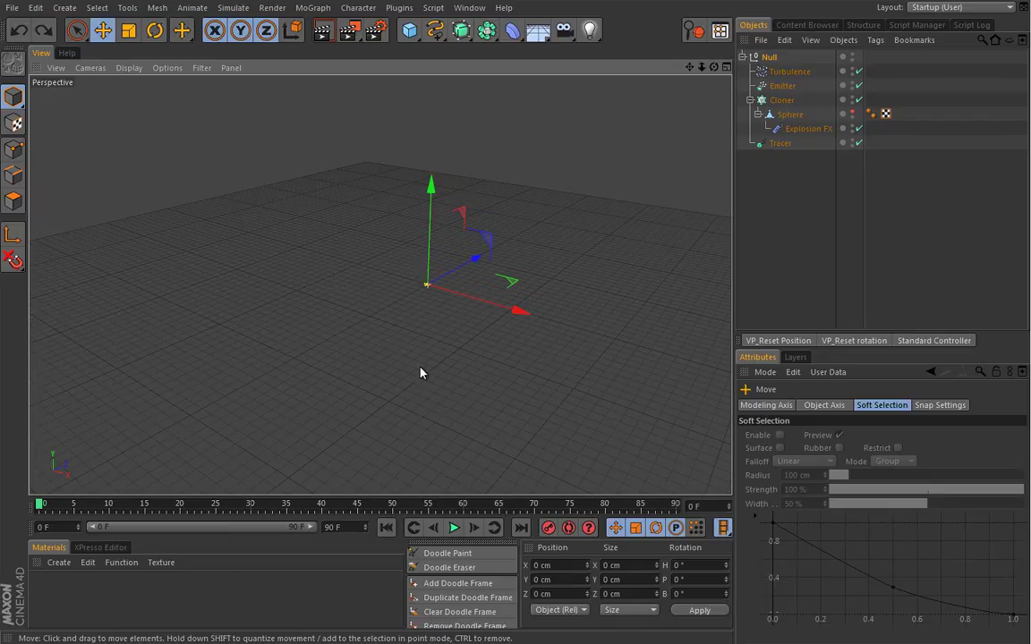
middle_click_drag(419, 329, 418, 351, "alt")
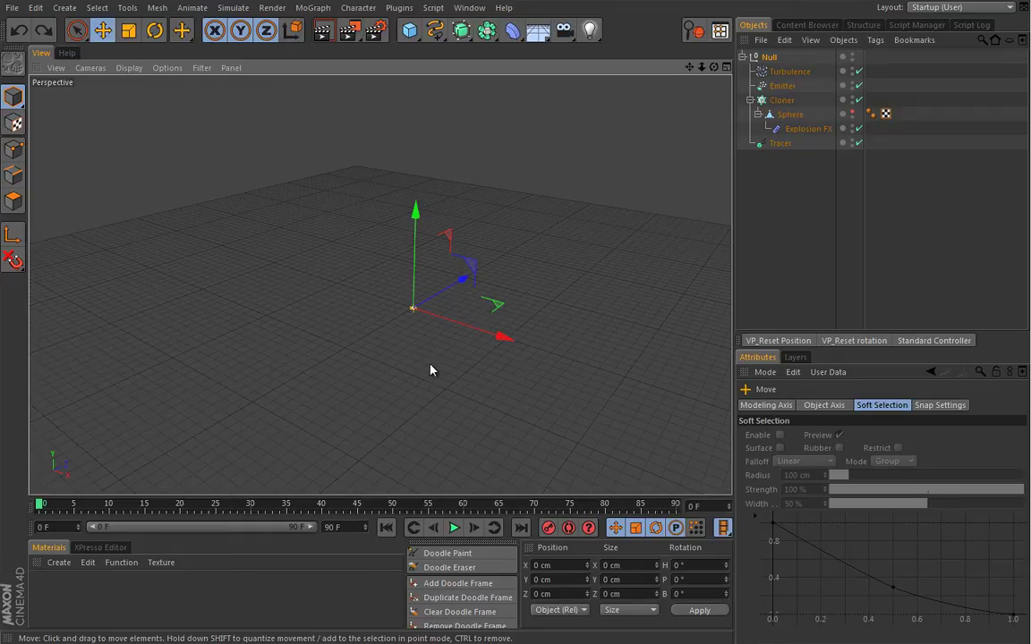
left_click(781, 101)
Step: Add a Plain effector to the Cloner with Position unchecked and preview the burst
left_click(312, 8)
mouse_move(376, 29)
left_click(421, 48)
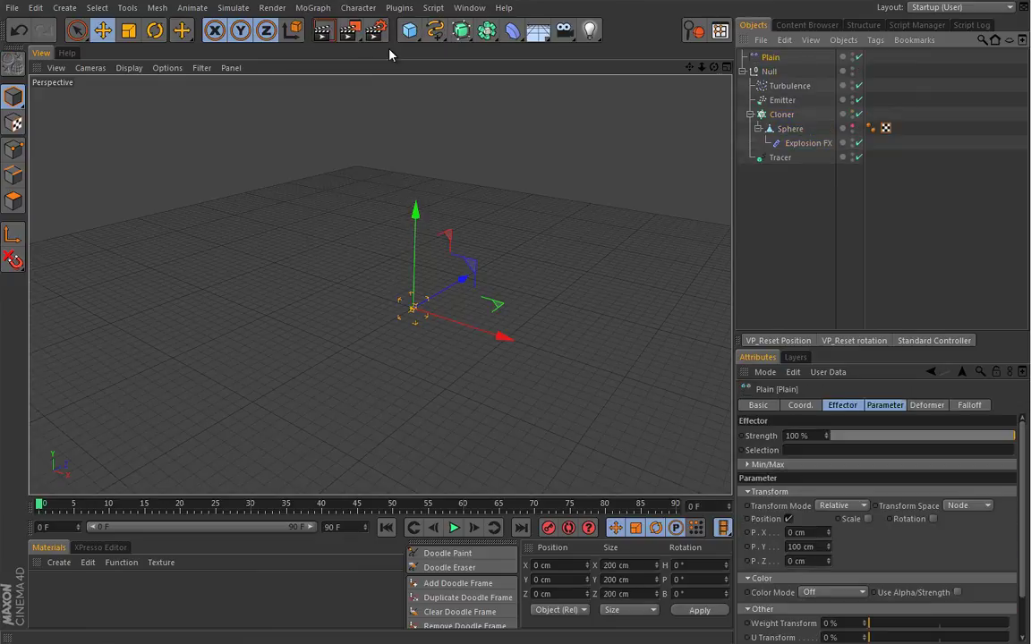
left_click(789, 519)
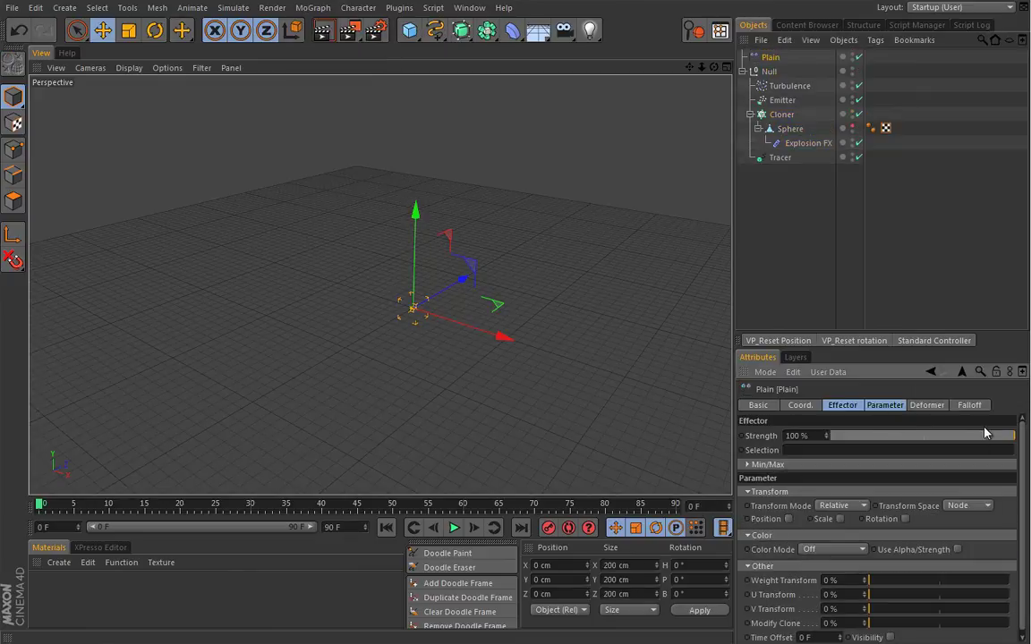
left_click(454, 528)
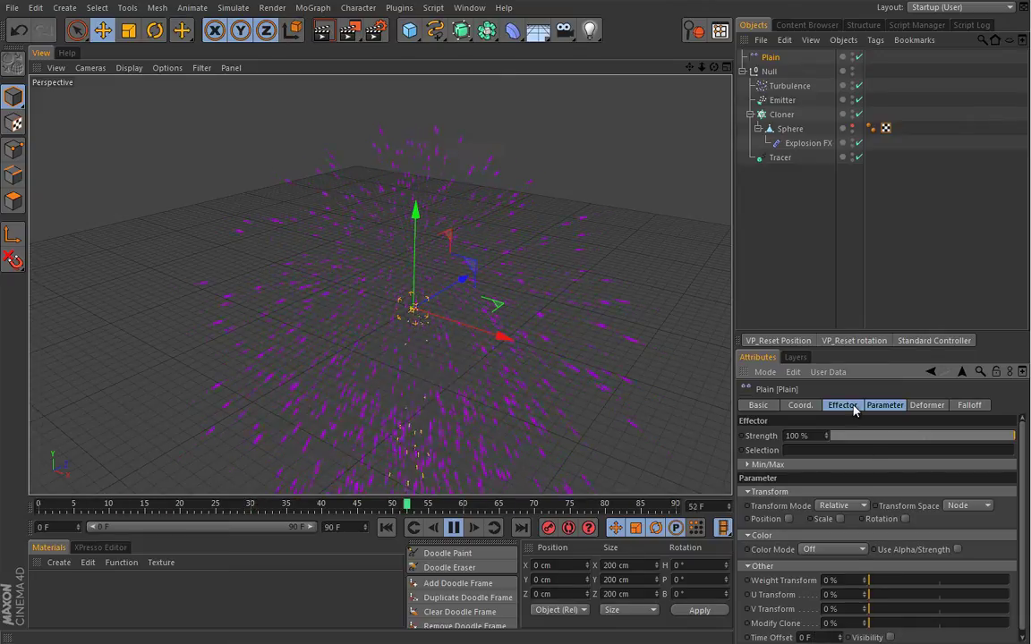
left_click(805, 144)
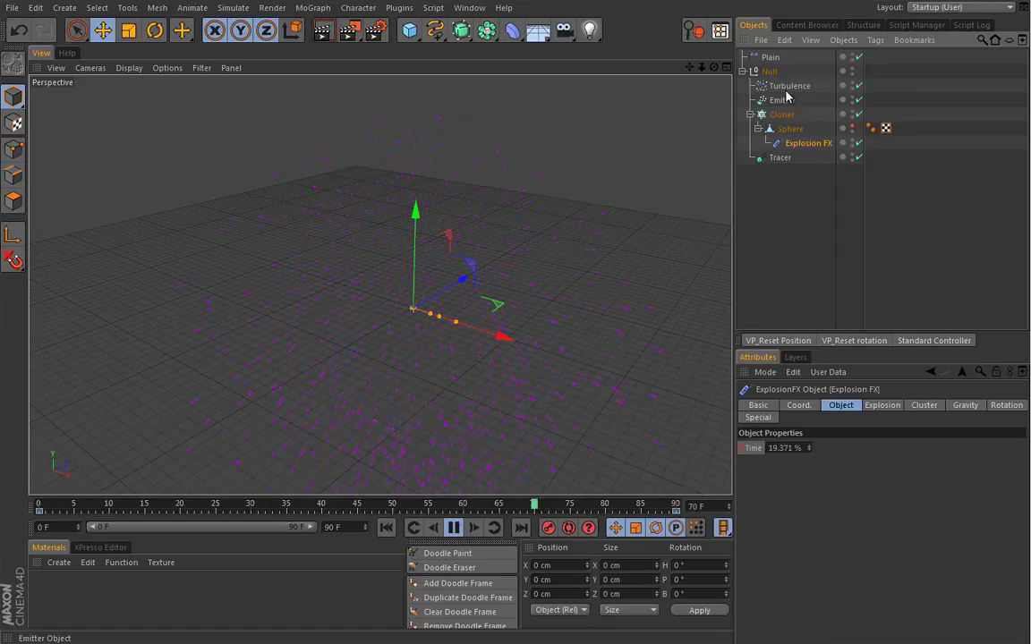
left_click(769, 56)
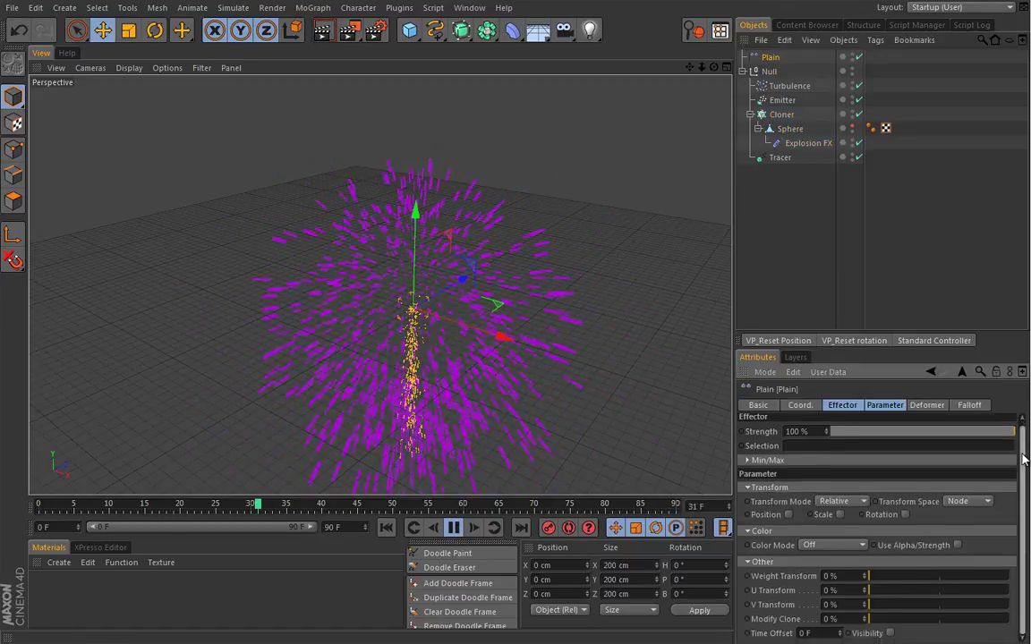
Step: Set the Plain effector's Time Offset, trying 20 F and 60 F, settling on 20 F
left_click(805, 633)
type("20")
key("Return")
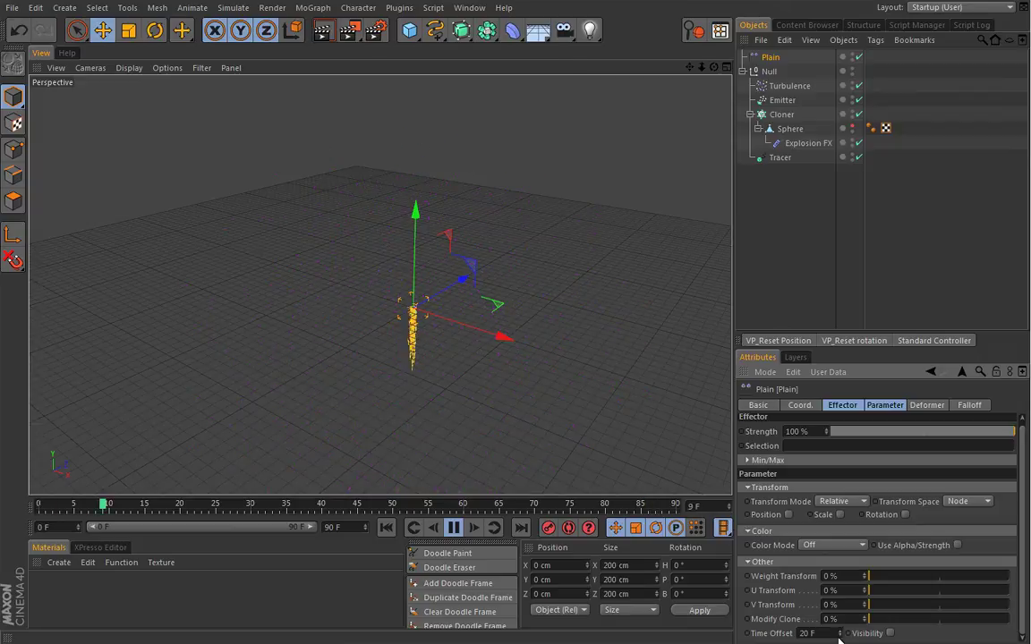
left_click(809, 634)
type("60")
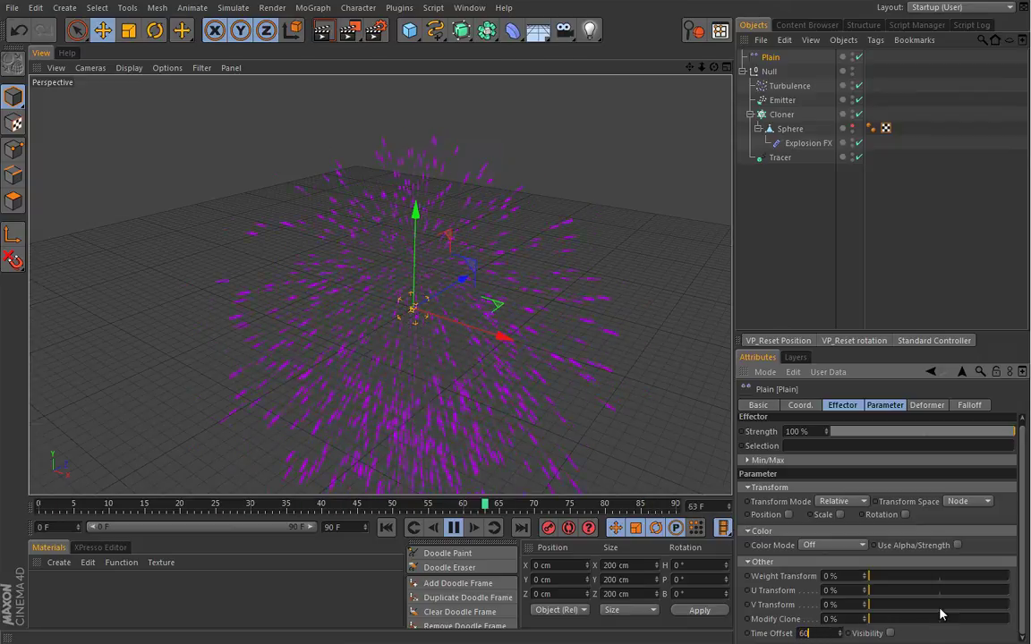
key("Return")
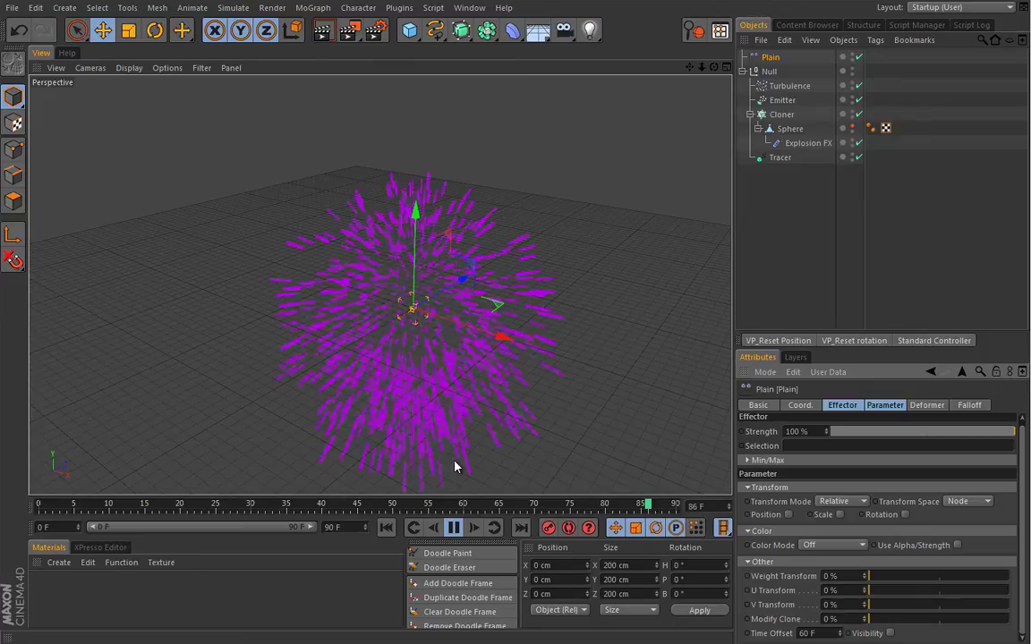
left_click(454, 527)
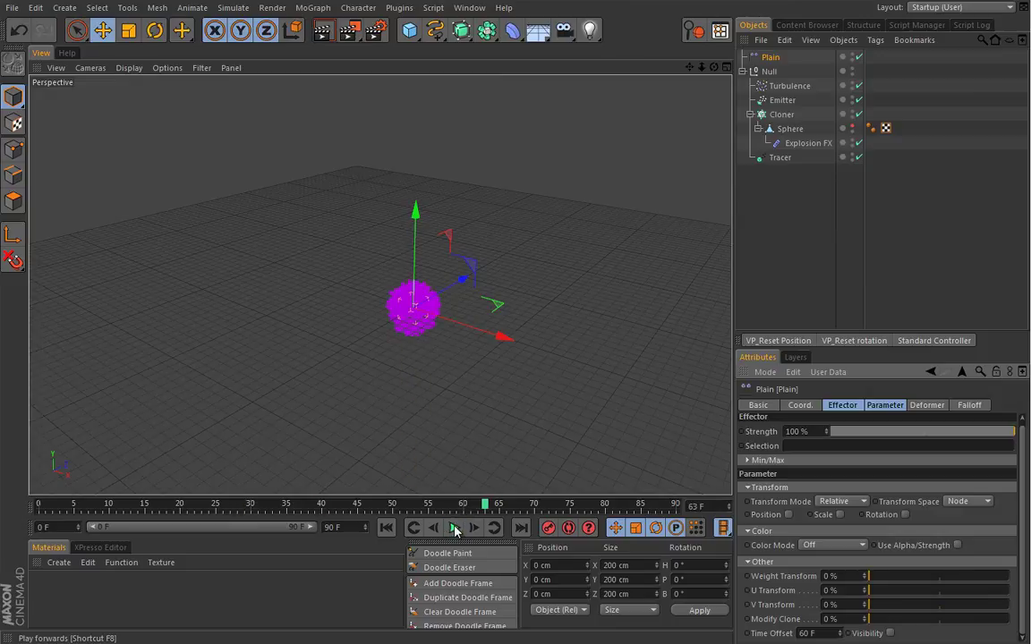
left_click(385, 528)
type("20")
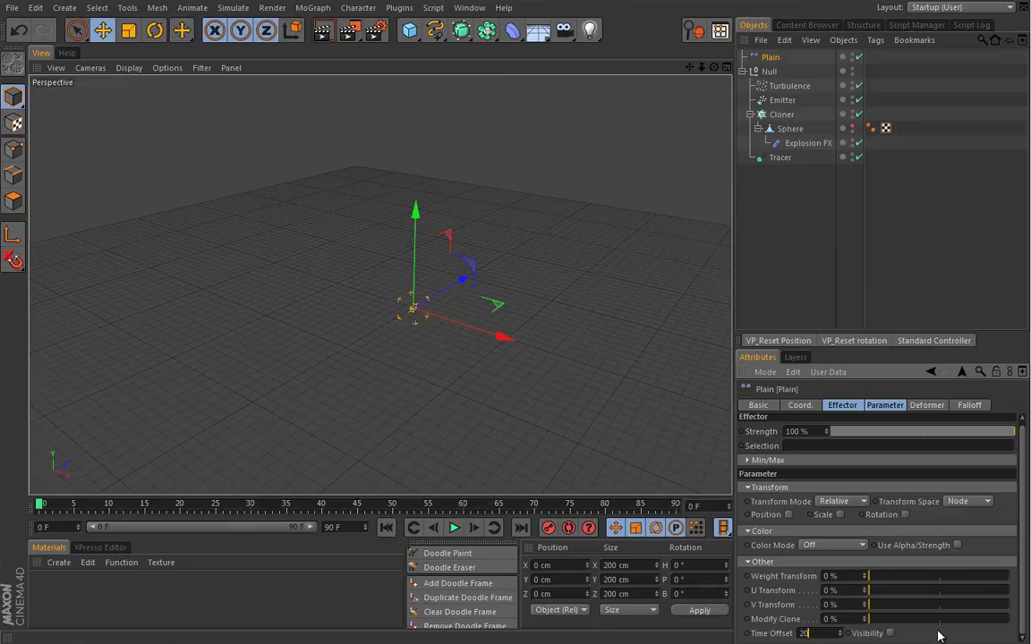
Step: Set the Emitter's Stop Emission to 20 F on its Particle tab
left_click(777, 101)
left_click(819, 404)
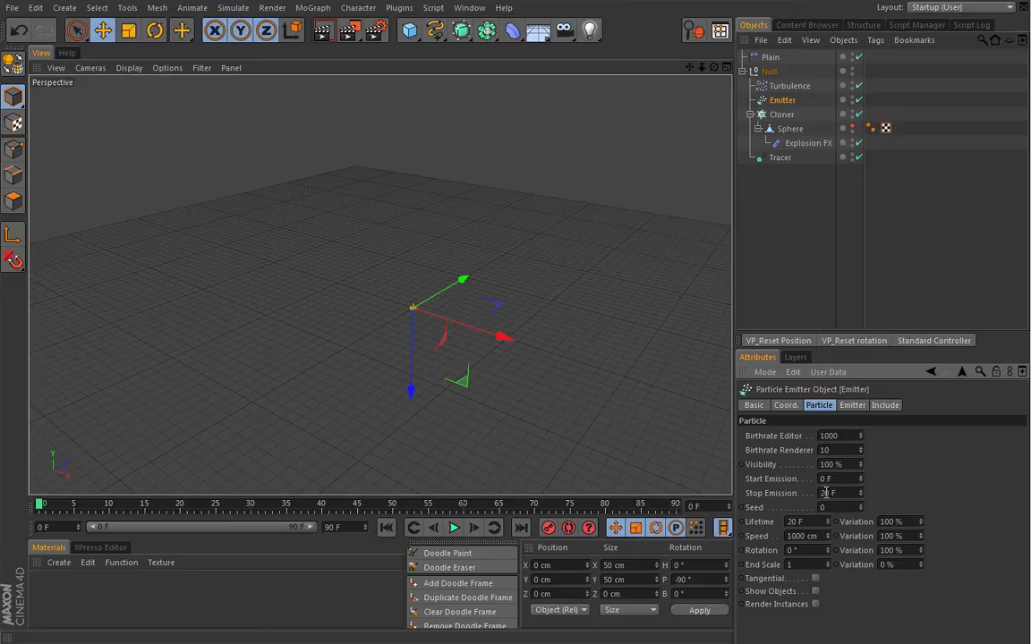
left_click(832, 493)
type("20")
key("Return")
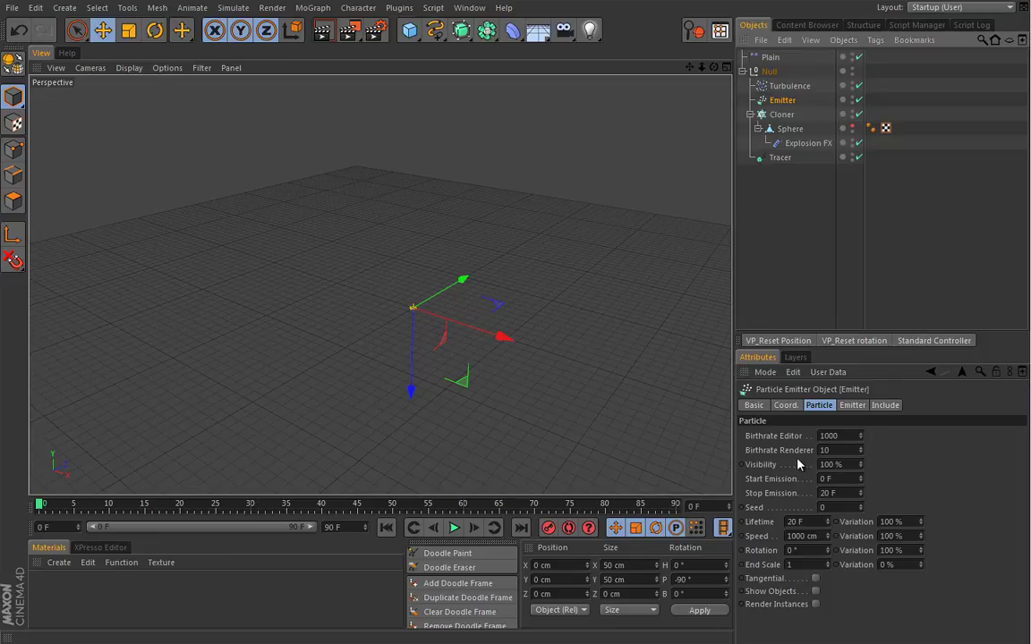
left_click(771, 72)
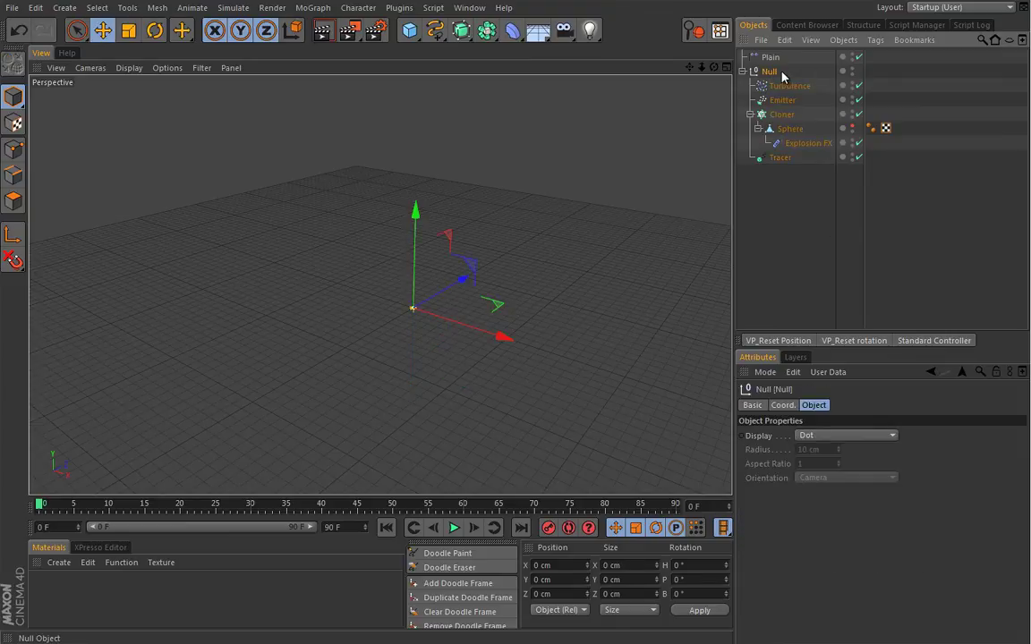
Step: Add an XPresso tag to the Null and enlarge the XPresso Editor
left_click(875, 40)
mouse_move(882, 62)
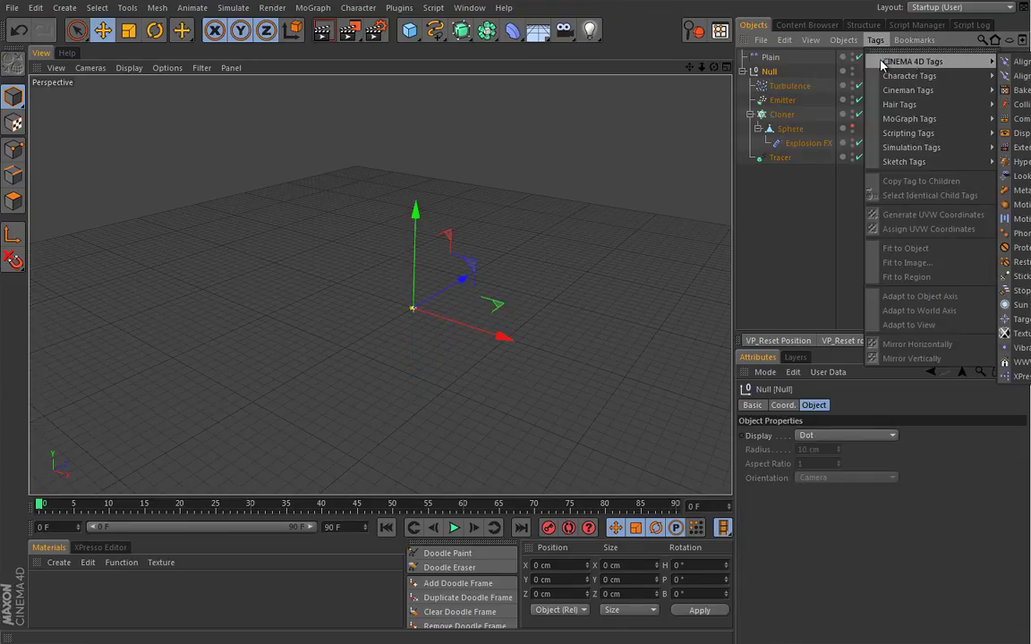
left_click(1019, 376)
left_click_drag(415, 499, 426, 316)
left_click(405, 374, "ctrl")
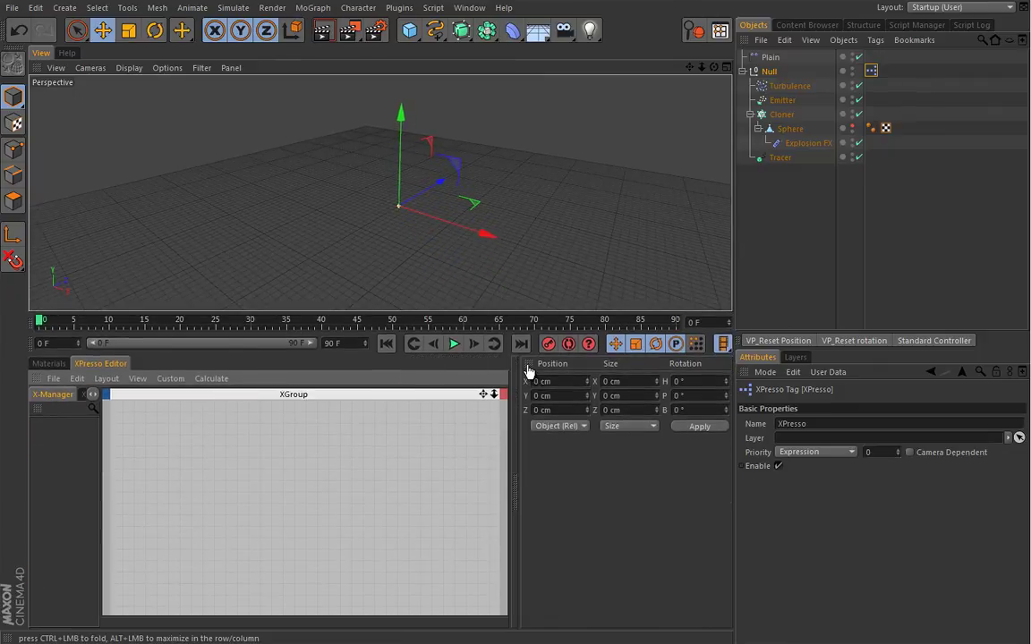
left_click(528, 366, "ctrl")
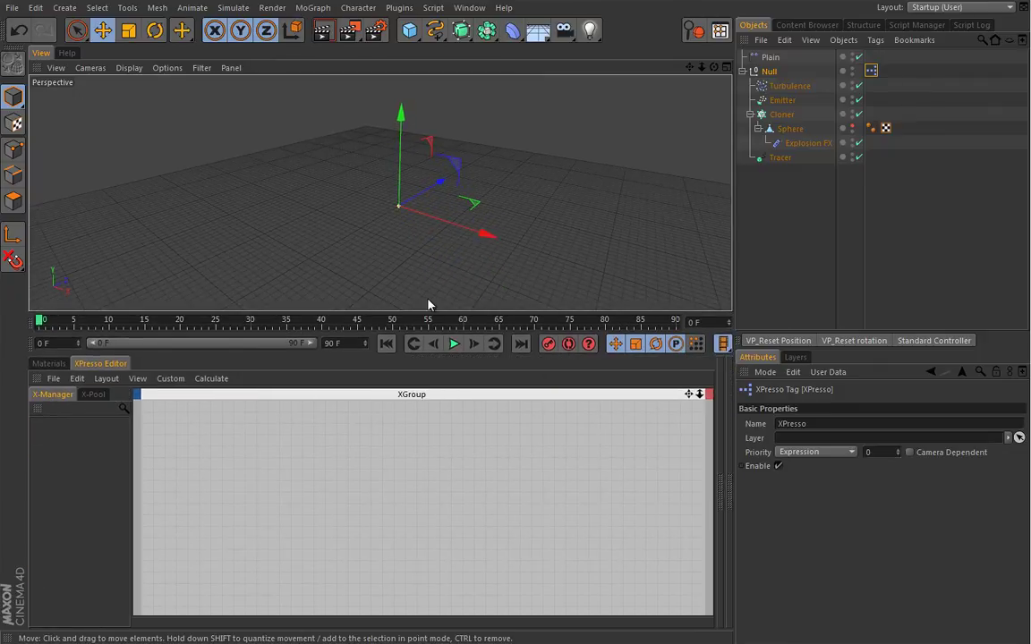
left_click_drag(428, 305, 431, 300)
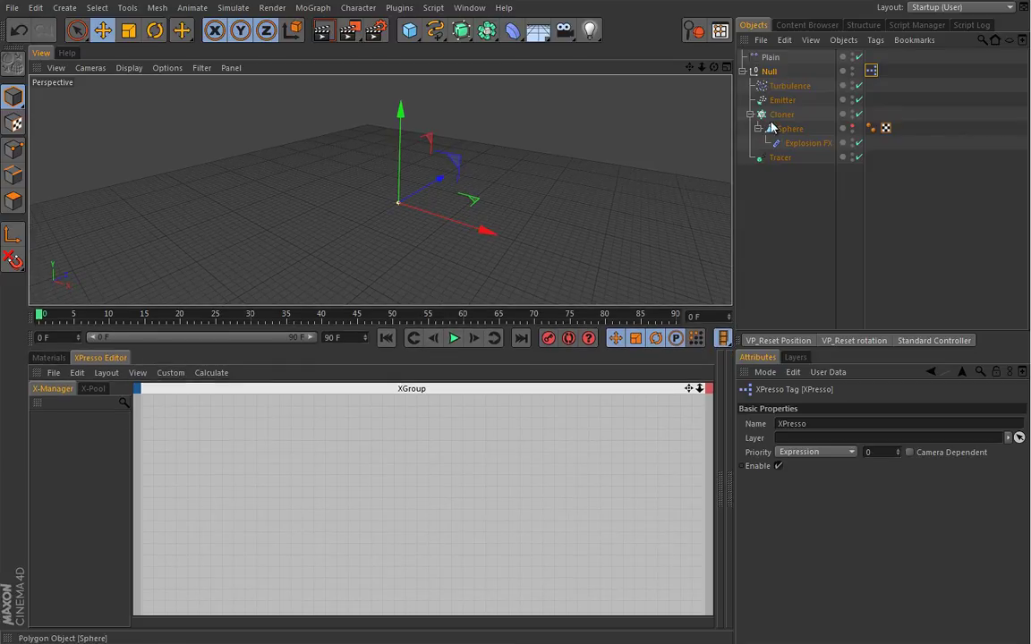
Step: Drag the Emitter from the Object Manager into the graph as a node
left_click_drag(752, 143, 224, 405)
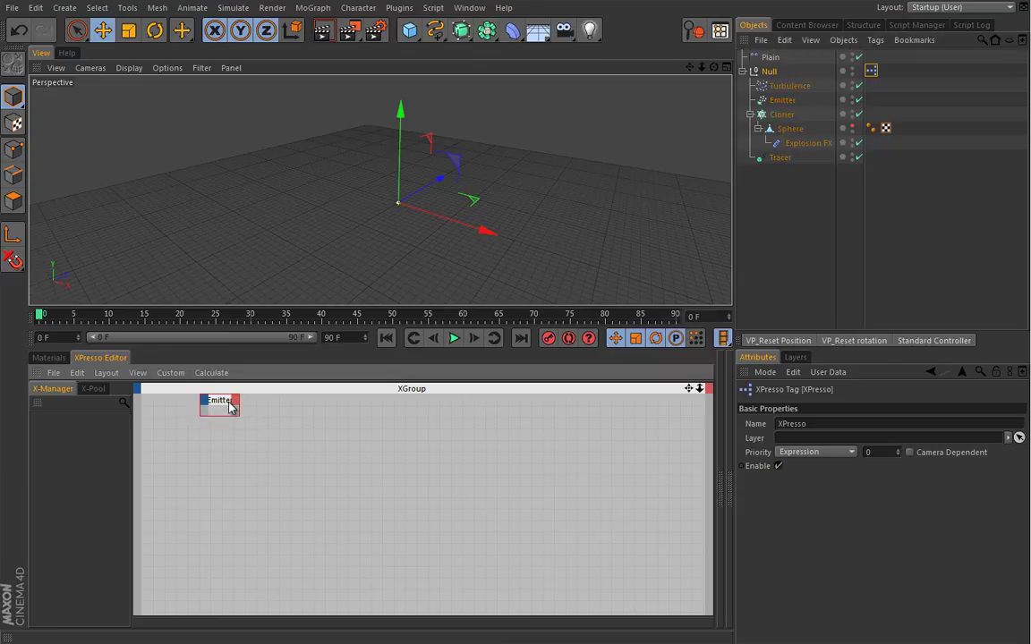
left_click(236, 406)
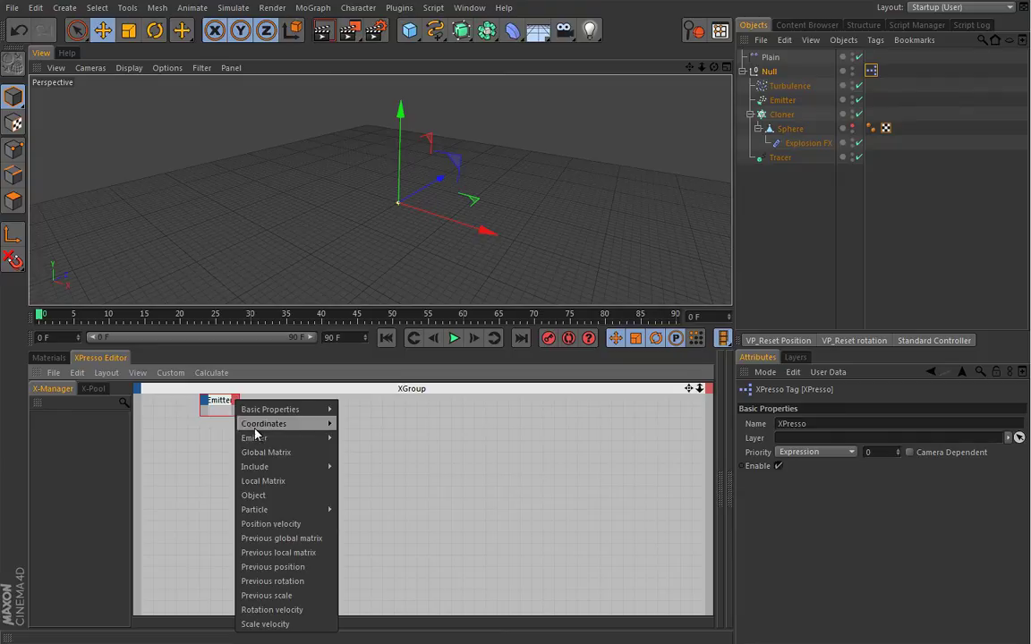
mouse_move(267, 510)
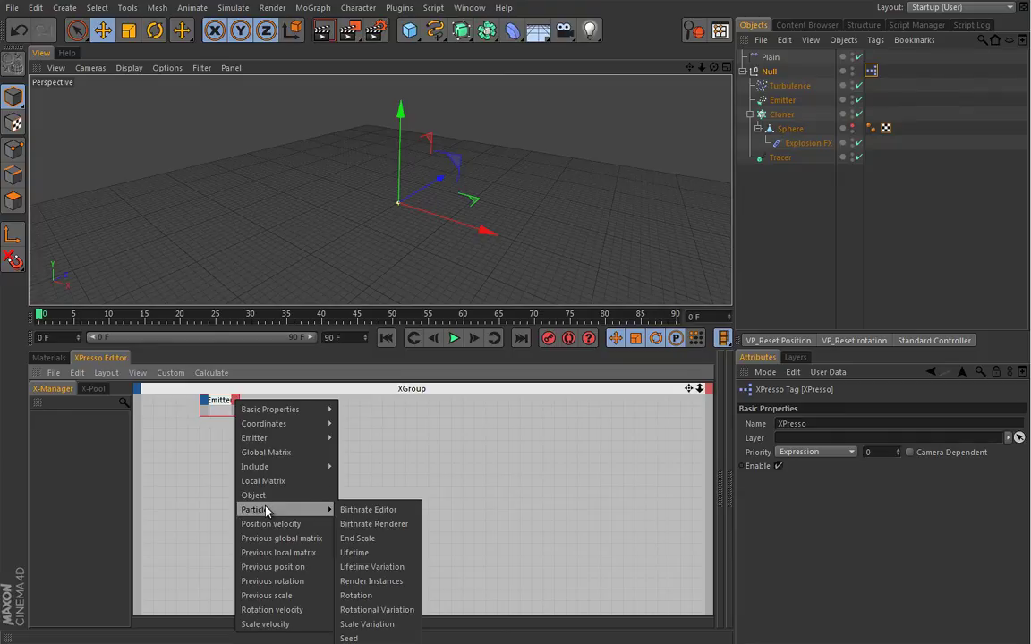
left_click(432, 440)
left_click_drag(402, 310, 415, 182)
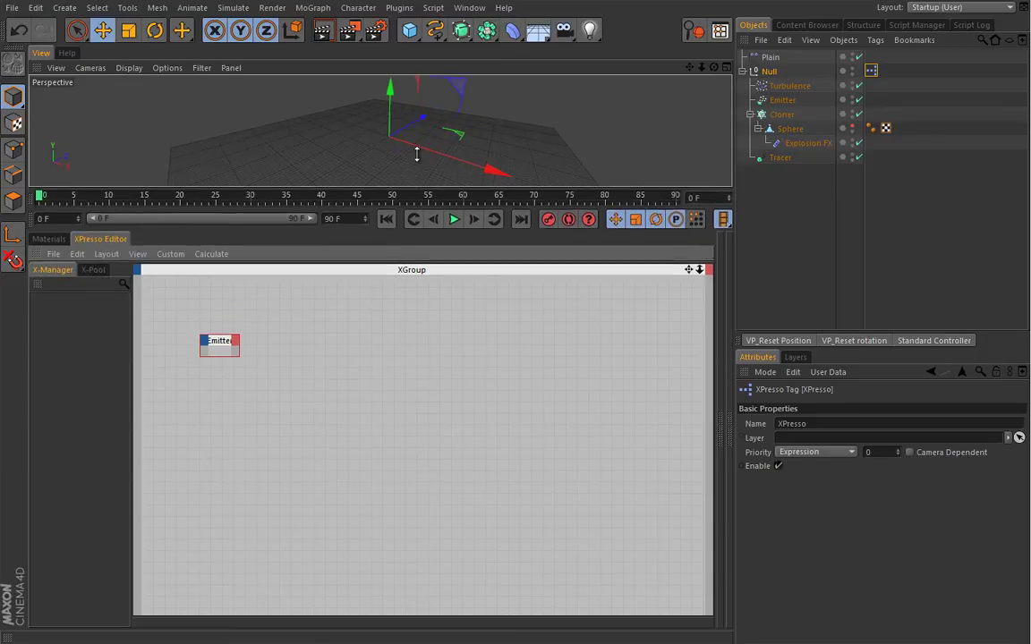
Step: Give the Emitter node a Particle > Stop Emission output port
left_click(240, 344)
left_click_drag(223, 342, 217, 280)
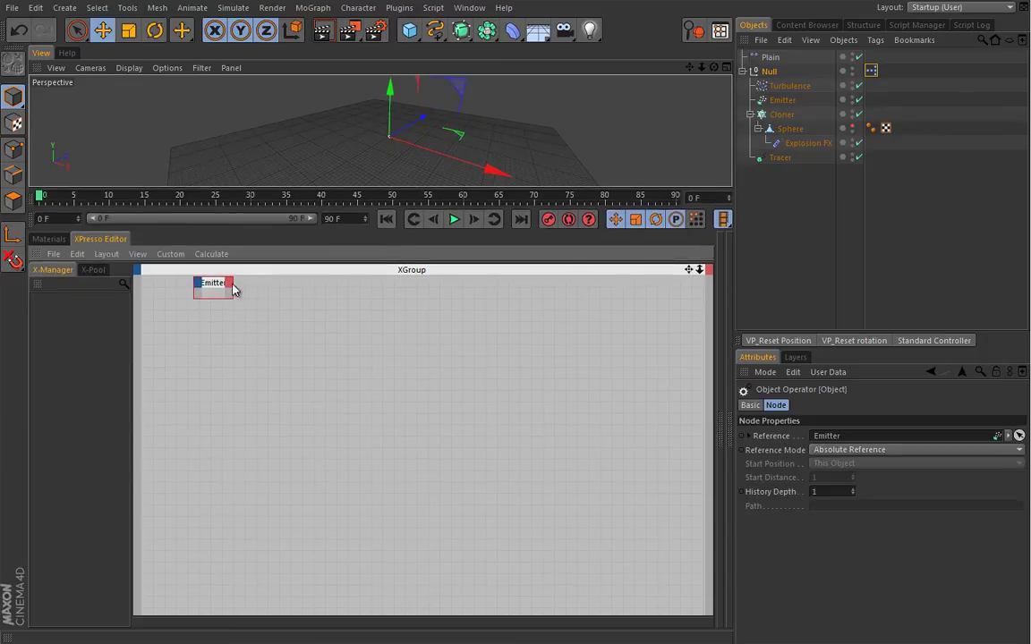
left_click(231, 286)
mouse_move(269, 393)
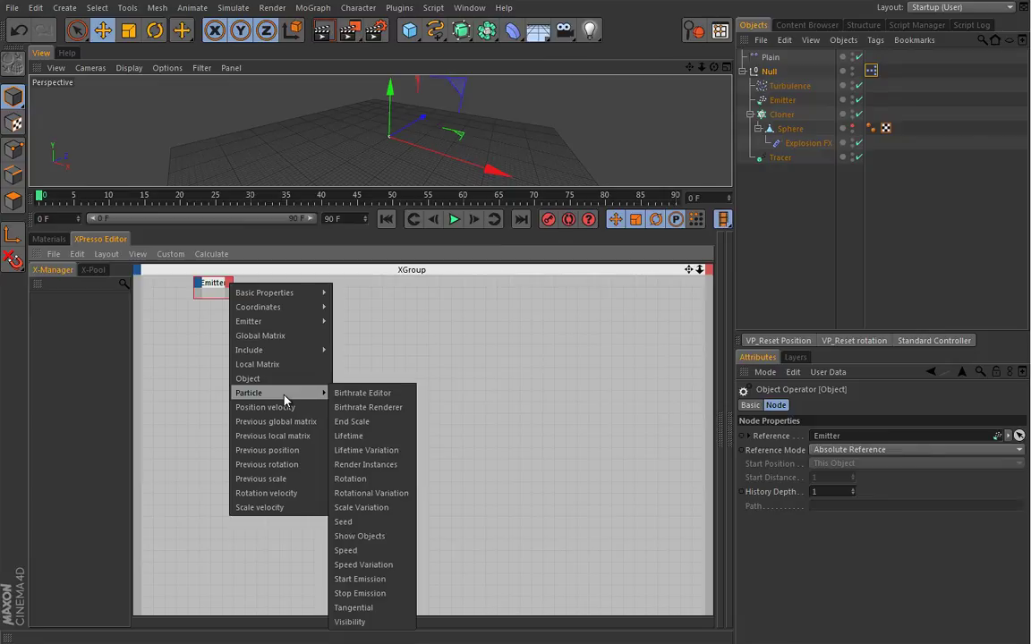
left_click(361, 593)
left_click(782, 99)
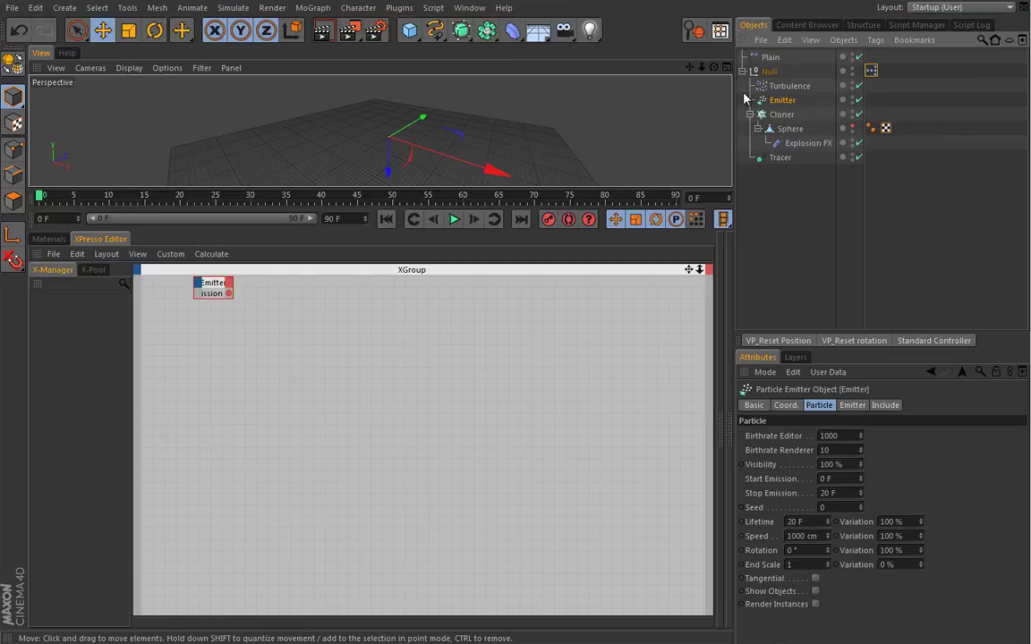
Step: Drag the Plain effector into the graph and give it a Time Offset input port
left_click_drag(500, 283, 377, 289)
left_click(365, 285)
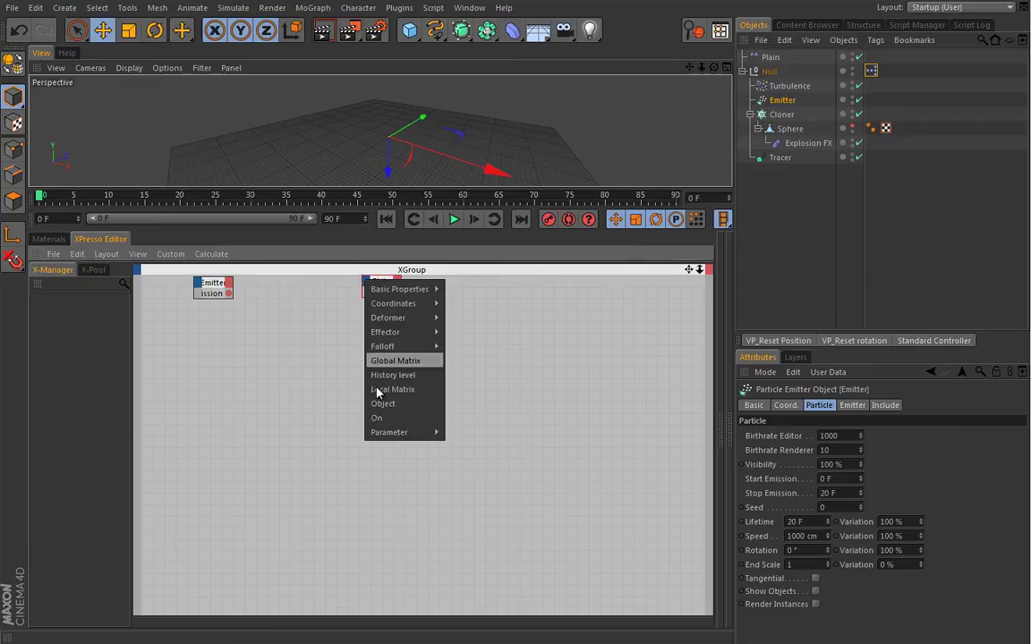
mouse_move(379, 434)
mouse_move(462, 448)
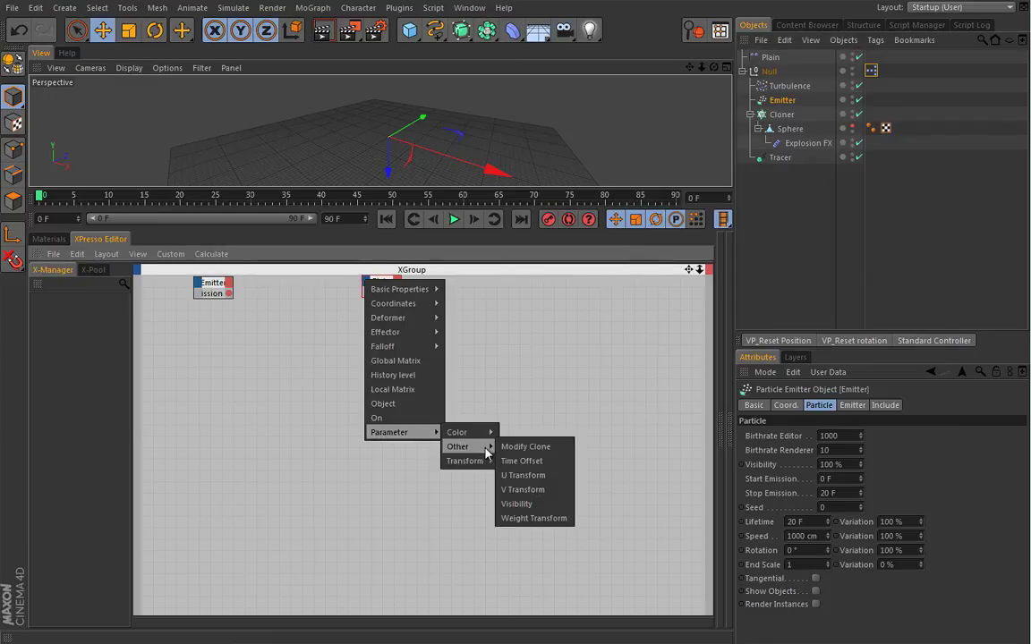
left_click(521, 461)
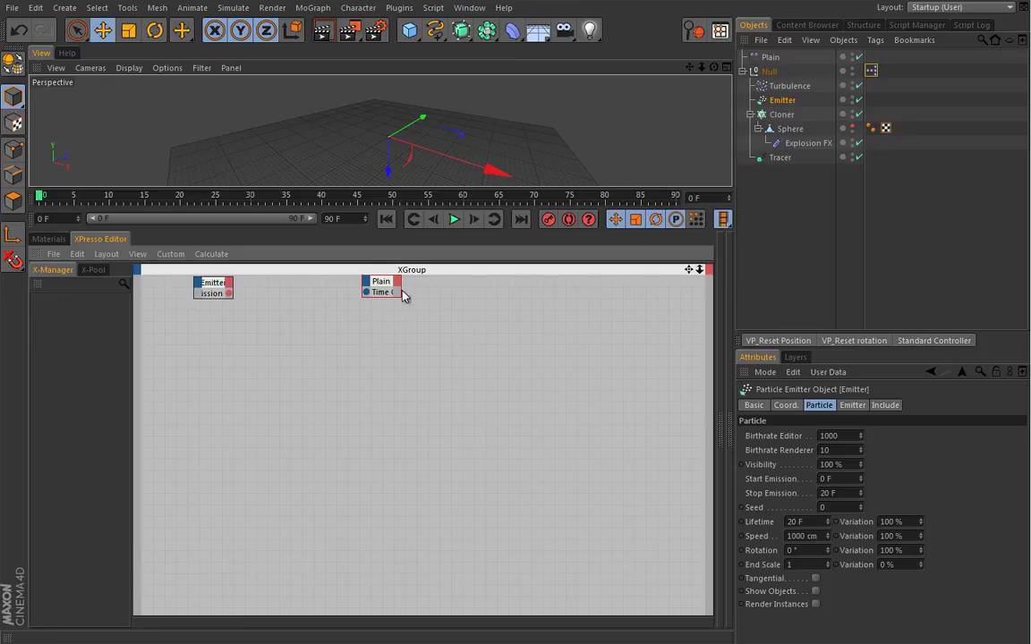
left_click(400, 282)
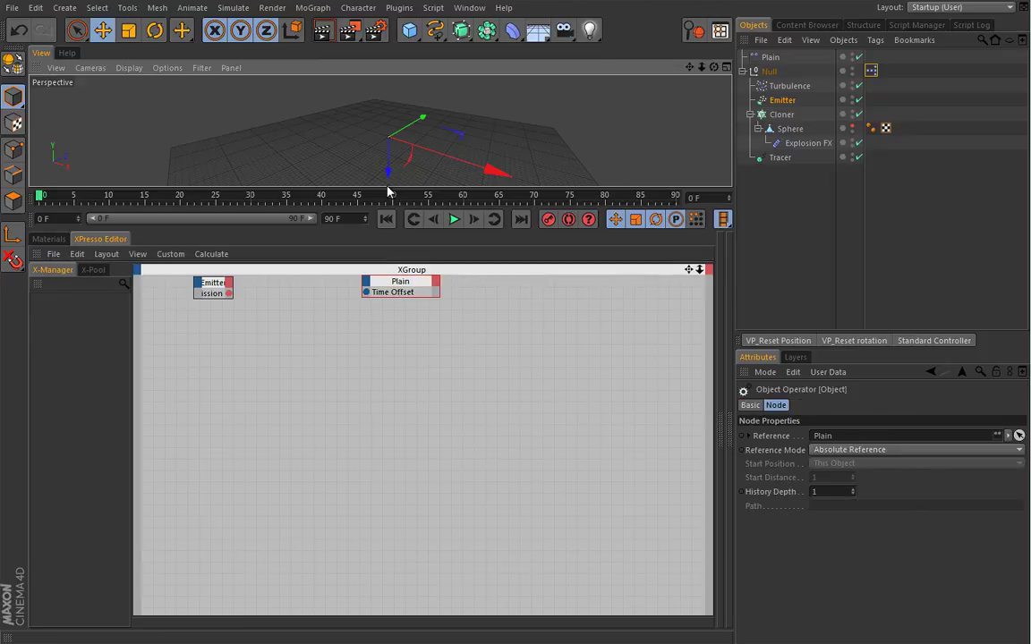
mouse_move(390, 188)
left_mouse_down()
mouse_move(394, 388)
mouse_move(401, 171)
left_mouse_up()
middle_click_drag(329, 350, 407, 582)
left_click_drag(396, 188, 373, 593)
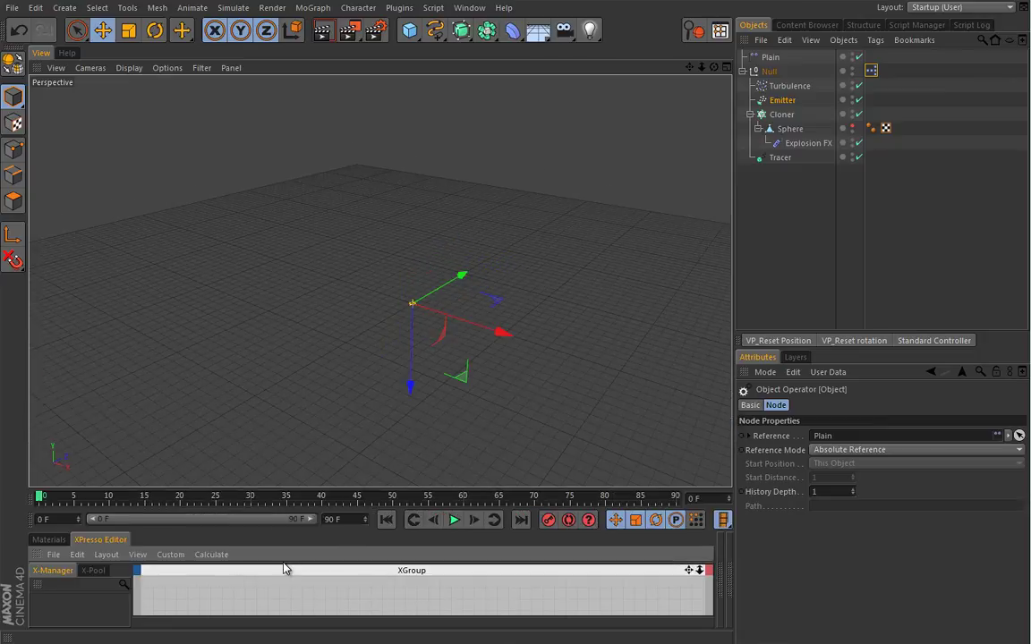
Step: Center and arrange the Emitter and Plain nodes, then wire Stop Emission to Time Offset
left_click(139, 555)
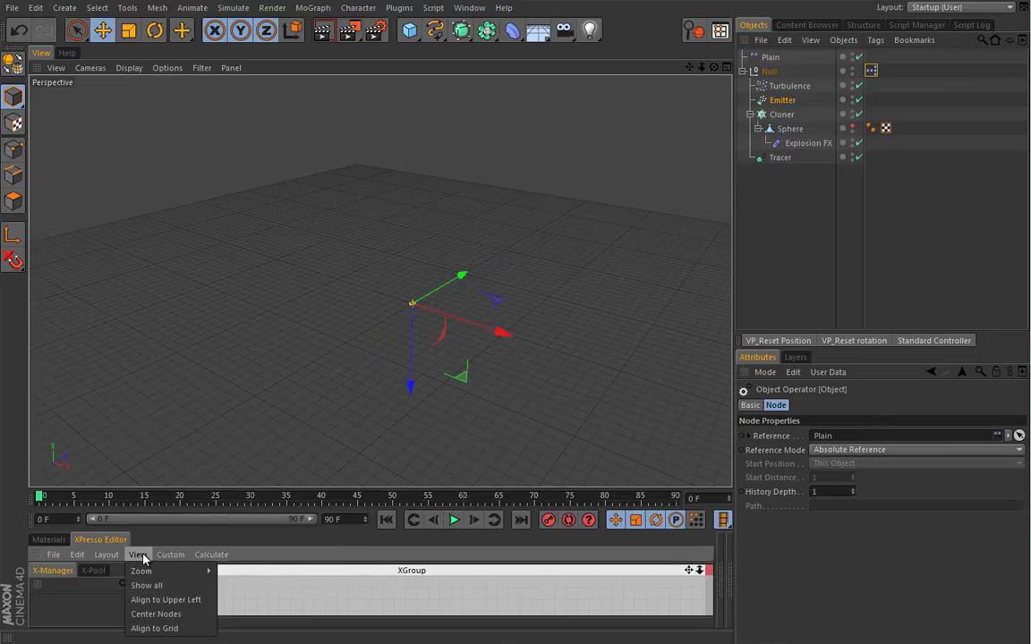
left_click(166, 613)
mouse_move(323, 598)
left_mouse_down()
mouse_move(305, 591)
mouse_move(340, 595)
left_mouse_up()
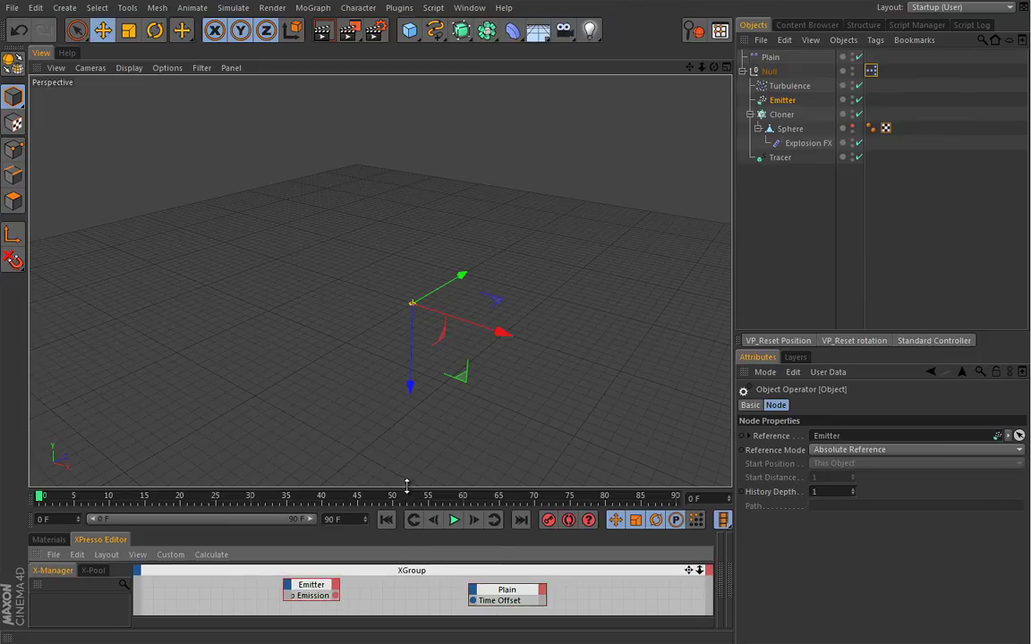
left_click_drag(406, 484, 414, 458)
left_click_drag(491, 582, 479, 577)
left_click_drag(284, 580, 258, 579)
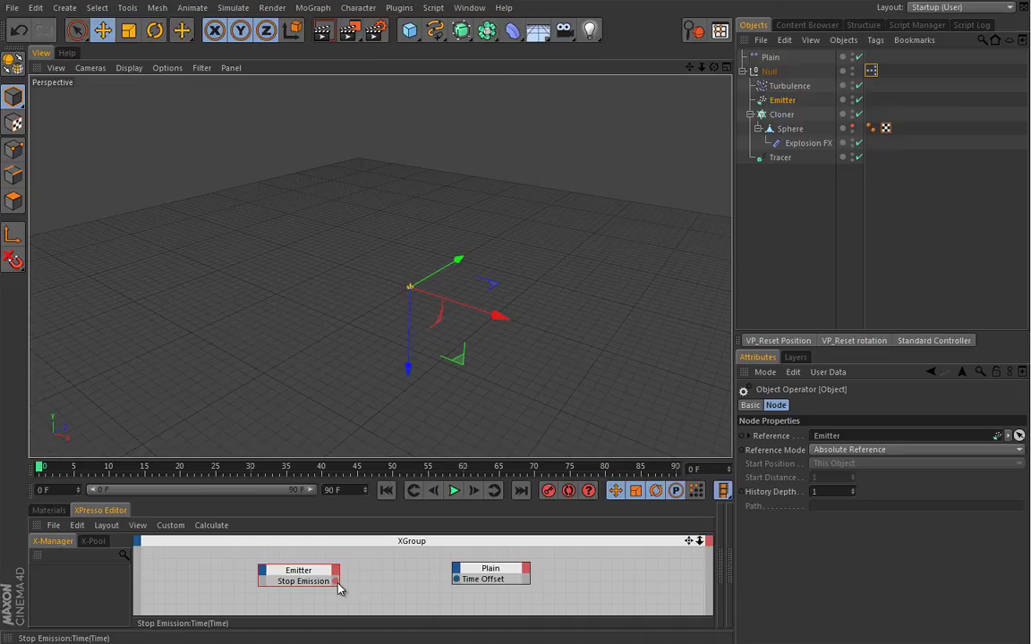
left_click_drag(335, 581, 458, 581)
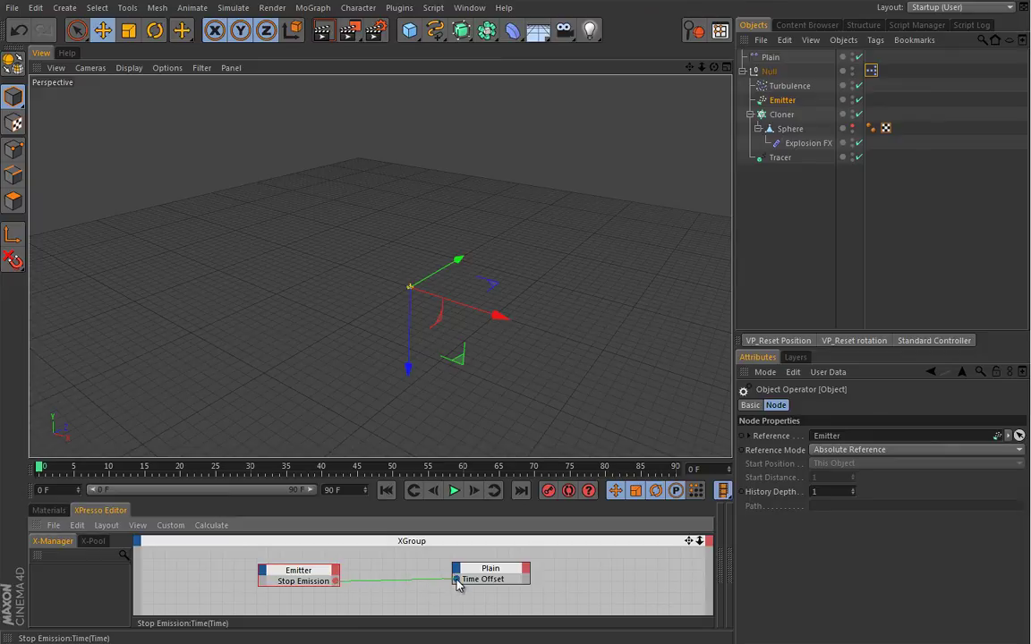
Step: Compare the Emitter's particle settings with the Plain effector's parameter settings
left_click(780, 100)
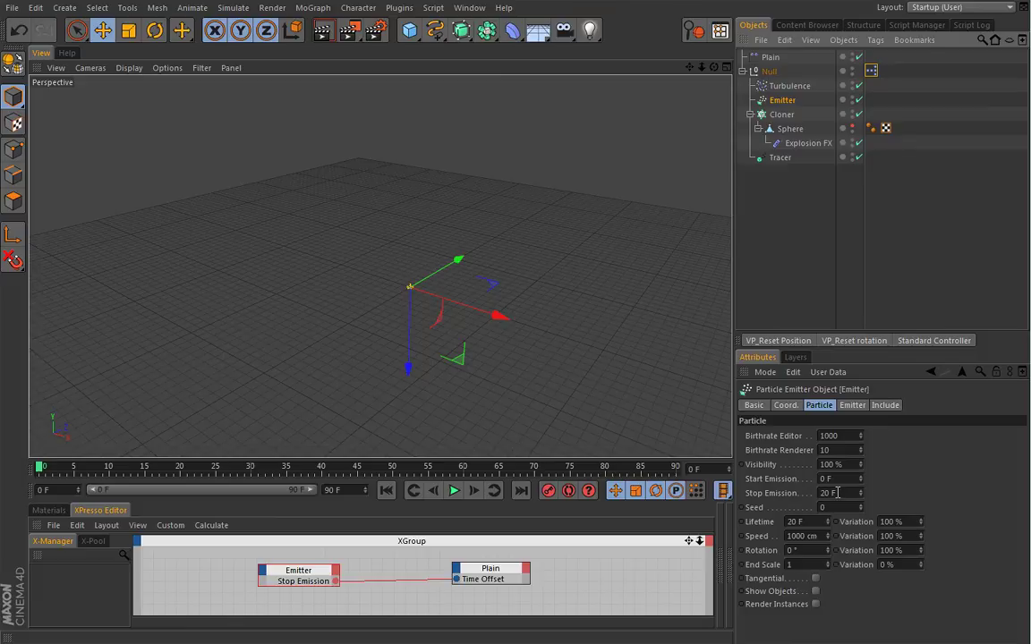
left_click(769, 56)
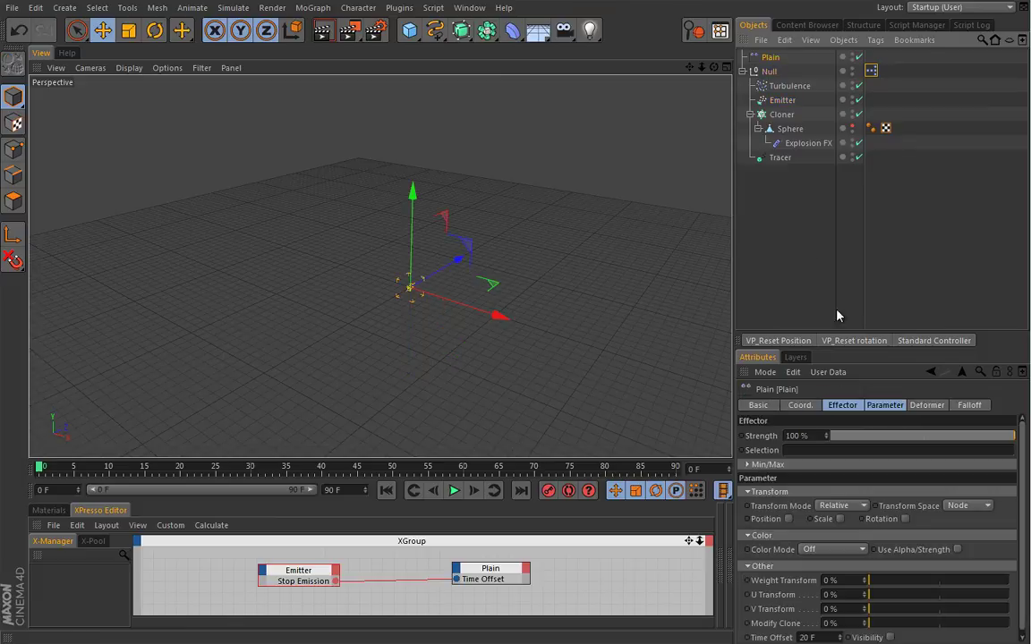
left_click(884, 405)
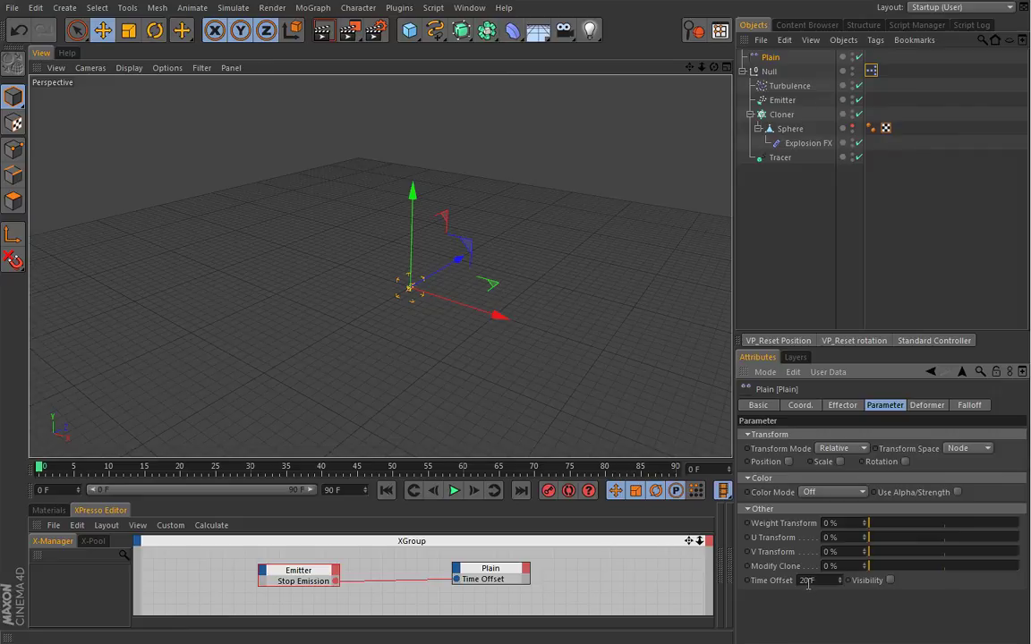
left_click(782, 100)
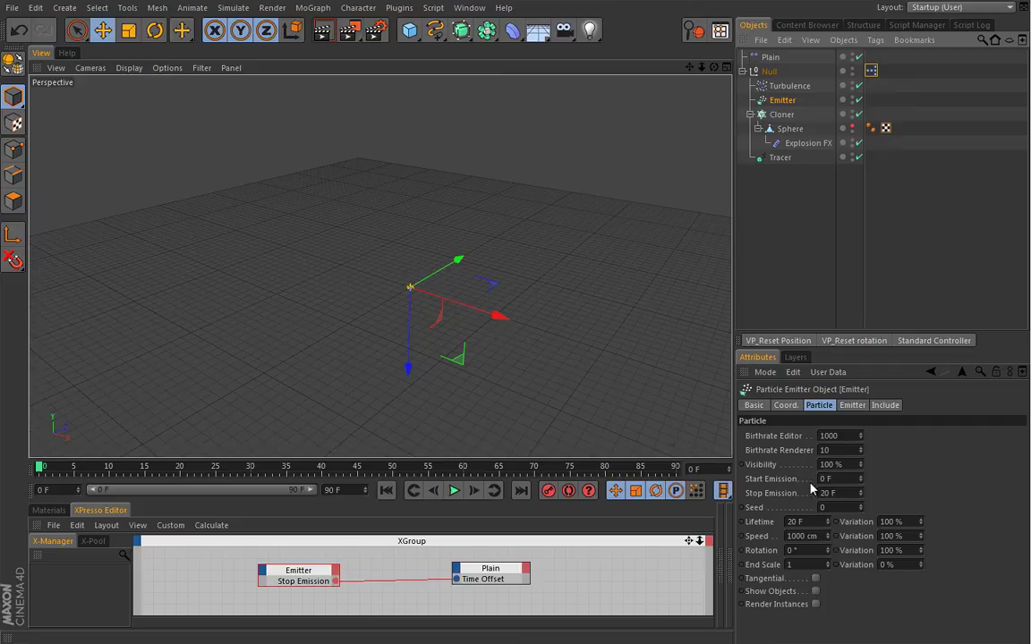
Step: Test Stop Emission at 50 F during playback, then rewind and restore it to 20 F
left_click(453, 491)
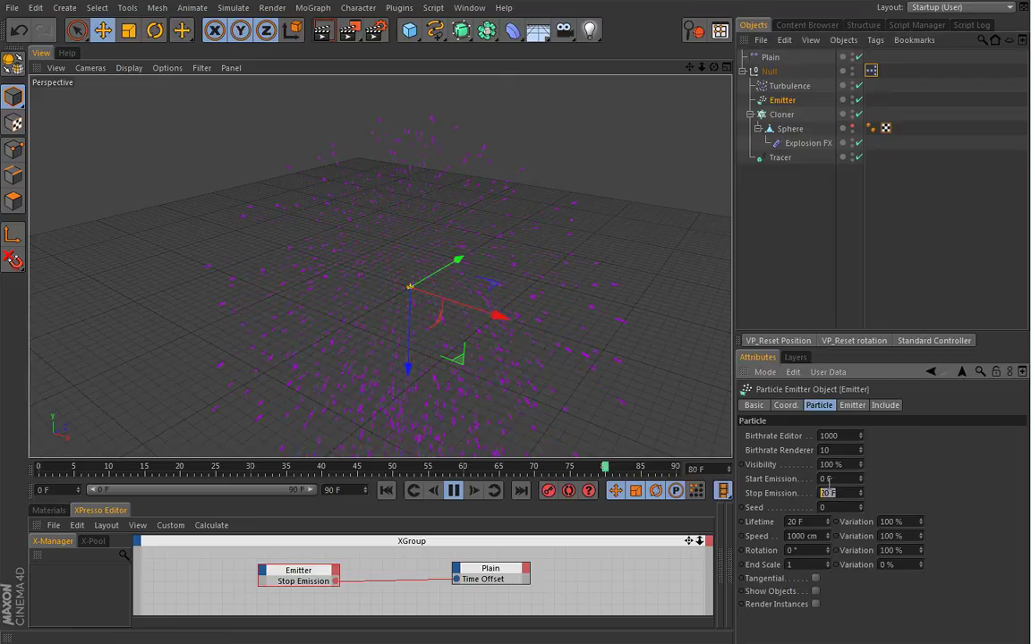
type("50")
key("Return")
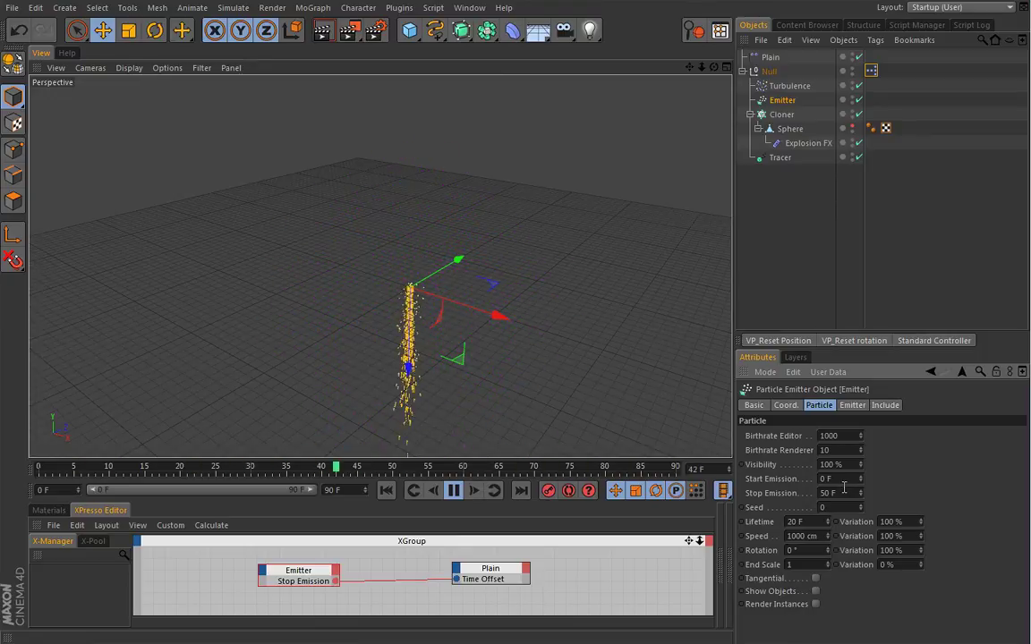
left_click(453, 489)
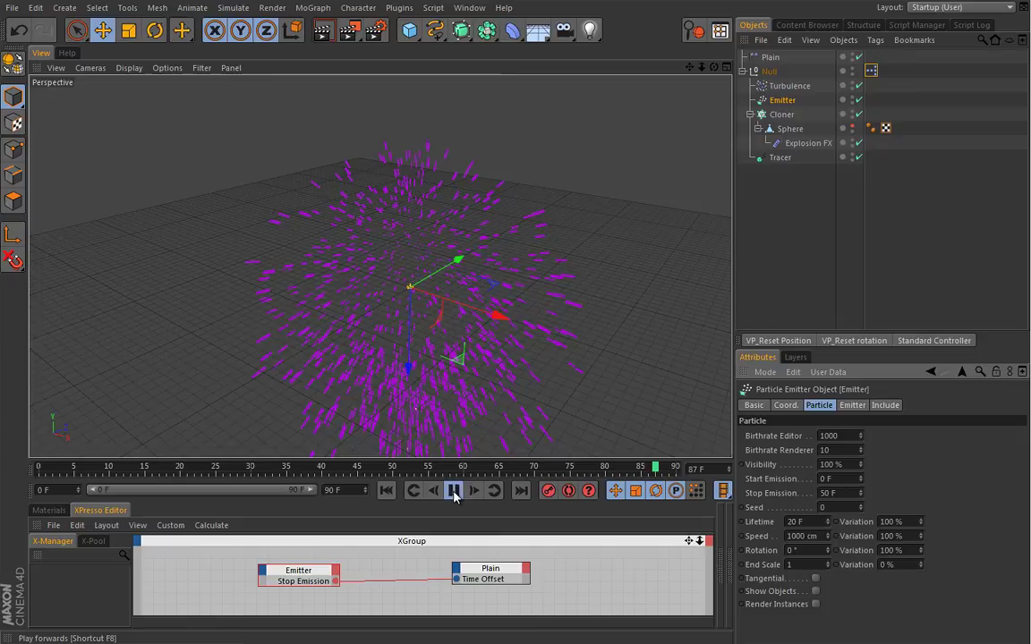
left_click(386, 490)
type("20")
key("Return")
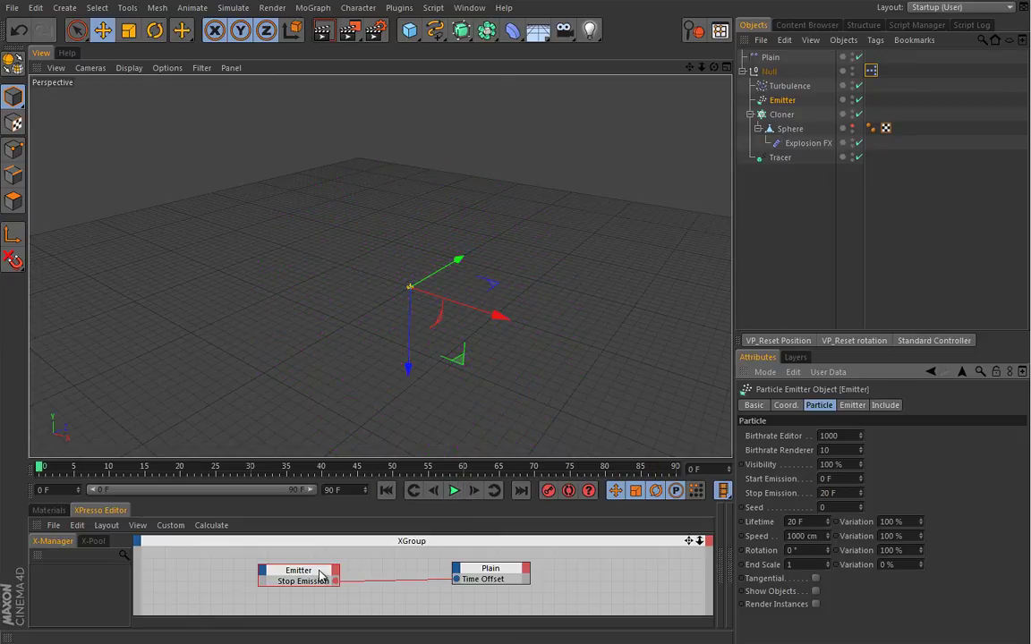
left_click_drag(320, 577, 320, 571)
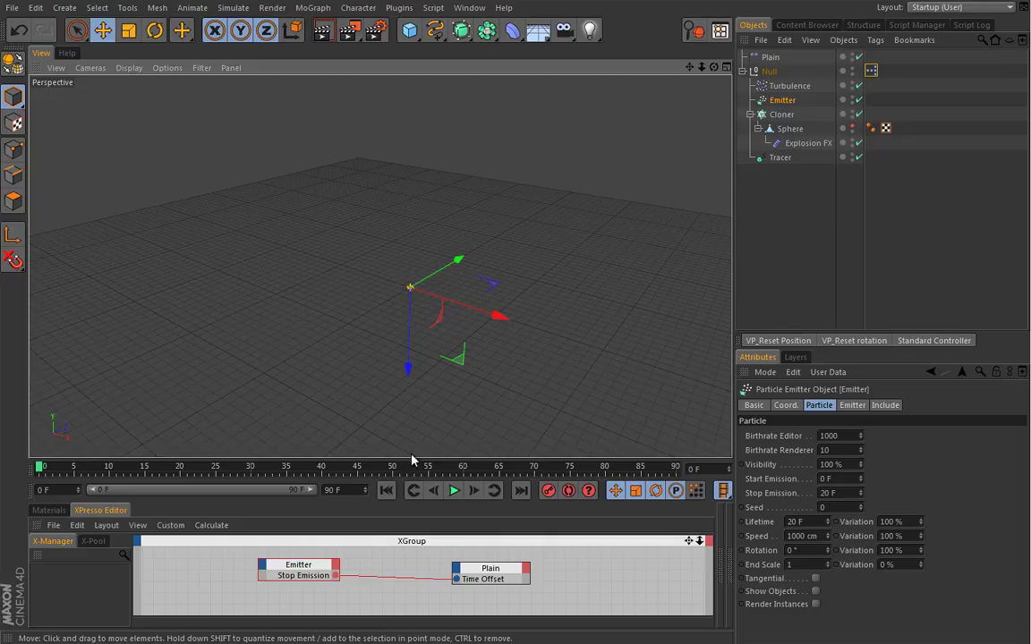
Step: Enlarge the XPresso editor and add a Math node set to the Time data type
left_click_drag(411, 459, 417, 374)
right_click(389, 493)
mouse_move(396, 498)
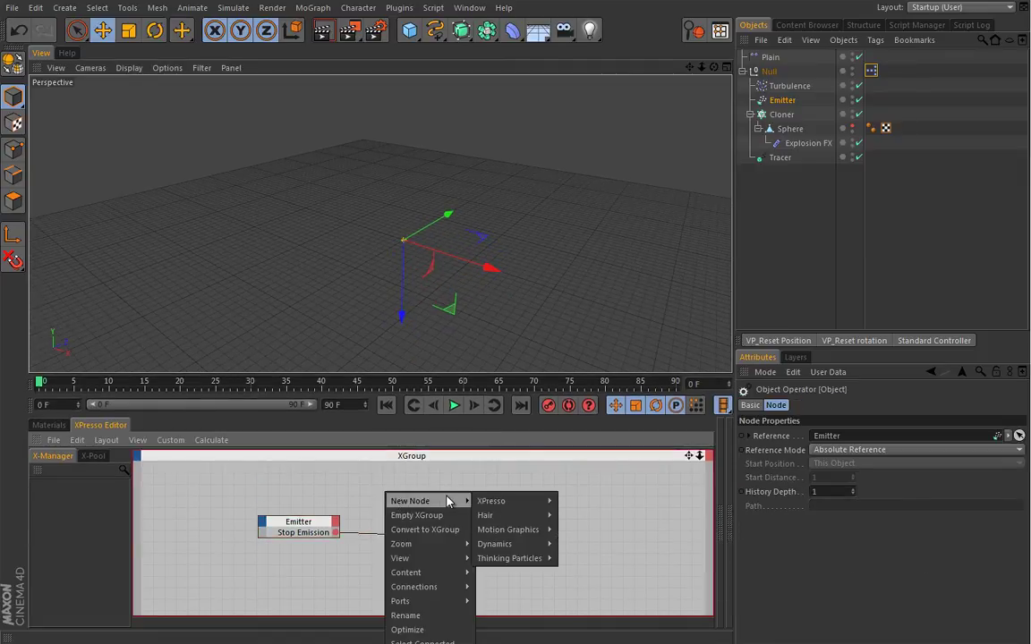
mouse_move(493, 503)
mouse_move(575, 547)
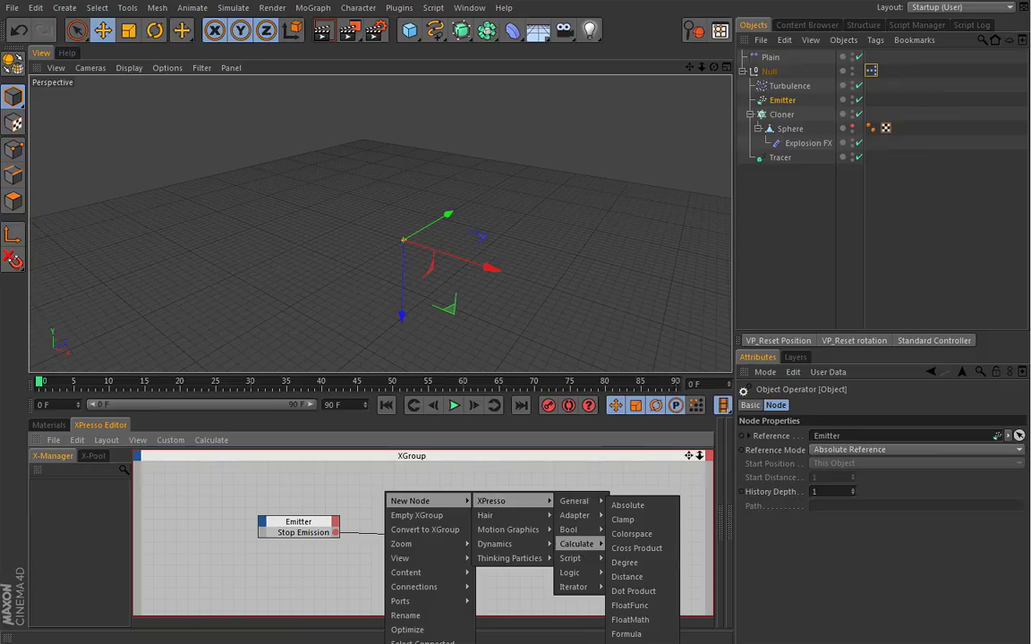
left_click(626, 640)
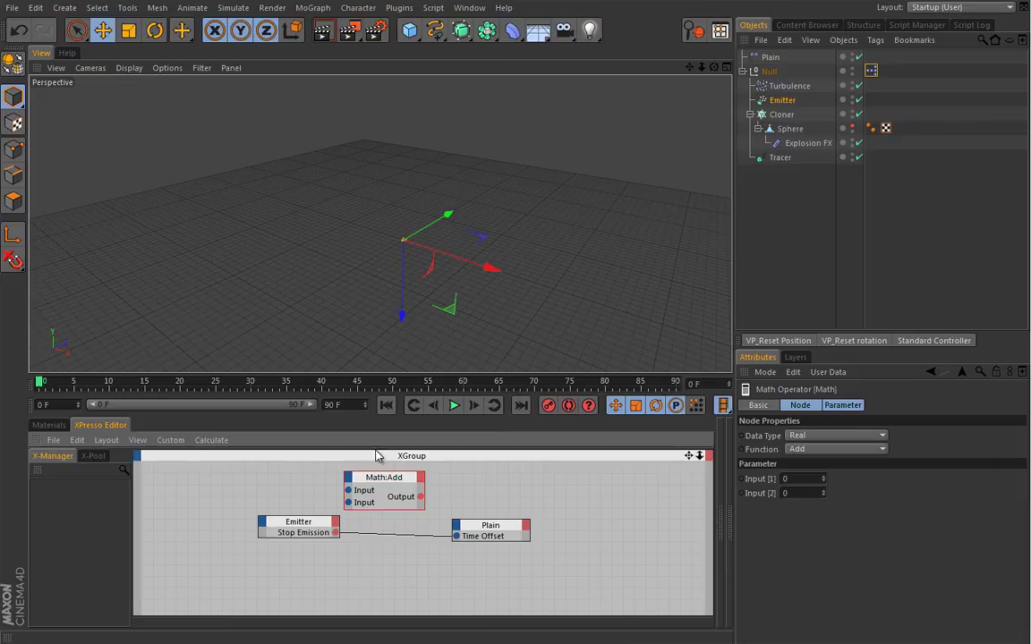
left_click_drag(377, 483, 402, 487)
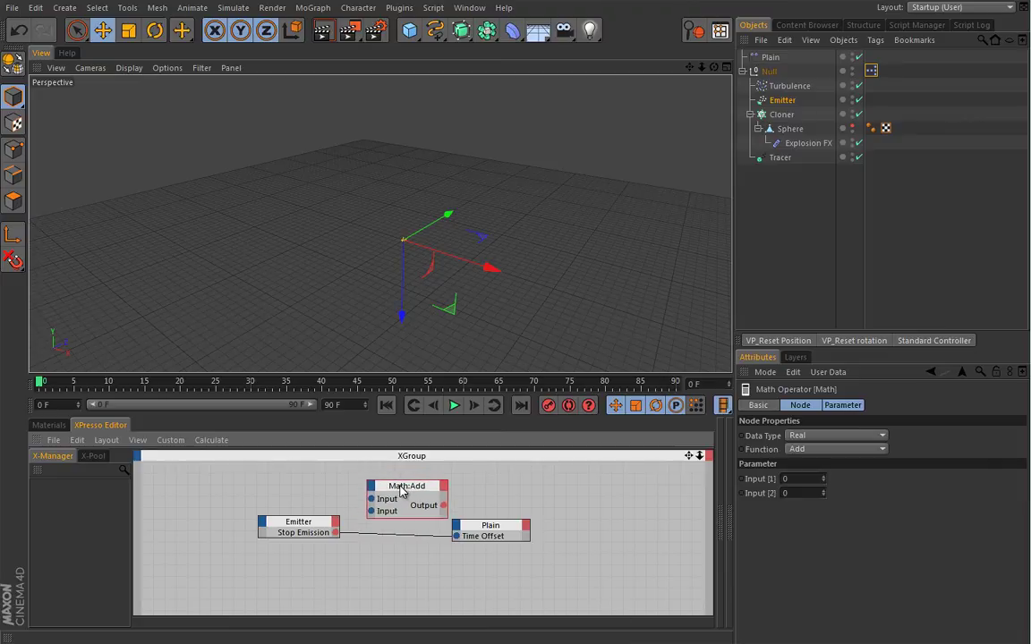
left_click(857, 437)
left_click(833, 551)
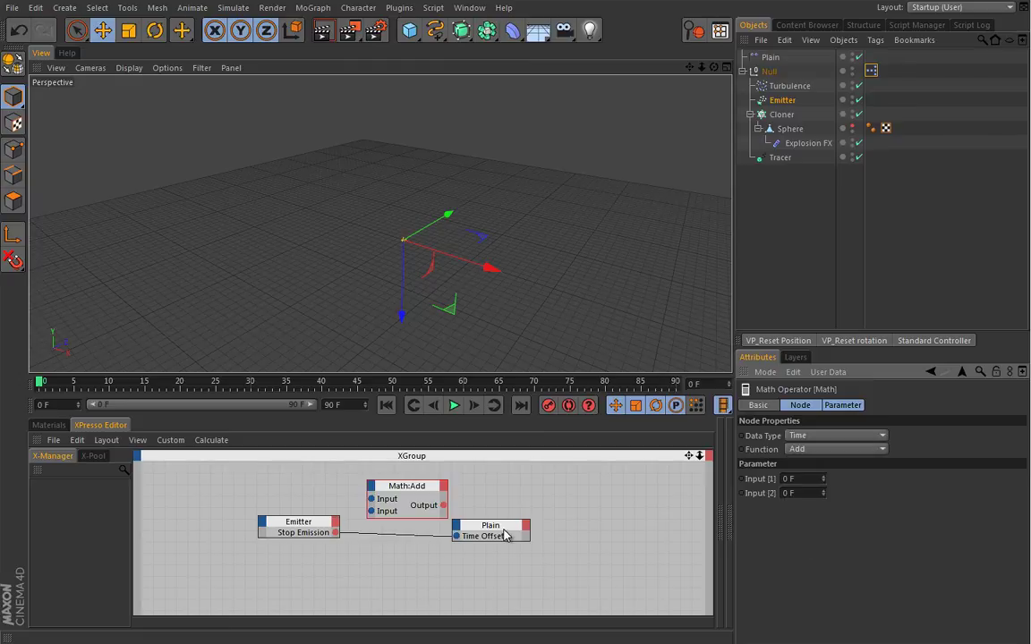
Step: Rewire the Emitter's Stop Emission from Plain's Time Offset into Math:Add's first input
left_click_drag(492, 526, 520, 522)
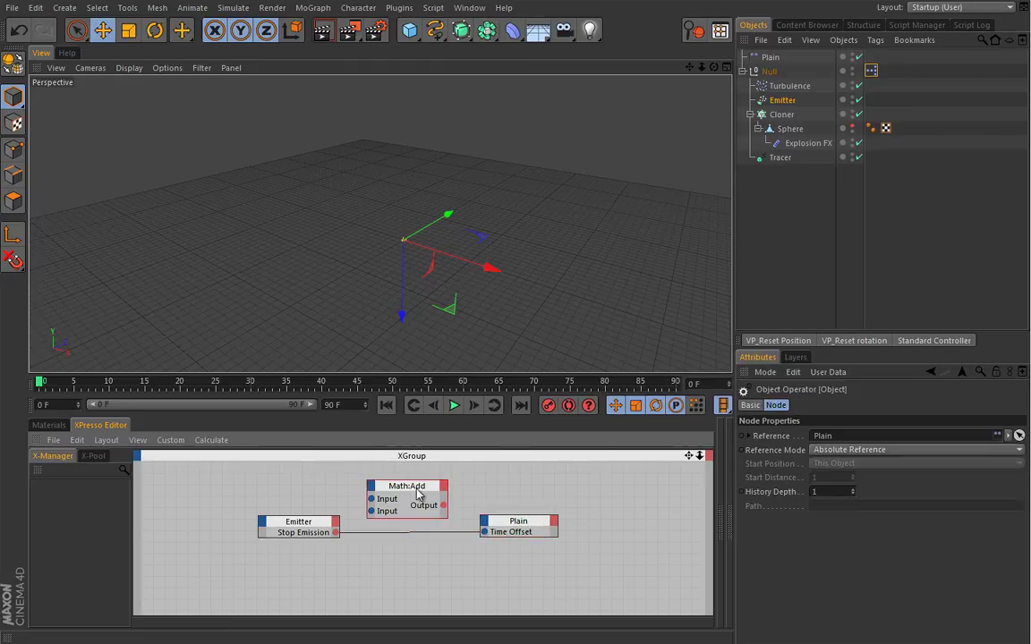
left_click_drag(417, 493, 422, 493)
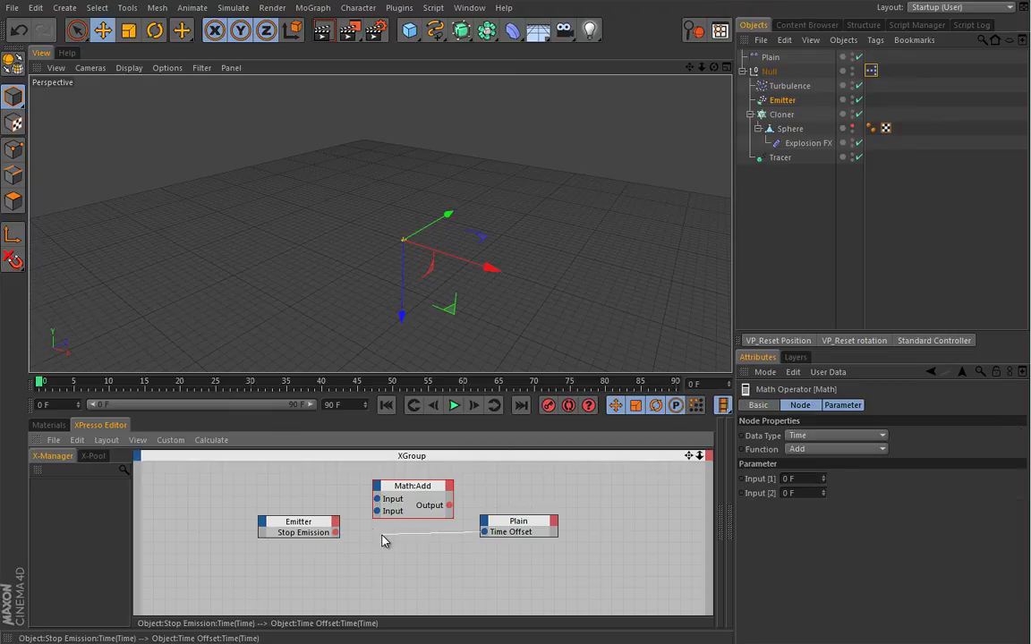
left_click_drag(339, 534, 382, 504)
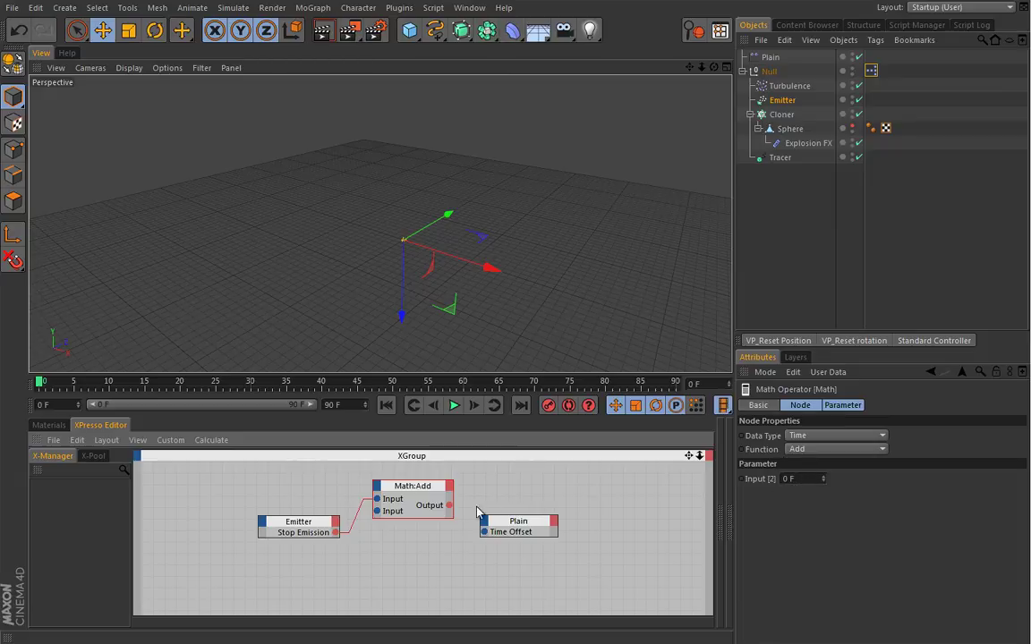
Step: Connect the Math:Add output to Plain's Time Offset and preview the animation
left_click_drag(450, 505, 485, 534)
double_click(808, 478)
left_click(454, 405)
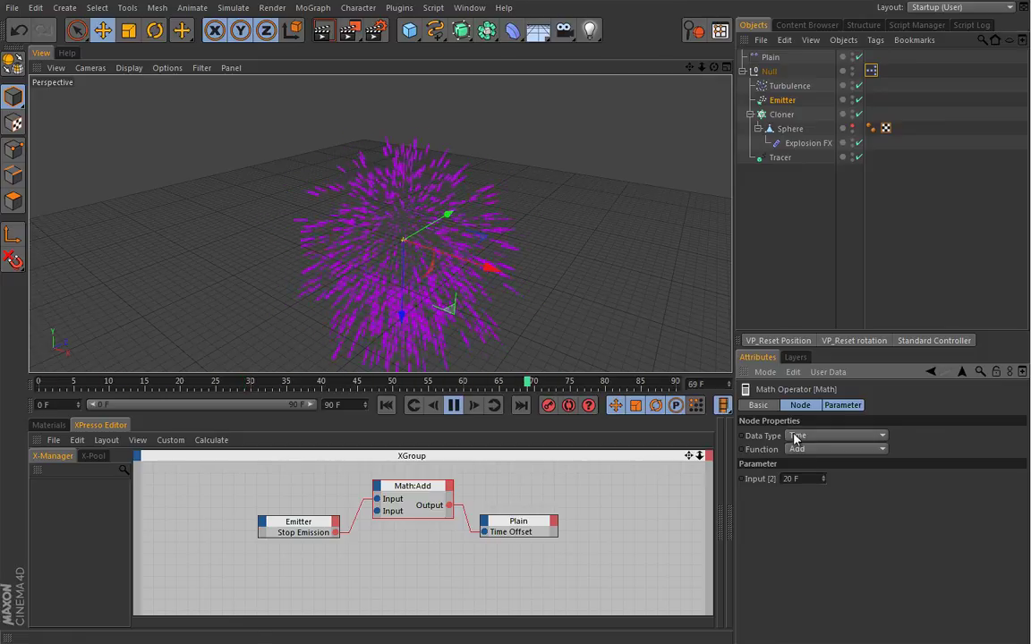
Step: Set Math:Add's second input to 40 F, then test playback and return to frame 0
double_click(791, 479)
type("40")
key("Return")
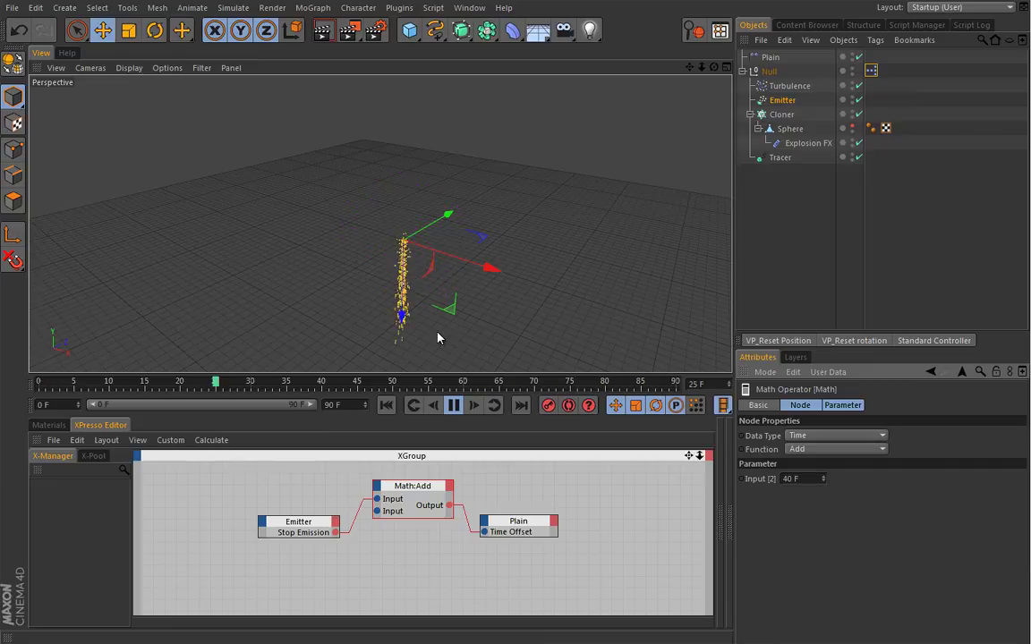
left_click(453, 405)
left_click(386, 405)
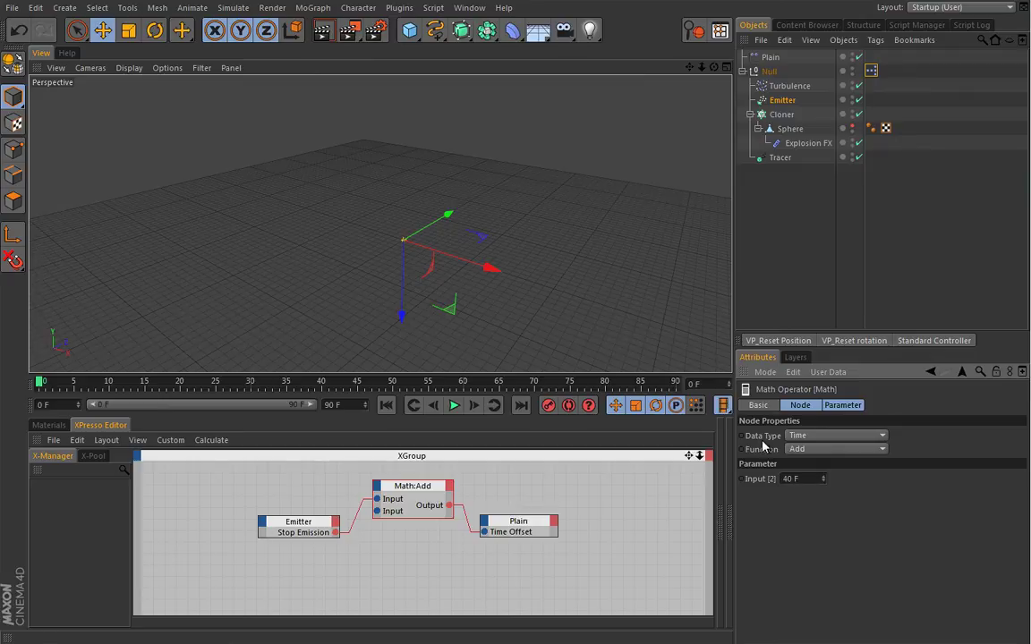
Step: Switch the Math node to Real data type with the Multiply function
left_click(816, 436)
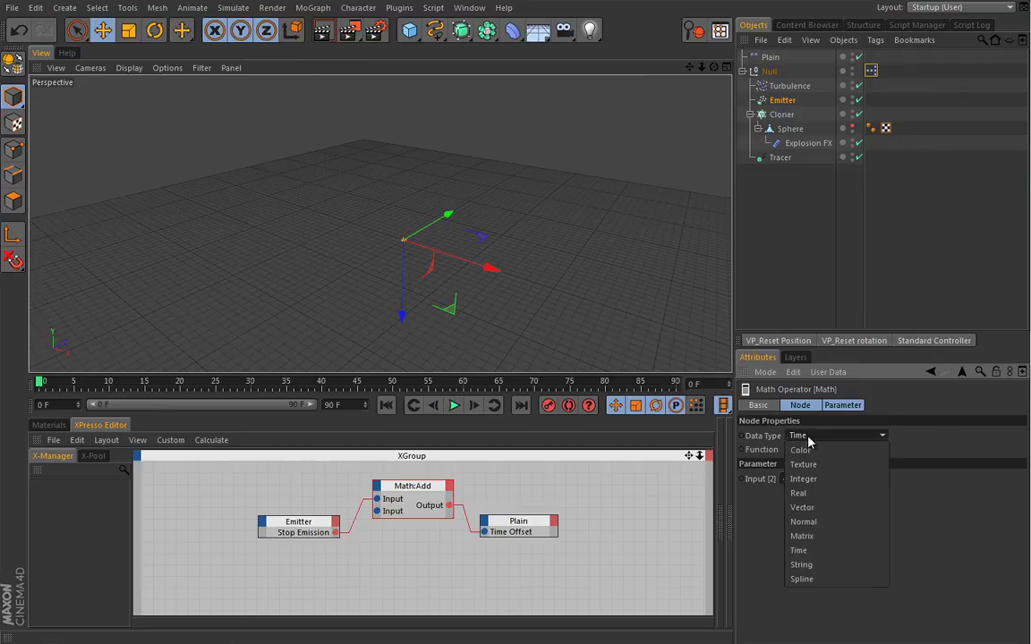
left_click(802, 493)
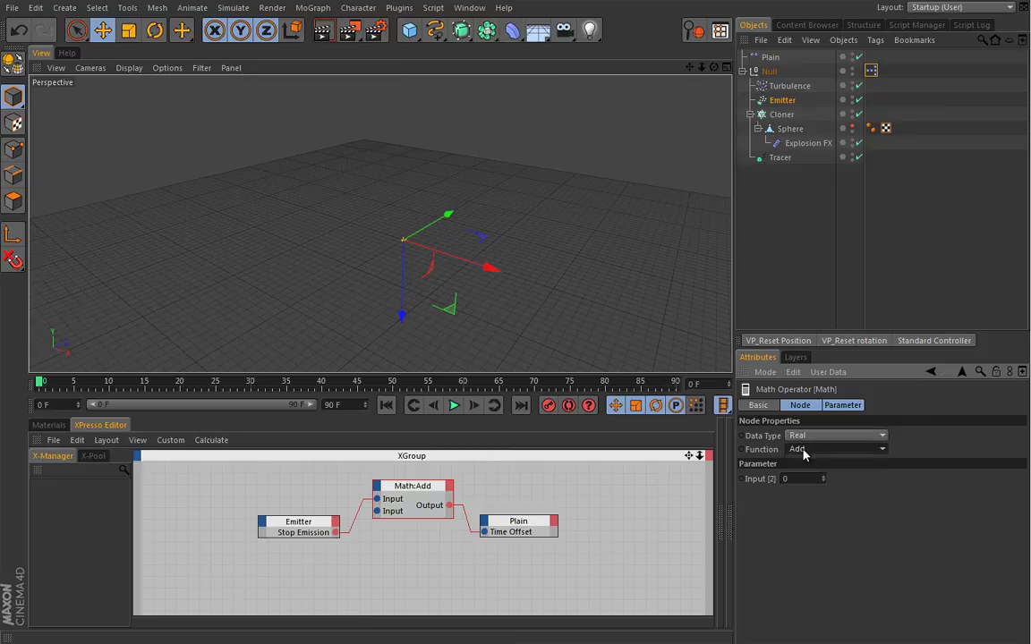
left_click(806, 449)
left_click(802, 493)
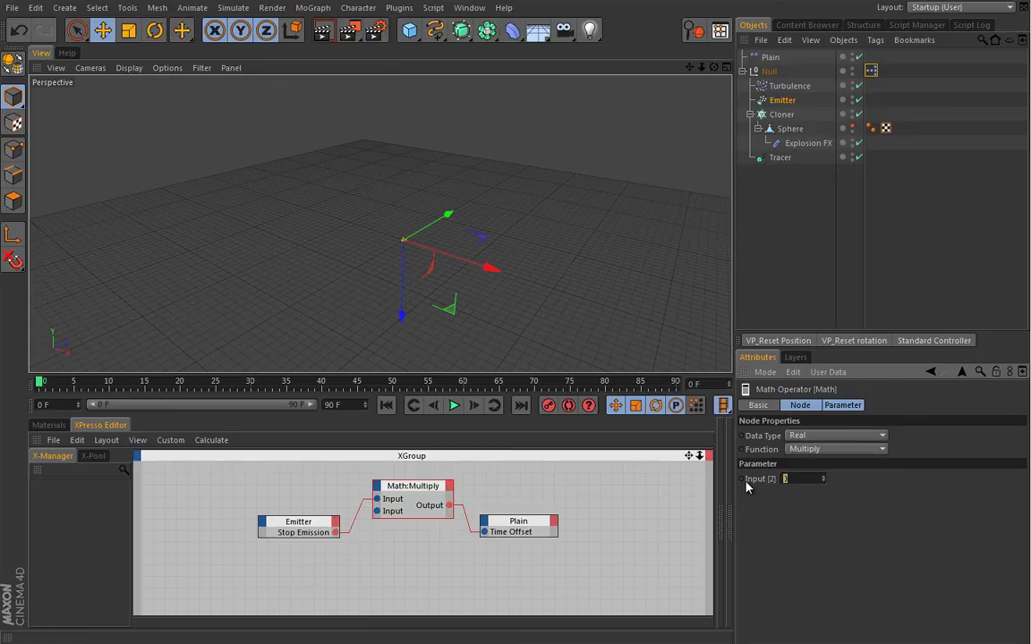
Step: Raise the Math node's second input from 2 to 3 and replay, ending at frame 0
left_click(453, 404)
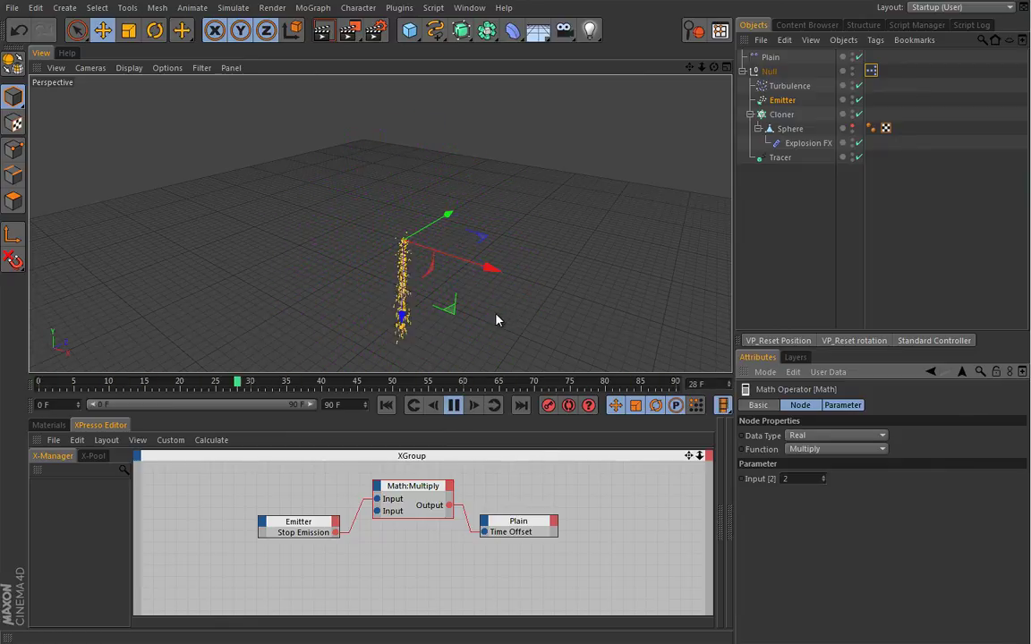
left_click(822, 476)
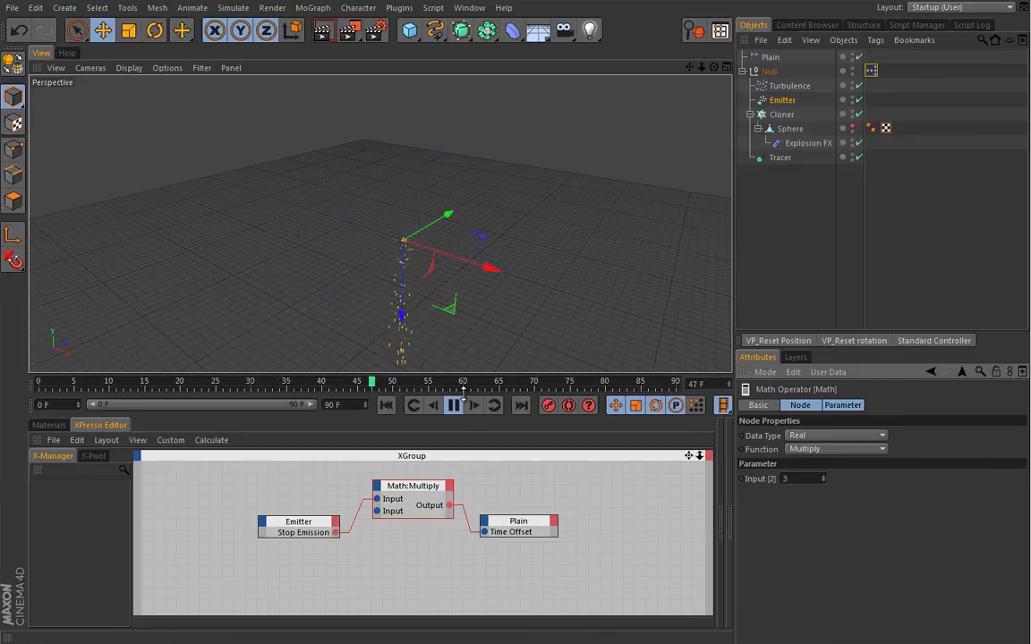
left_click(386, 406)
left_click(455, 405)
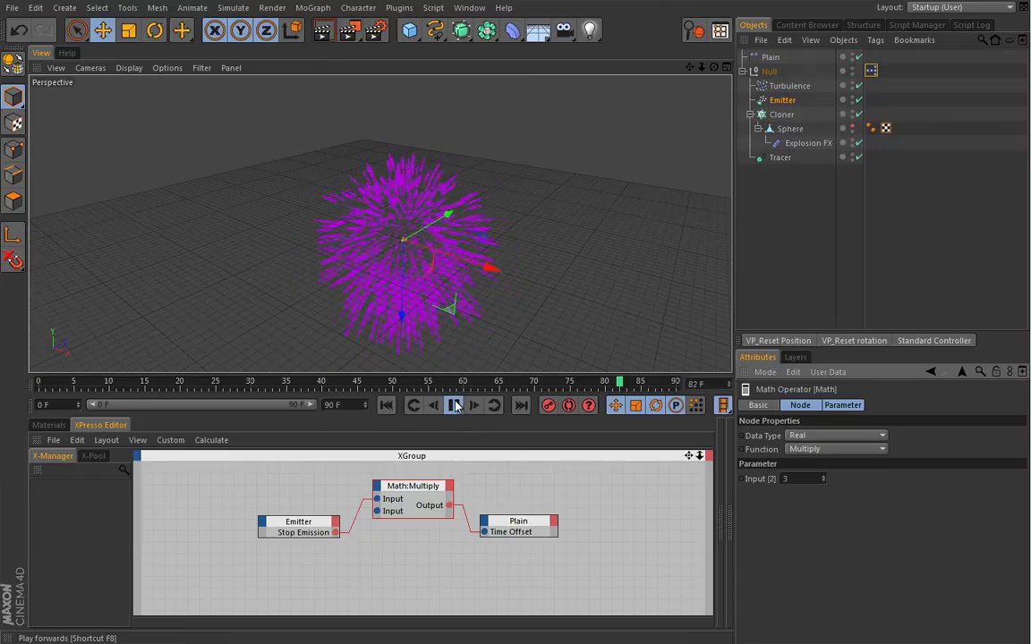
left_click(386, 405)
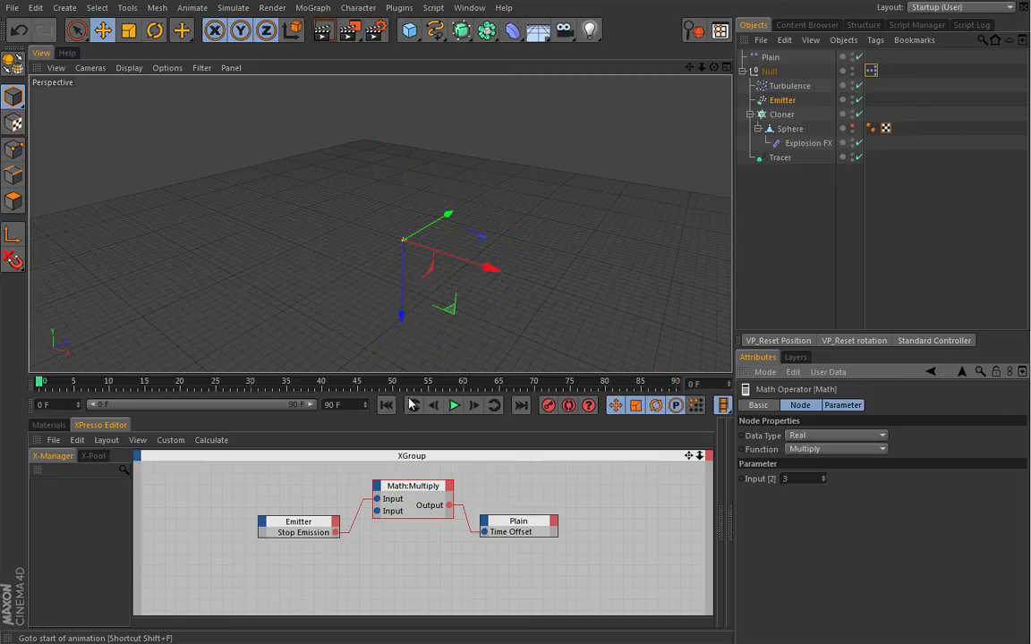
Step: Change the Emitter's Stop Emission from 20 F to 30 F on the Particle tab
left_click(782, 100)
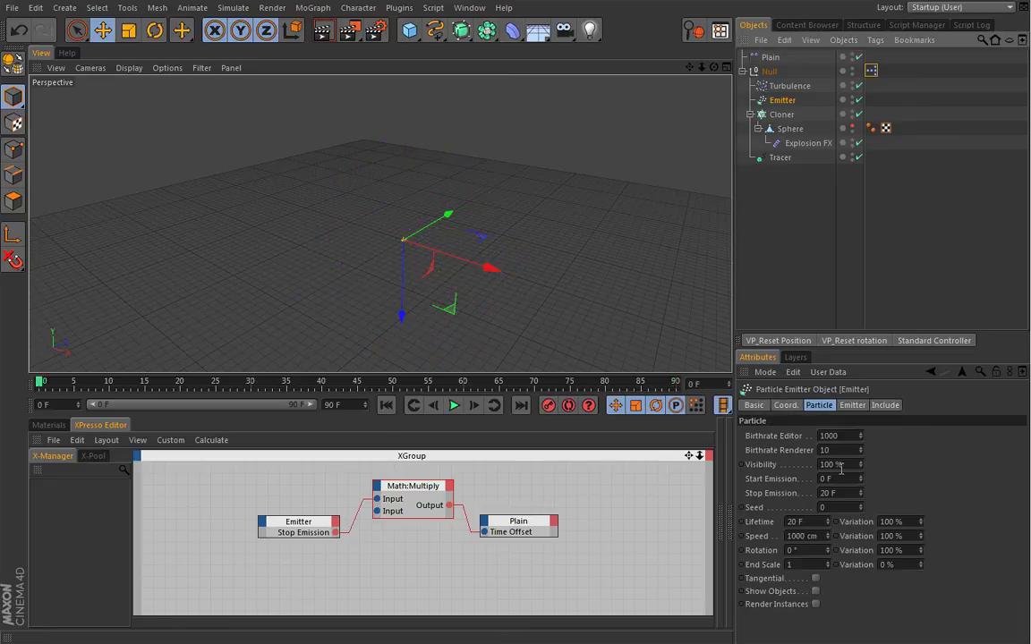
left_click(843, 492)
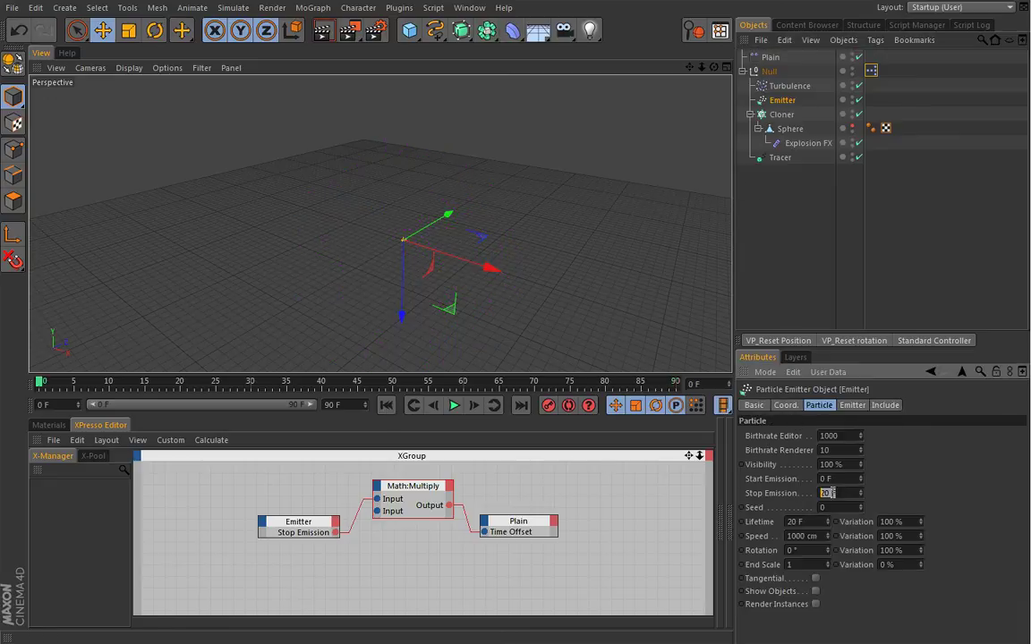
type("30")
key("Return")
Step: Preview the longer emission, then enter 300 F as the animation end
left_click(454, 406)
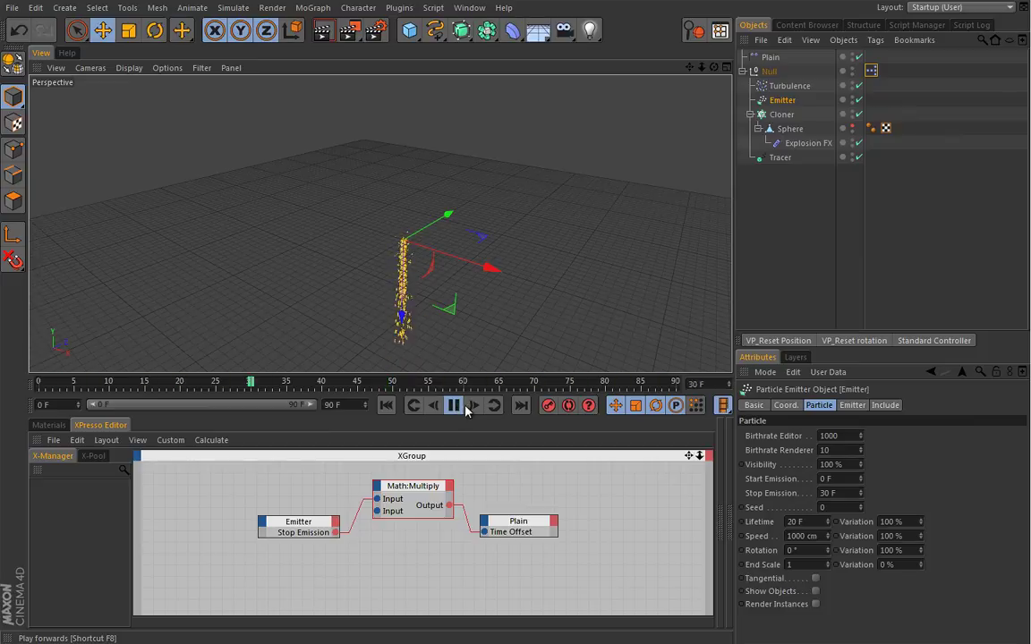
left_click(454, 405)
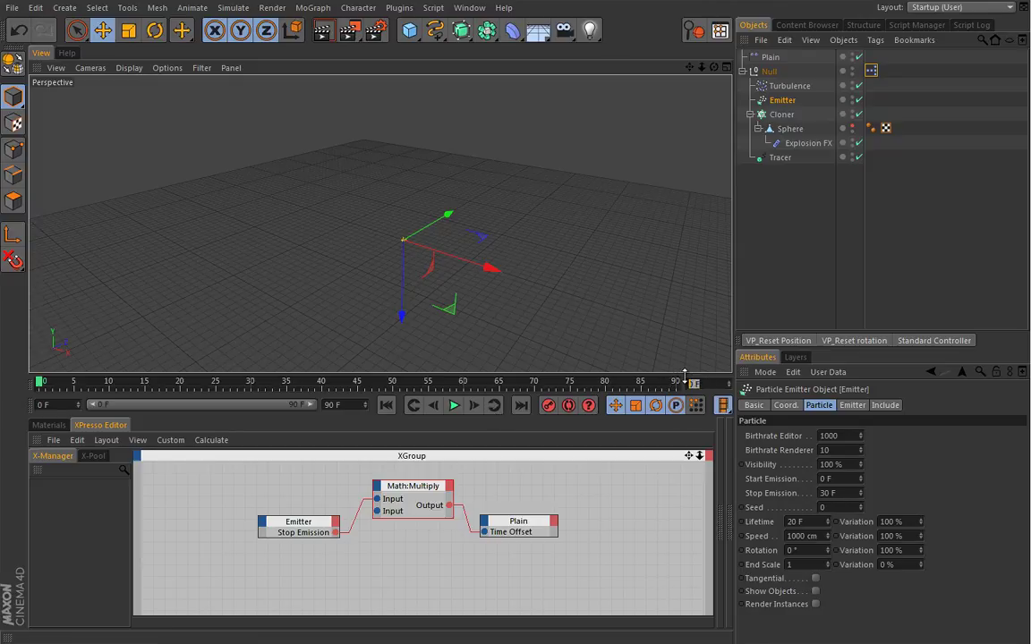
key("Return")
Step: Apply the 300 F animation length and expand the preview range to full time
left_click(761, 294)
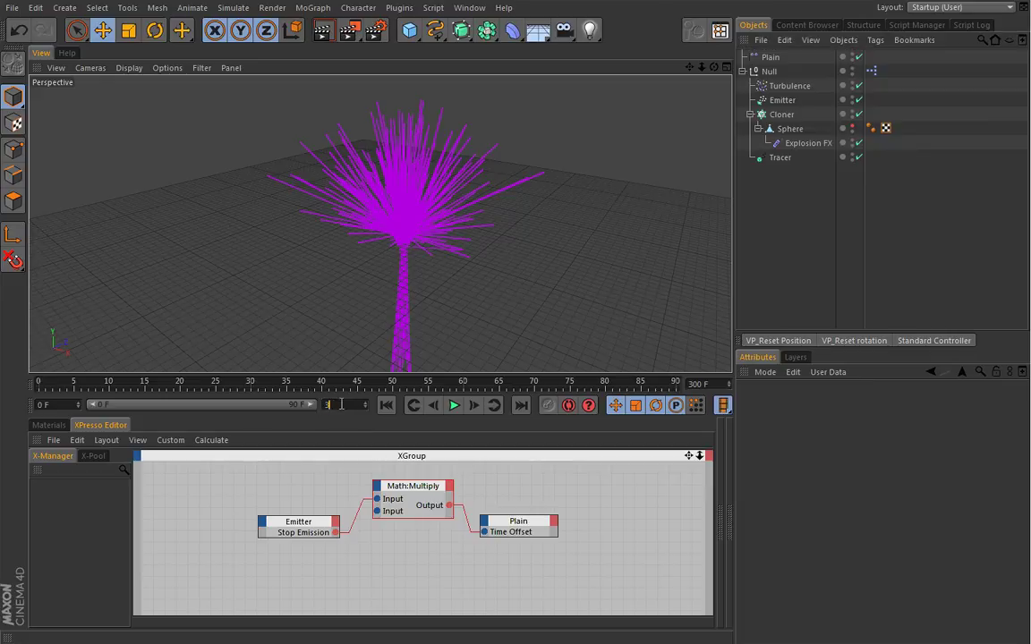
key("Return")
right_click(298, 392)
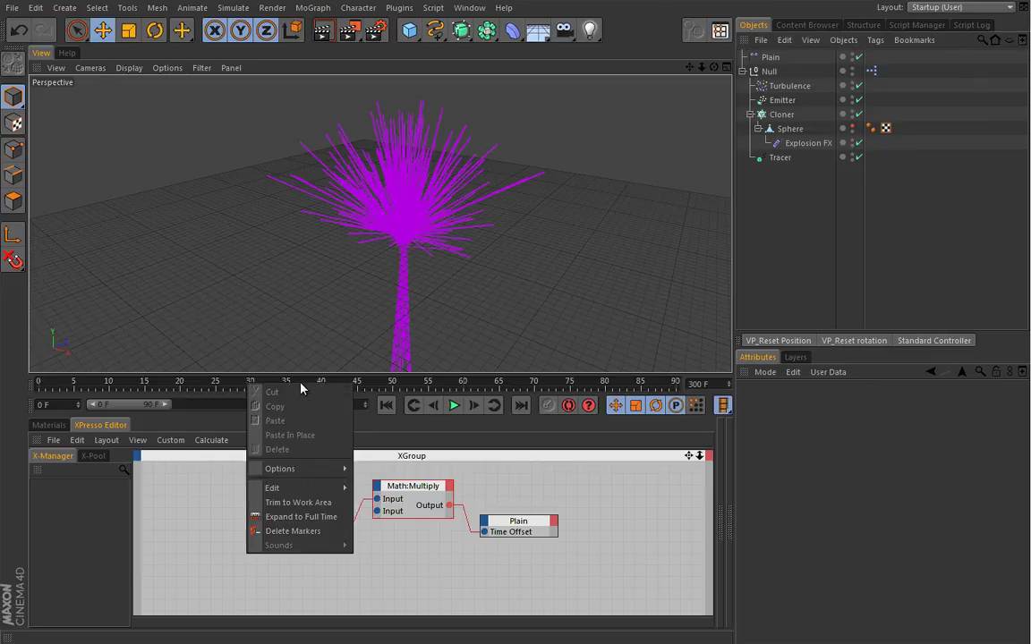
left_click(286, 515)
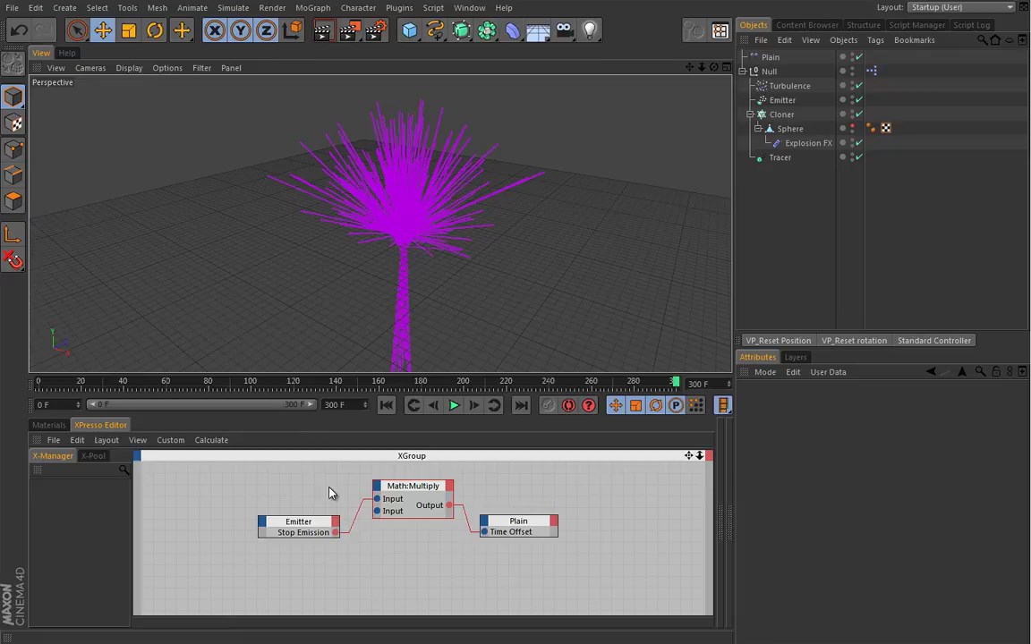
Step: Play the full 300-frame explosion twice and stop at frame 0
left_click(386, 405)
left_click(454, 405)
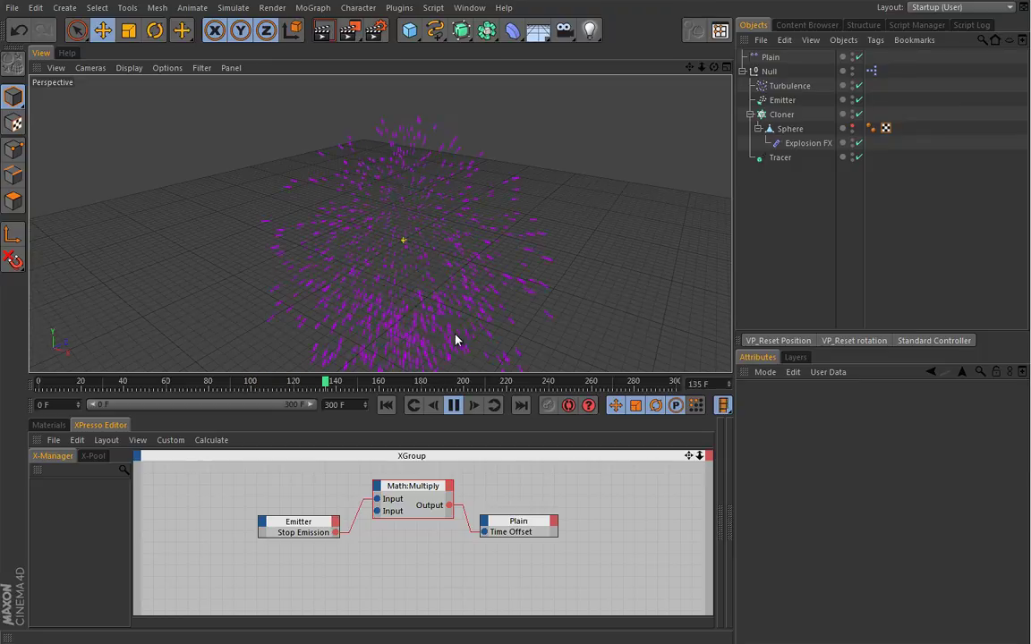
left_click(454, 406)
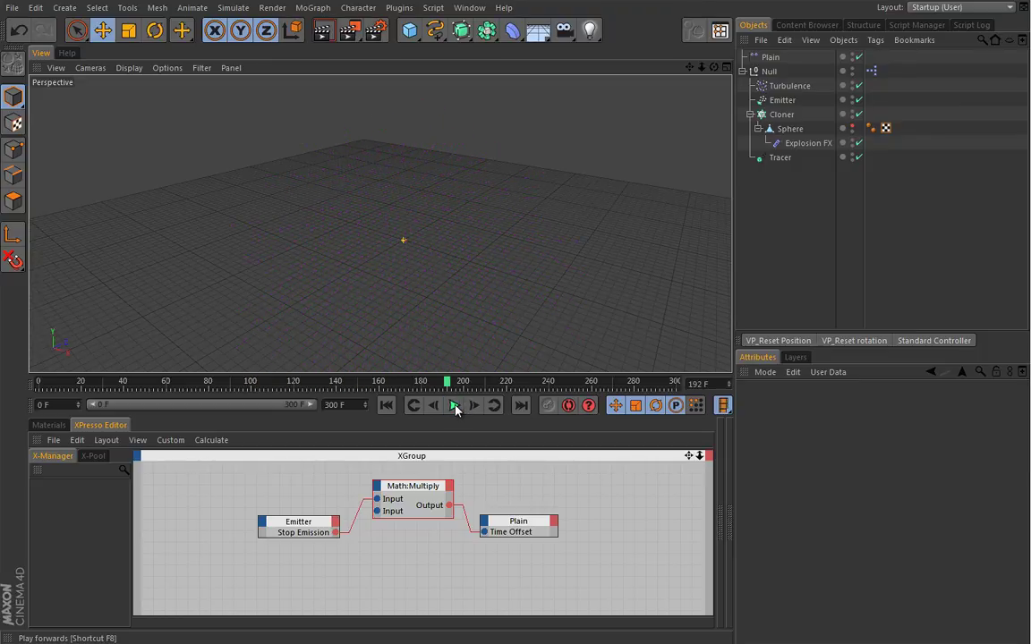
key("shift+f")
left_click(455, 405)
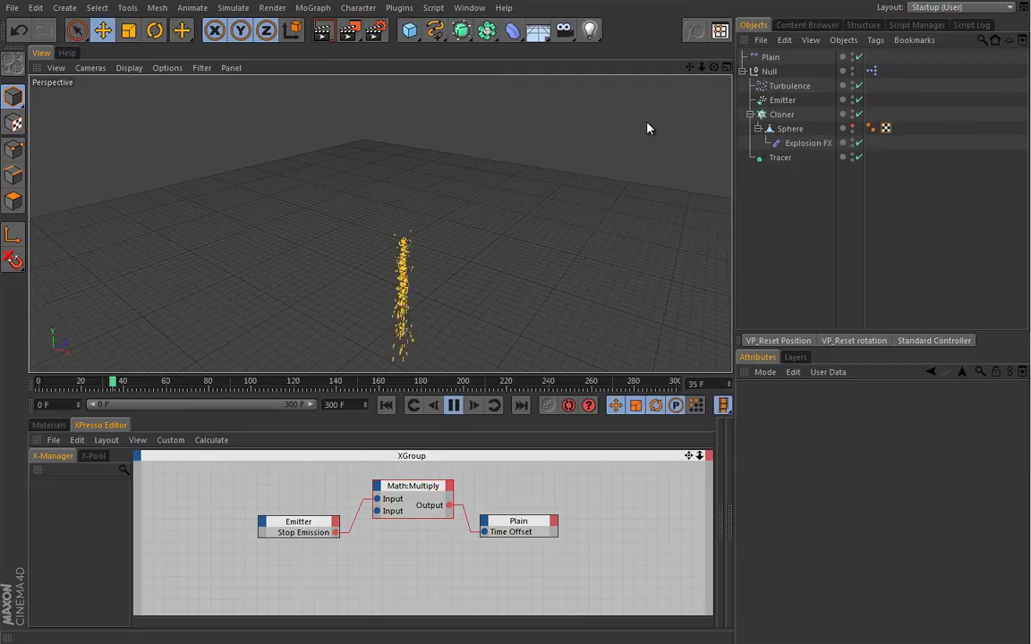
left_click(455, 407)
left_click(386, 405)
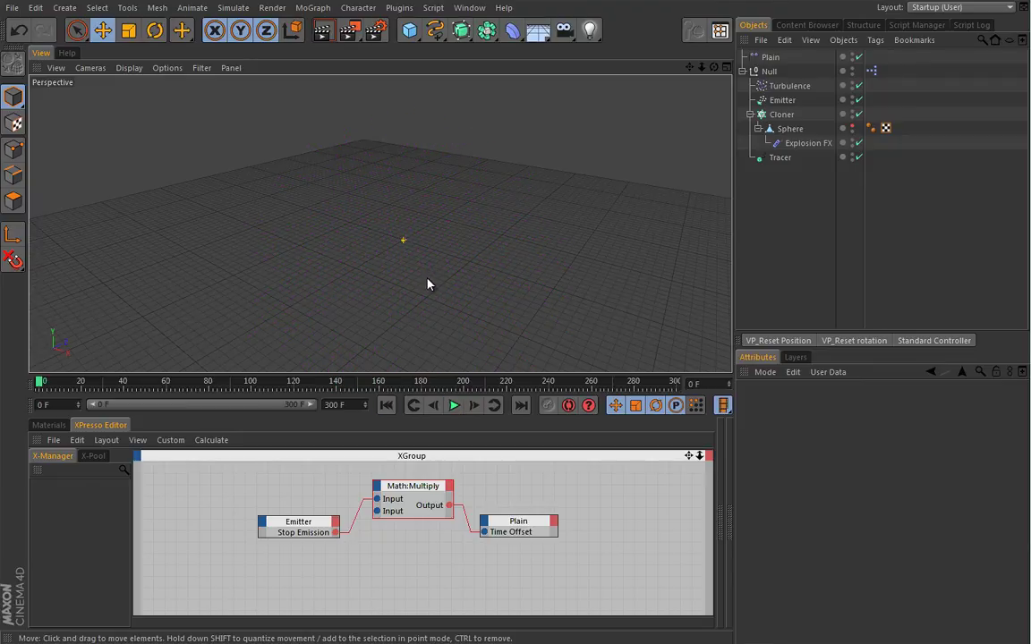